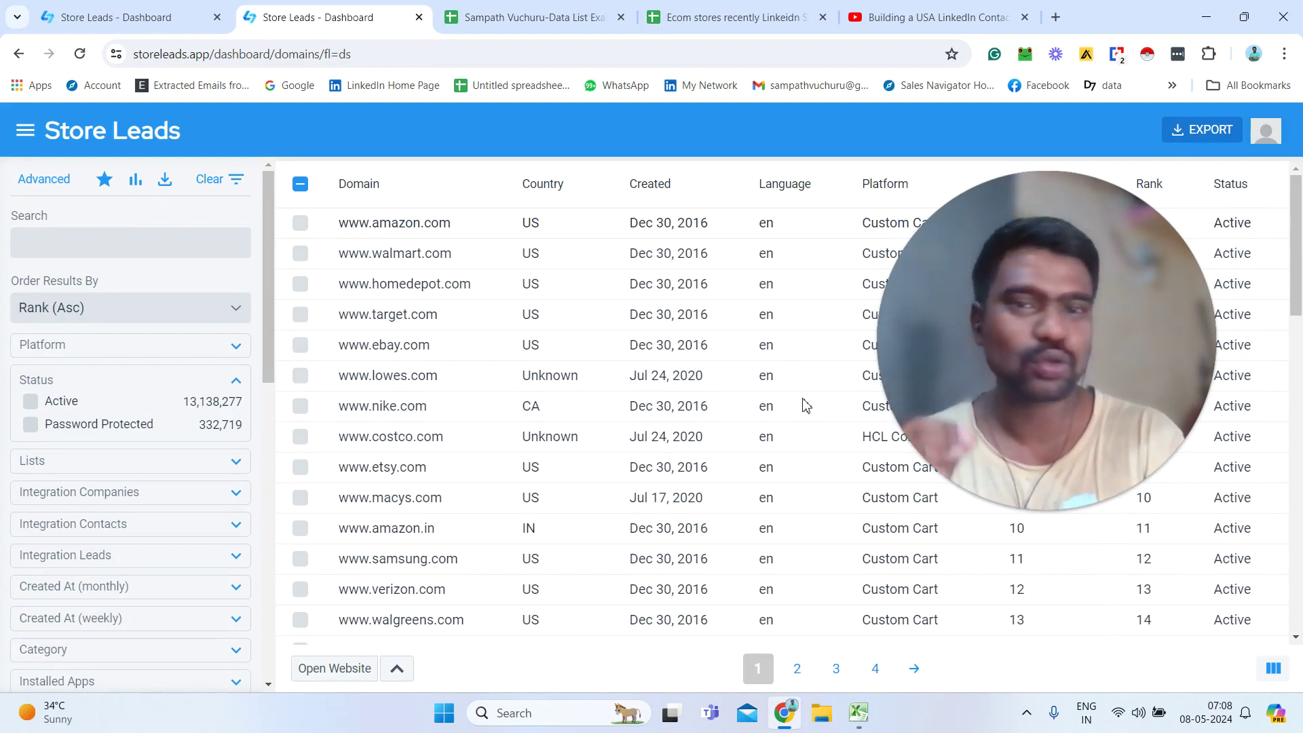
Review the result sort options but keep the order at Rank (Asc)
click(243, 307)
scroll(360, 486, down, 5)
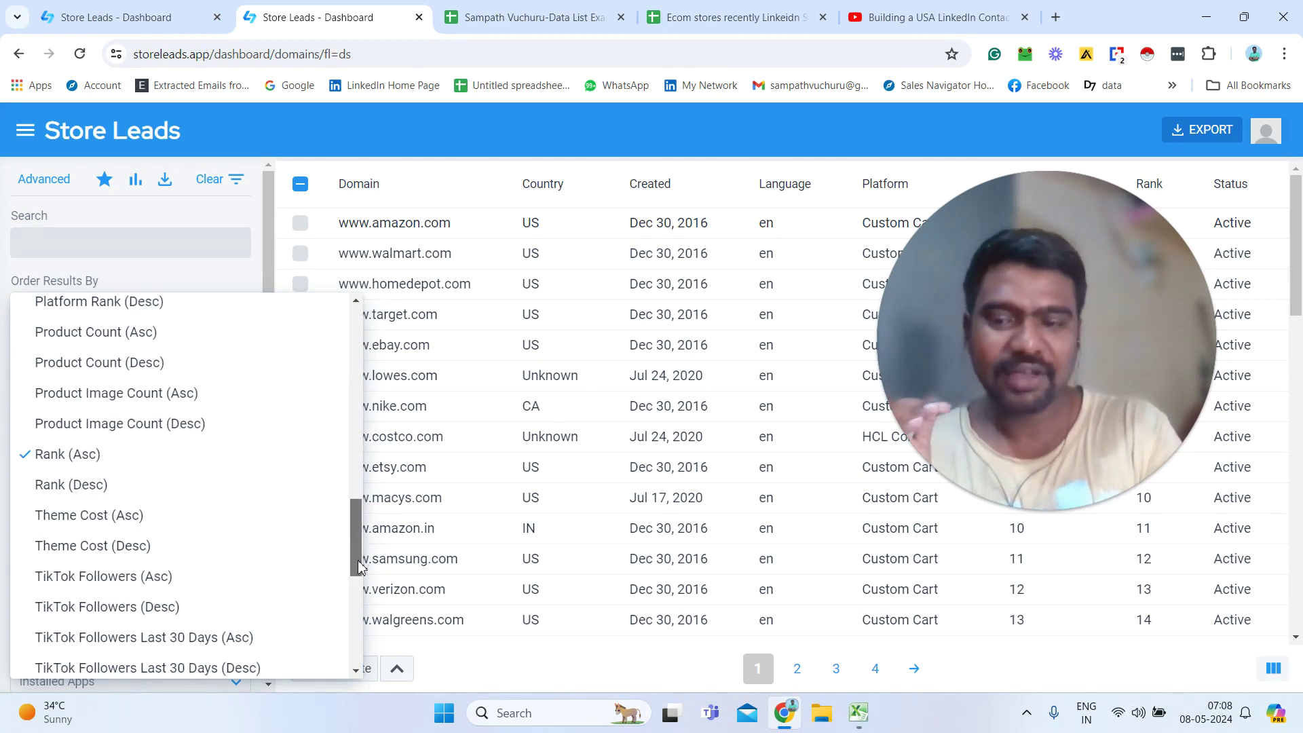
scroll(365, 484, up, 15)
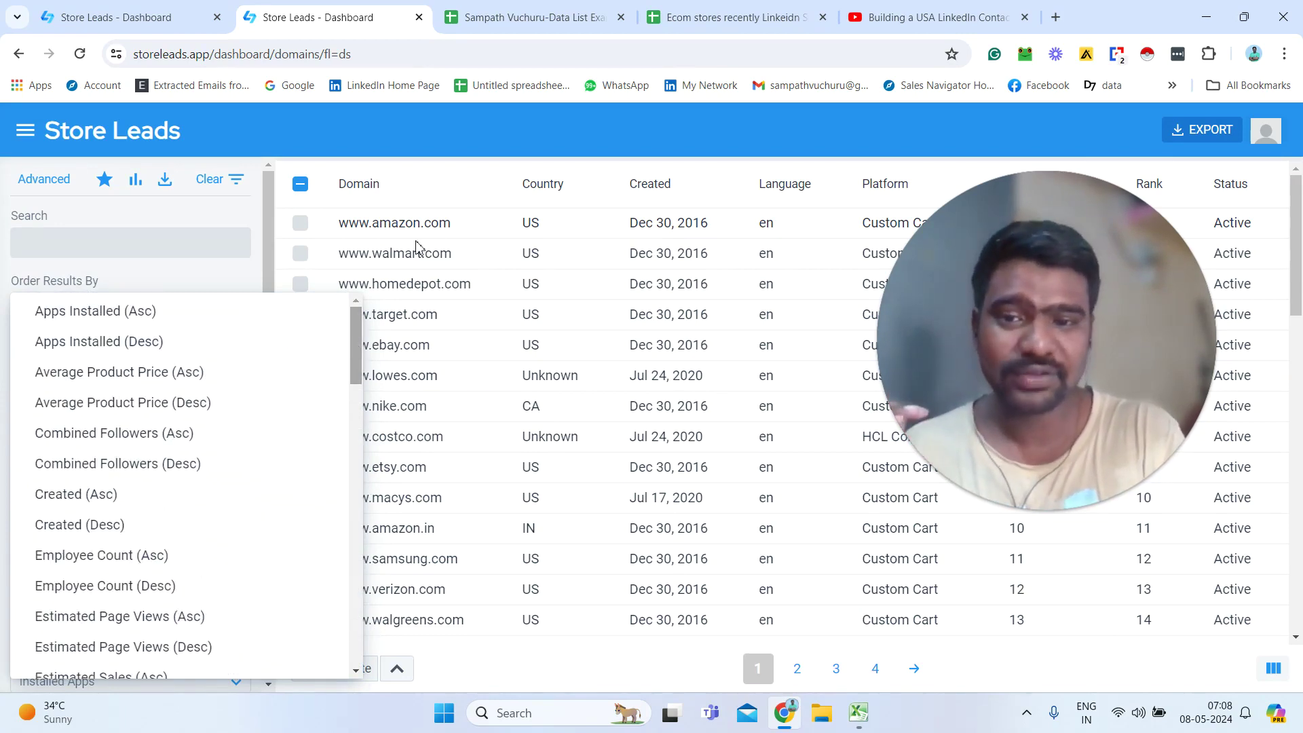
click(455, 178)
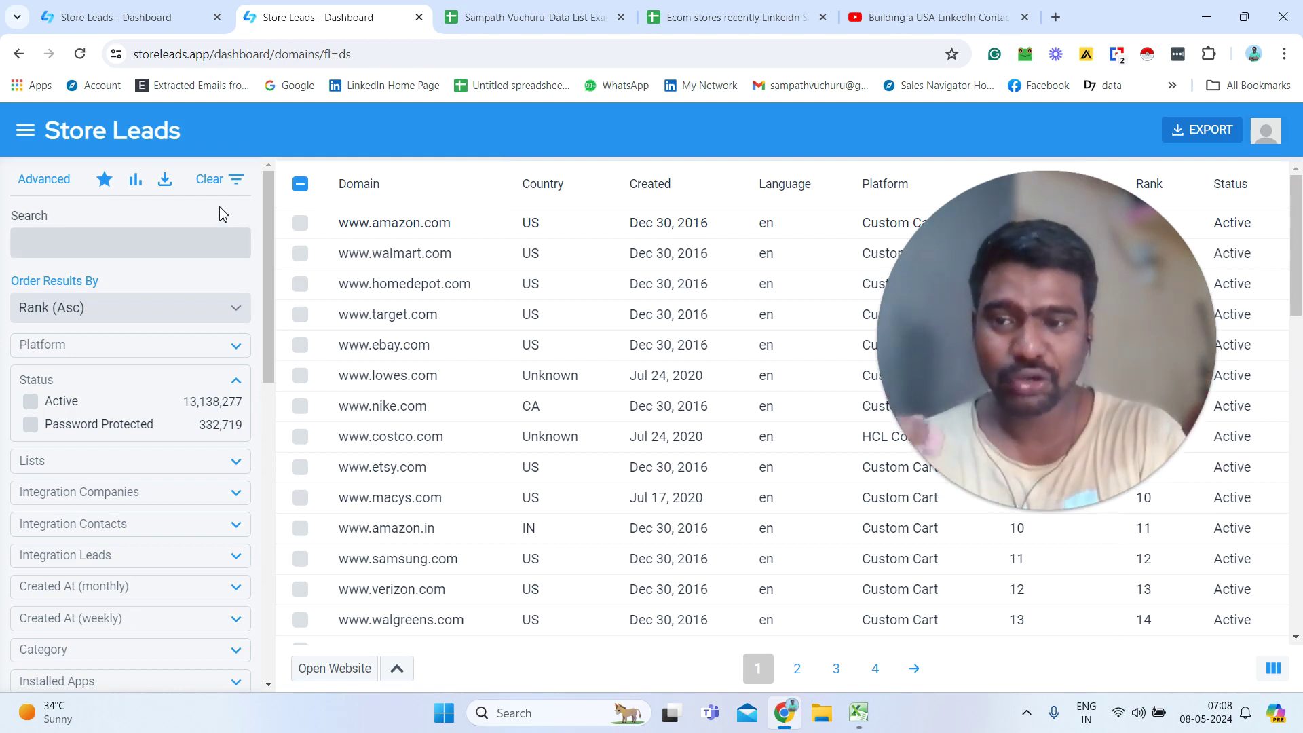
drag(267, 198, 279, 463)
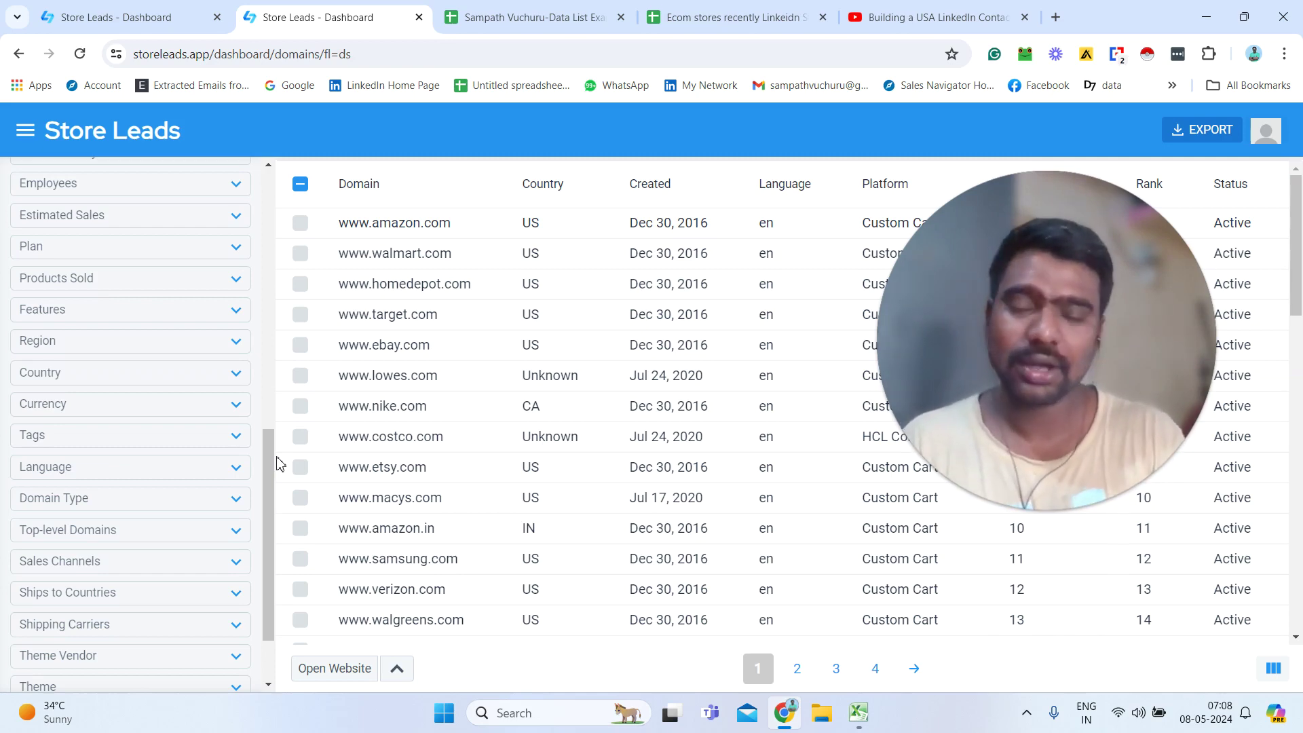
Highlight the WhatsApp link in the YouTube video description, then go to the Data List Example spreadsheet
click(696, 11)
click(852, 10)
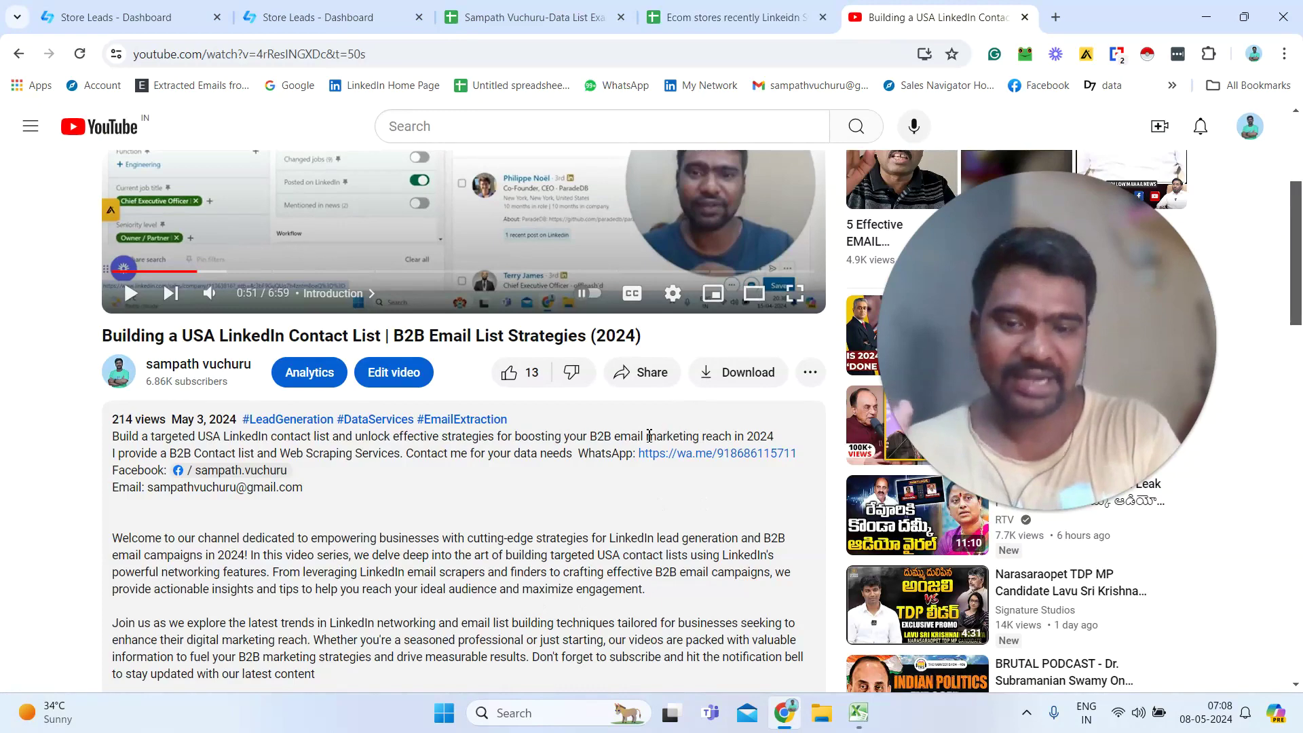
drag(639, 456, 822, 468)
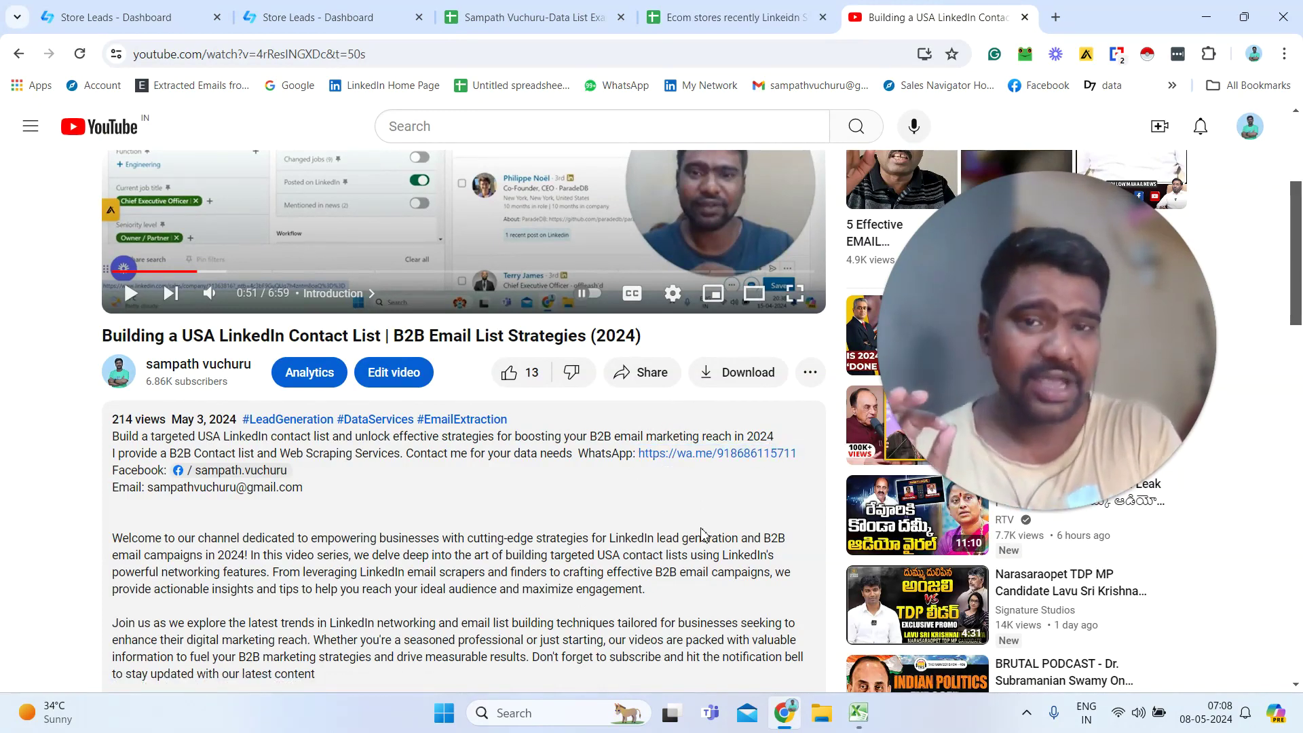
click(551, 9)
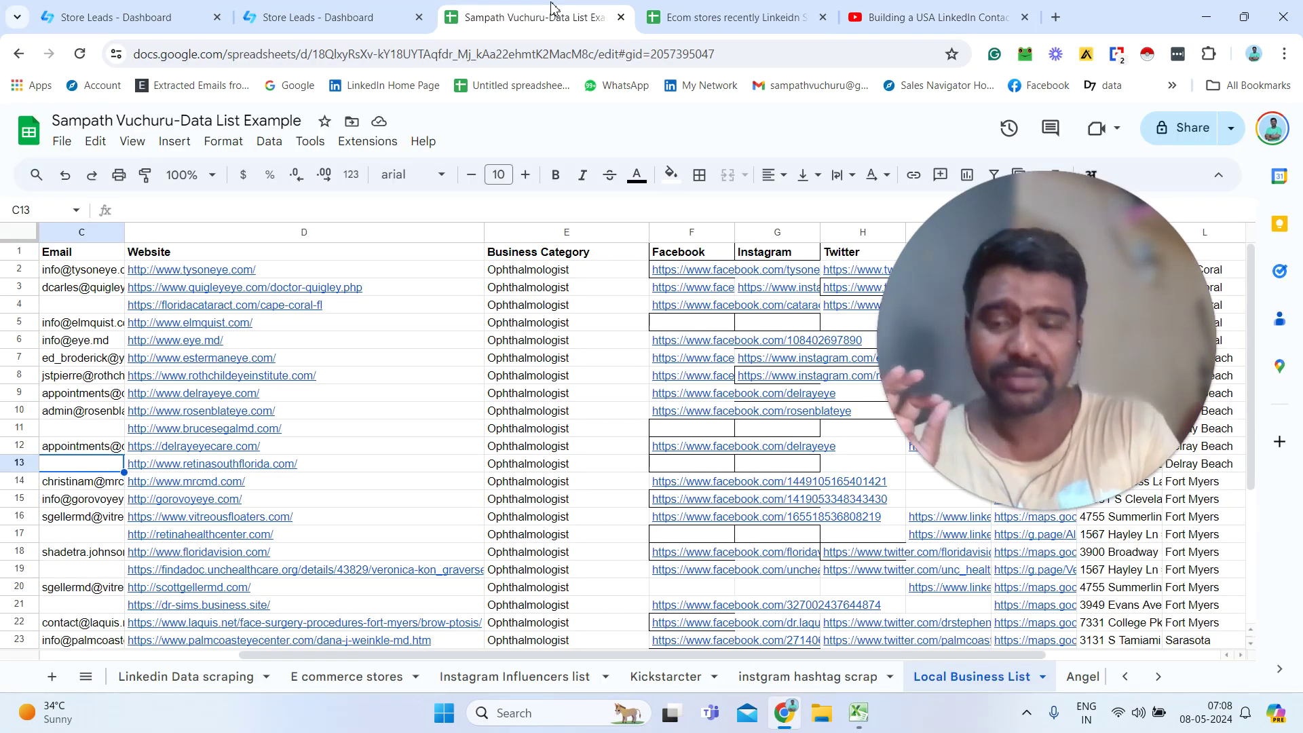
View the Linkedin, Instagram Influencers, hashtag and Local Business List sheets, selecting the Ophthalmologist entry
click(207, 675)
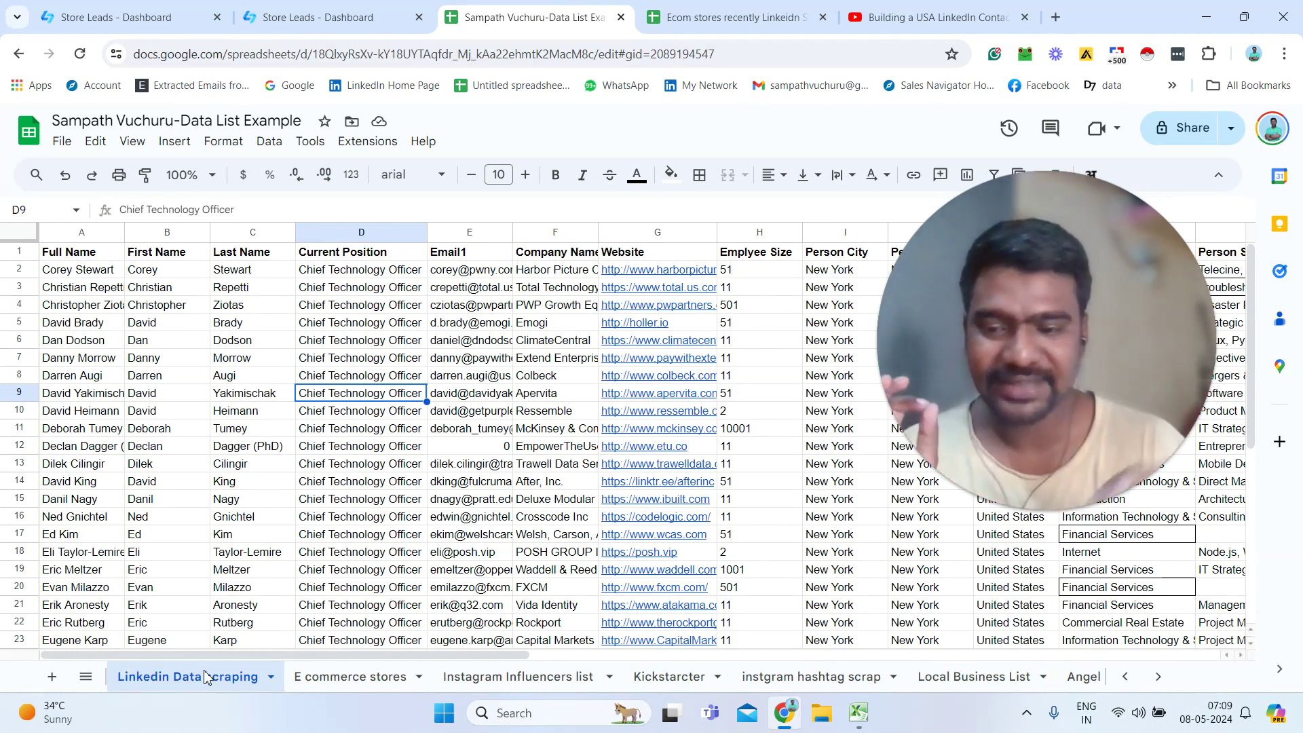
click(478, 677)
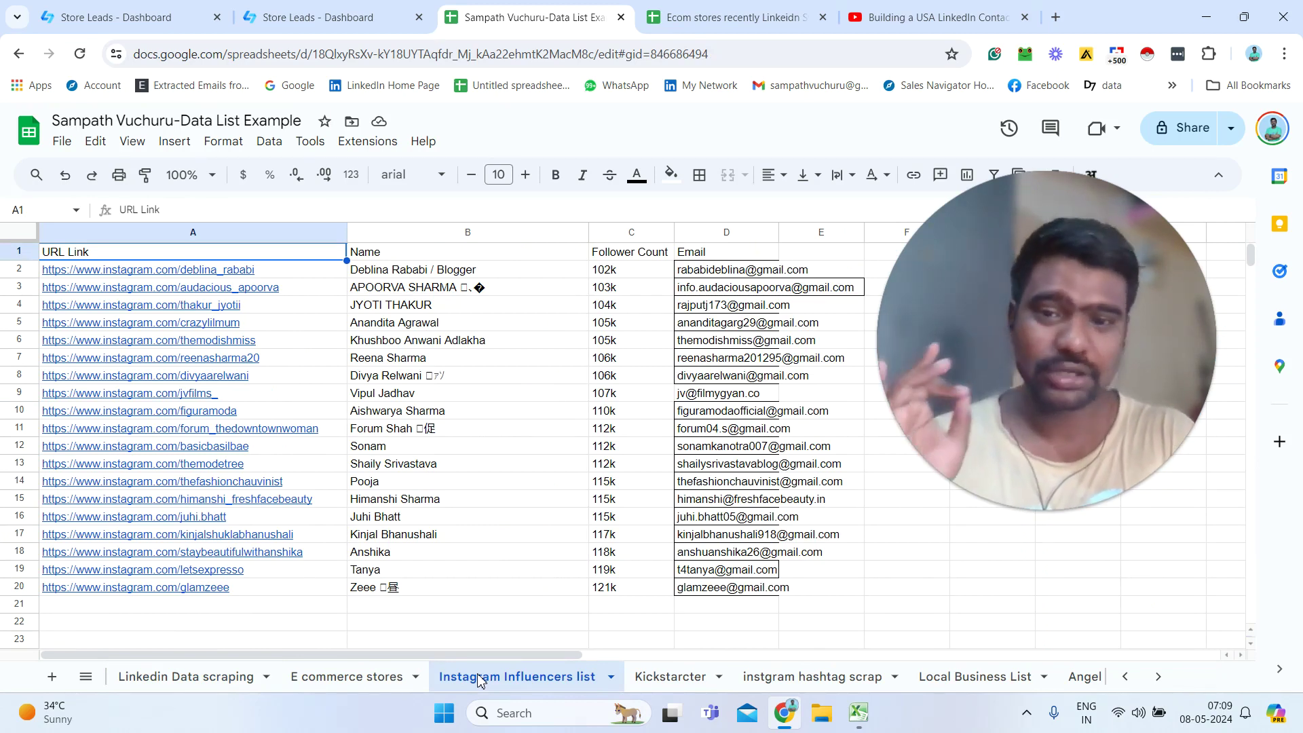
click(792, 677)
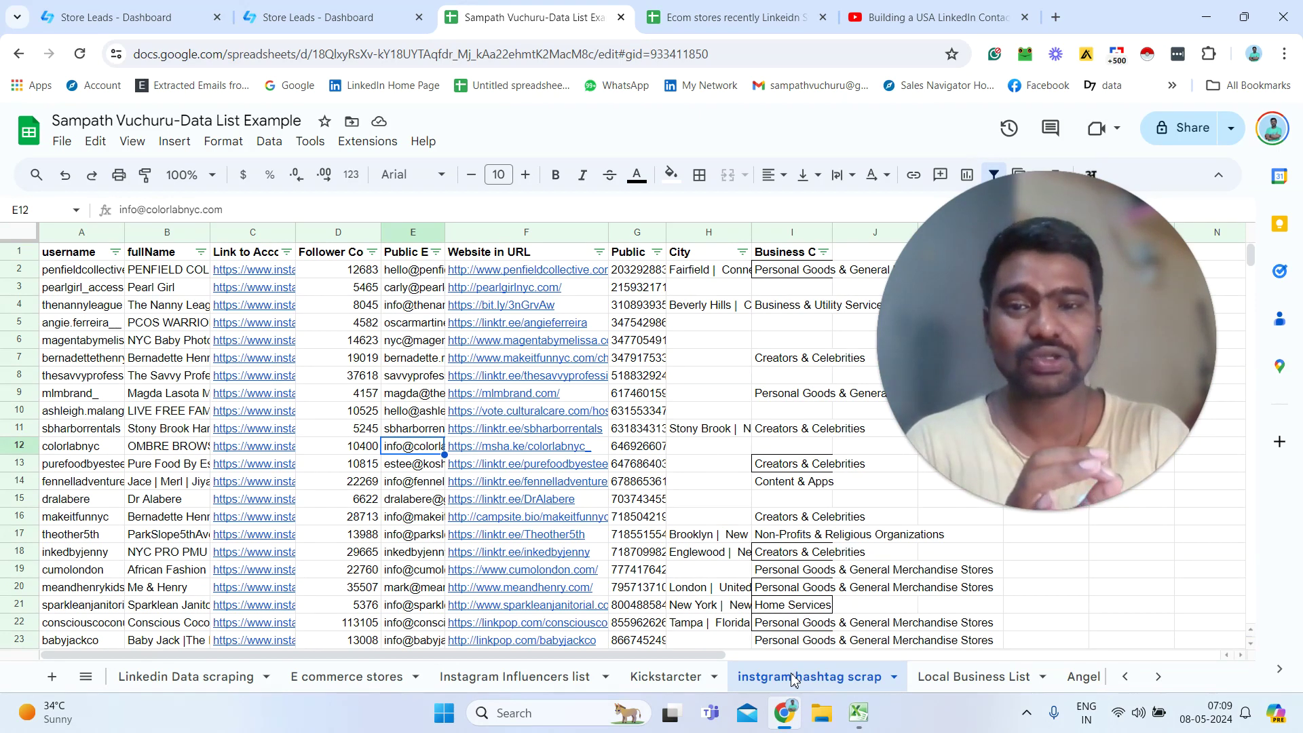
click(1000, 681)
click(556, 573)
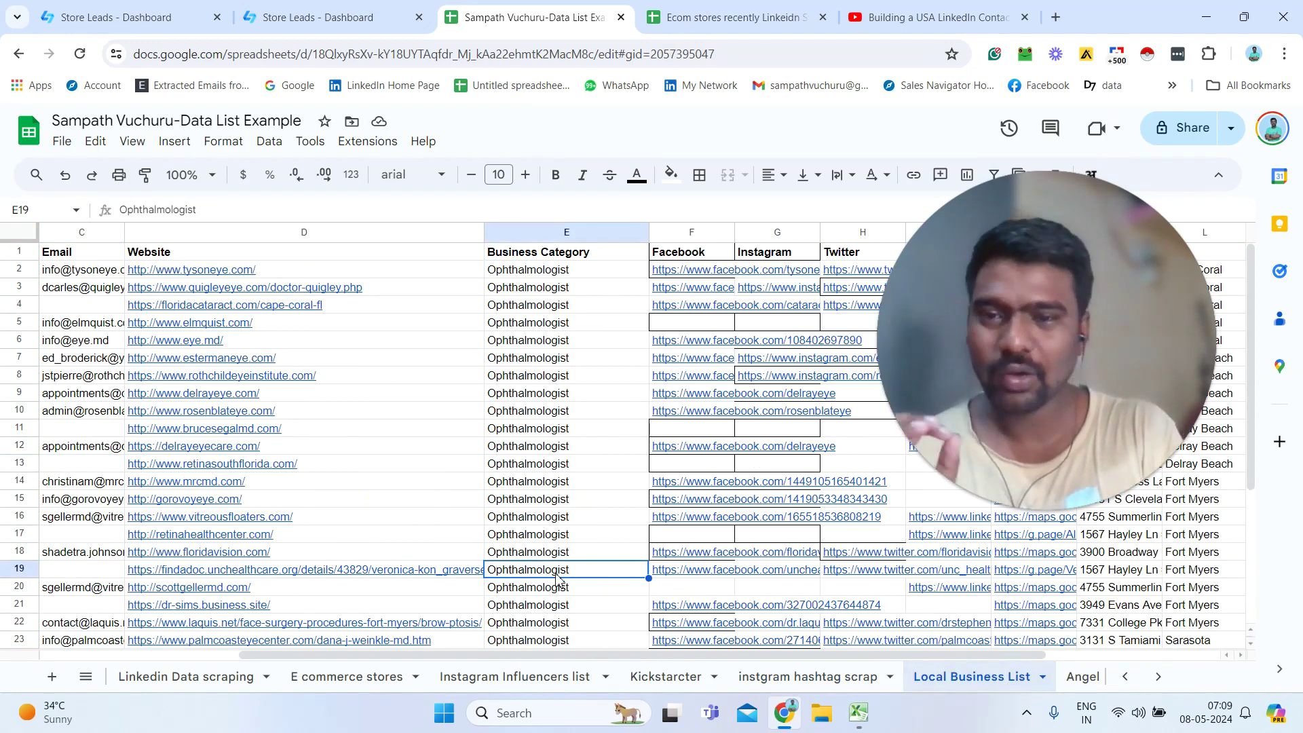
Move across row 10 of the Local Business List from its first to last filled column
click(522, 415)
key(Home)
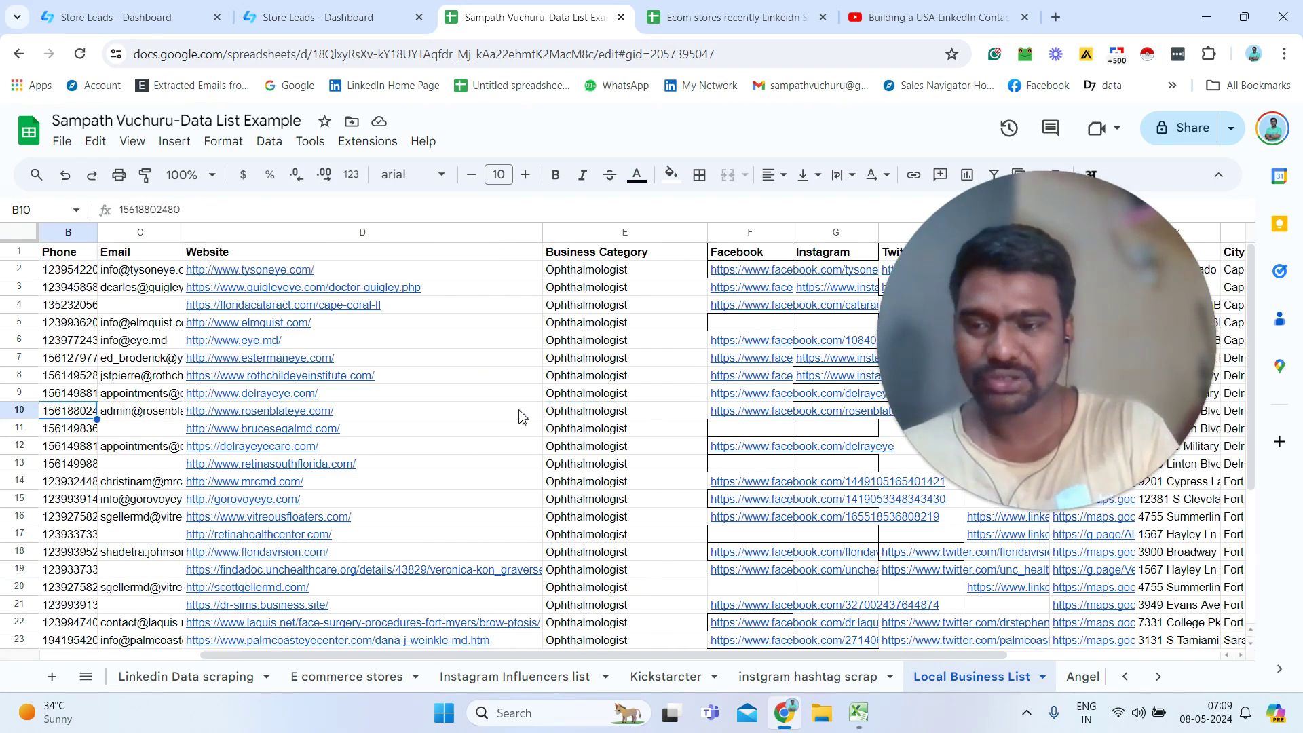
key(Right)
key(End)
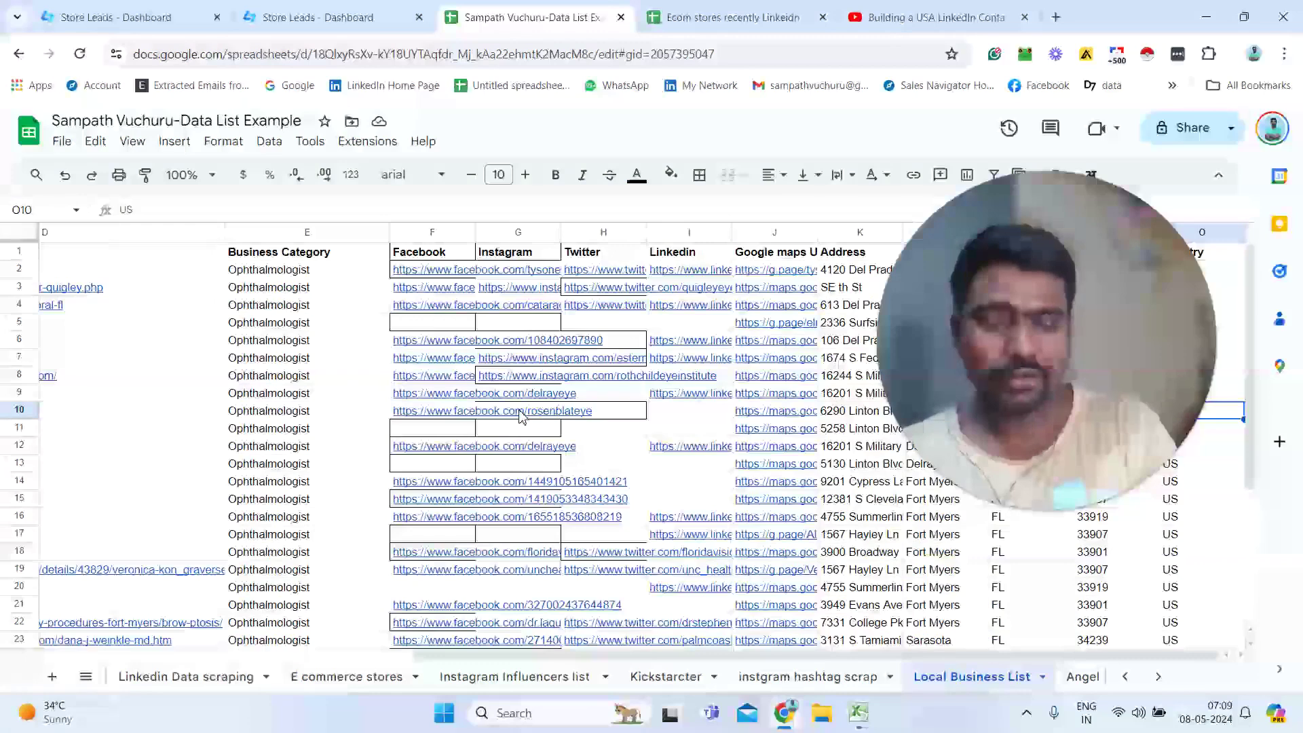
View the Angel Investors and Yellow pages sheets, then return to the Store Leads billing page
click(1085, 681)
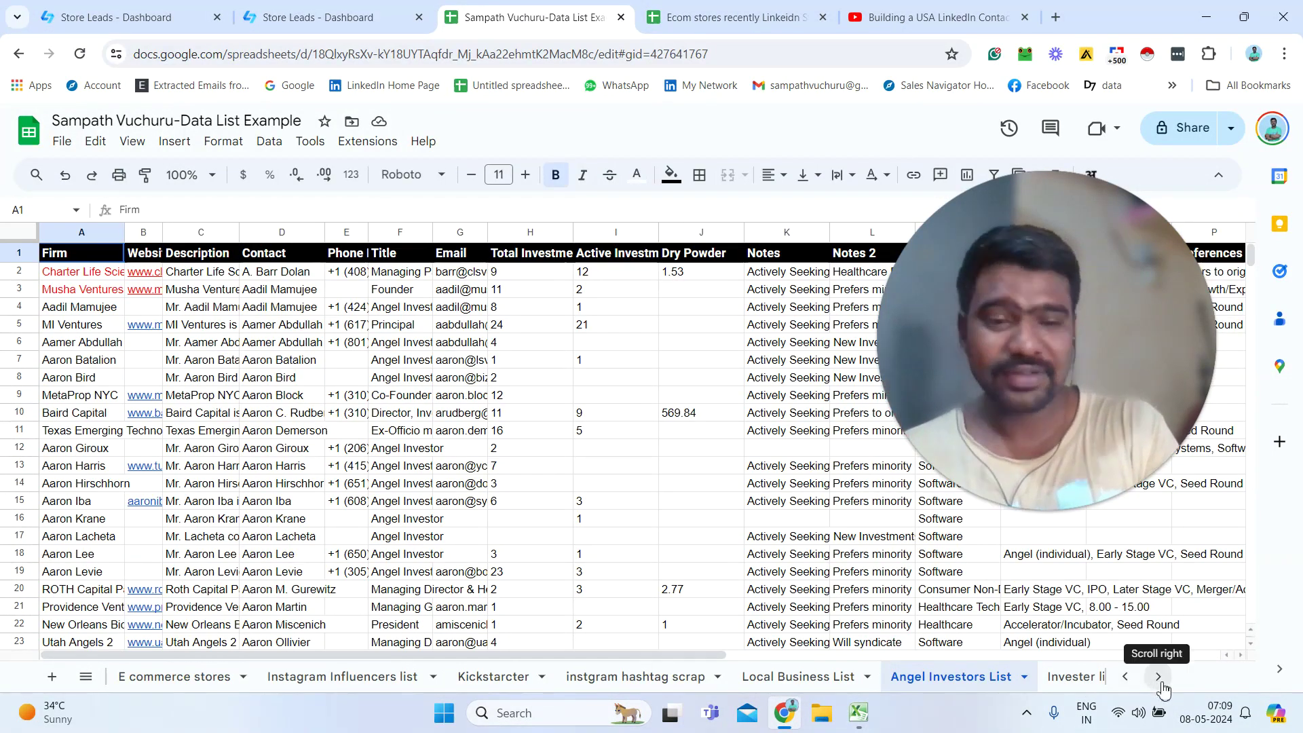
click(1159, 676)
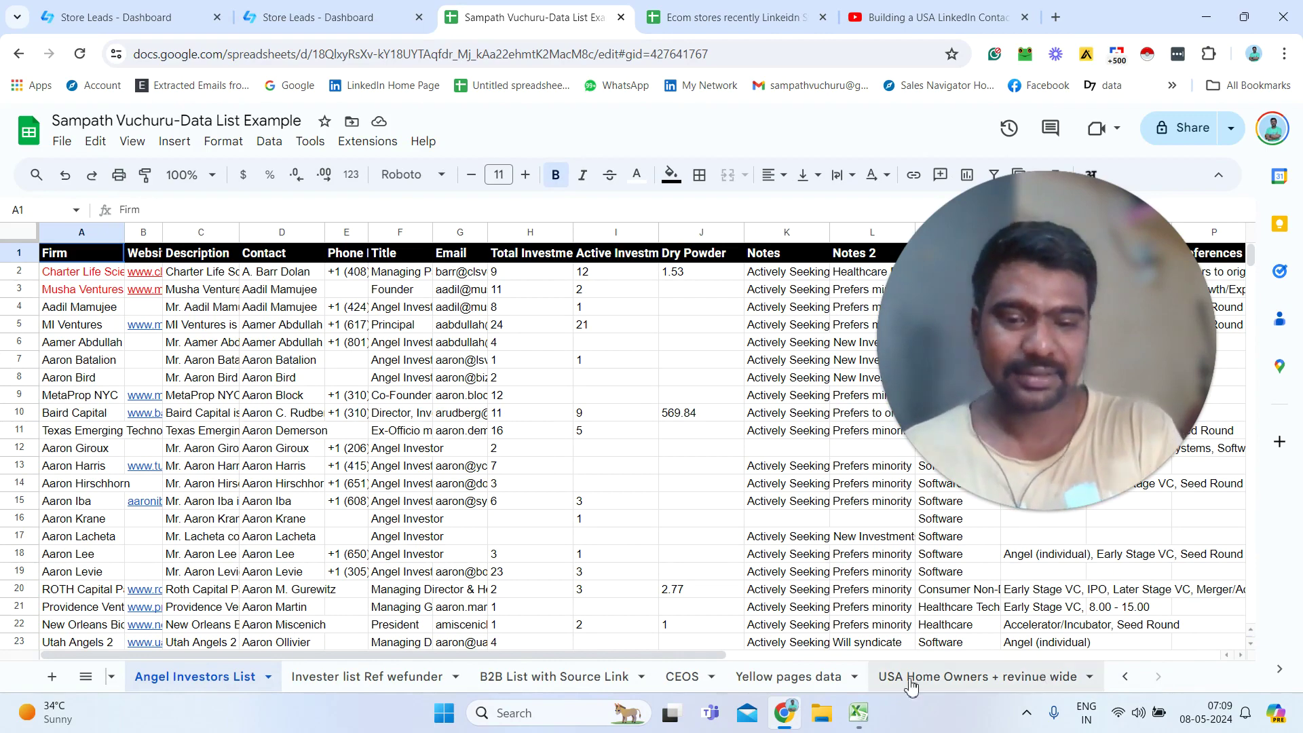
click(842, 685)
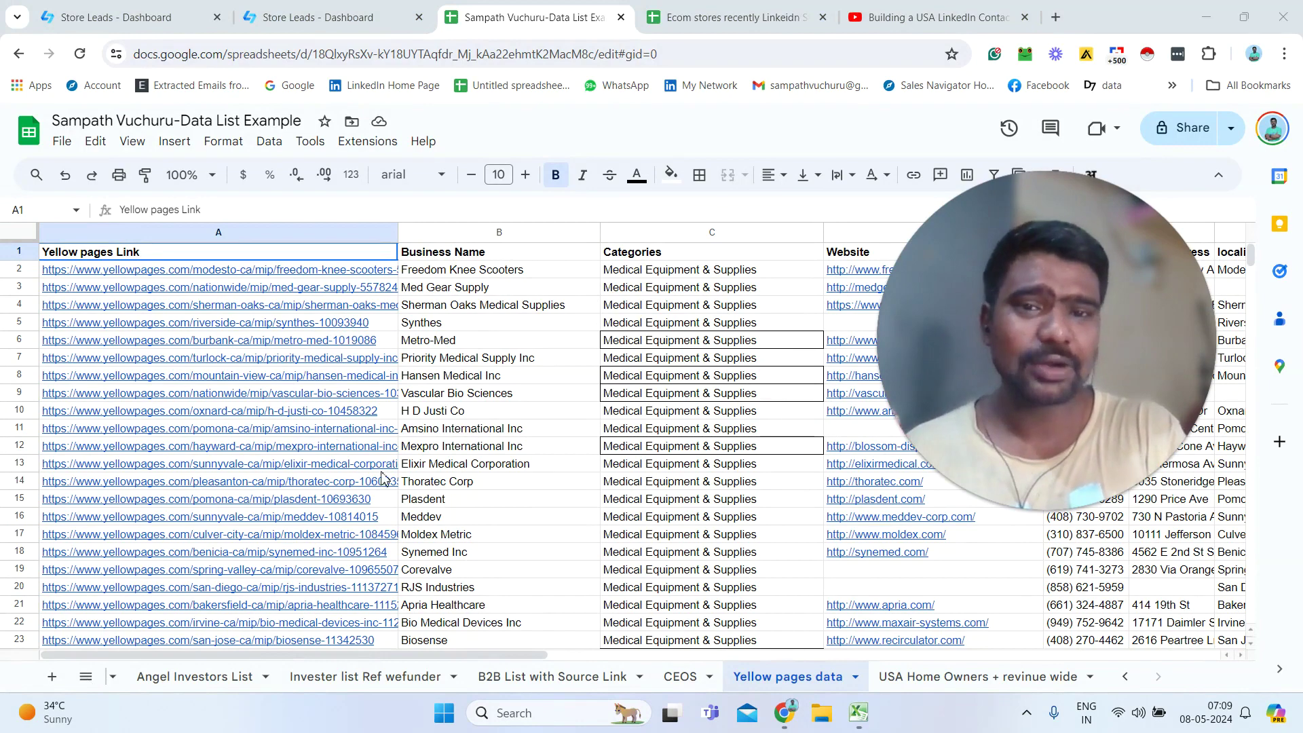
click(863, 8)
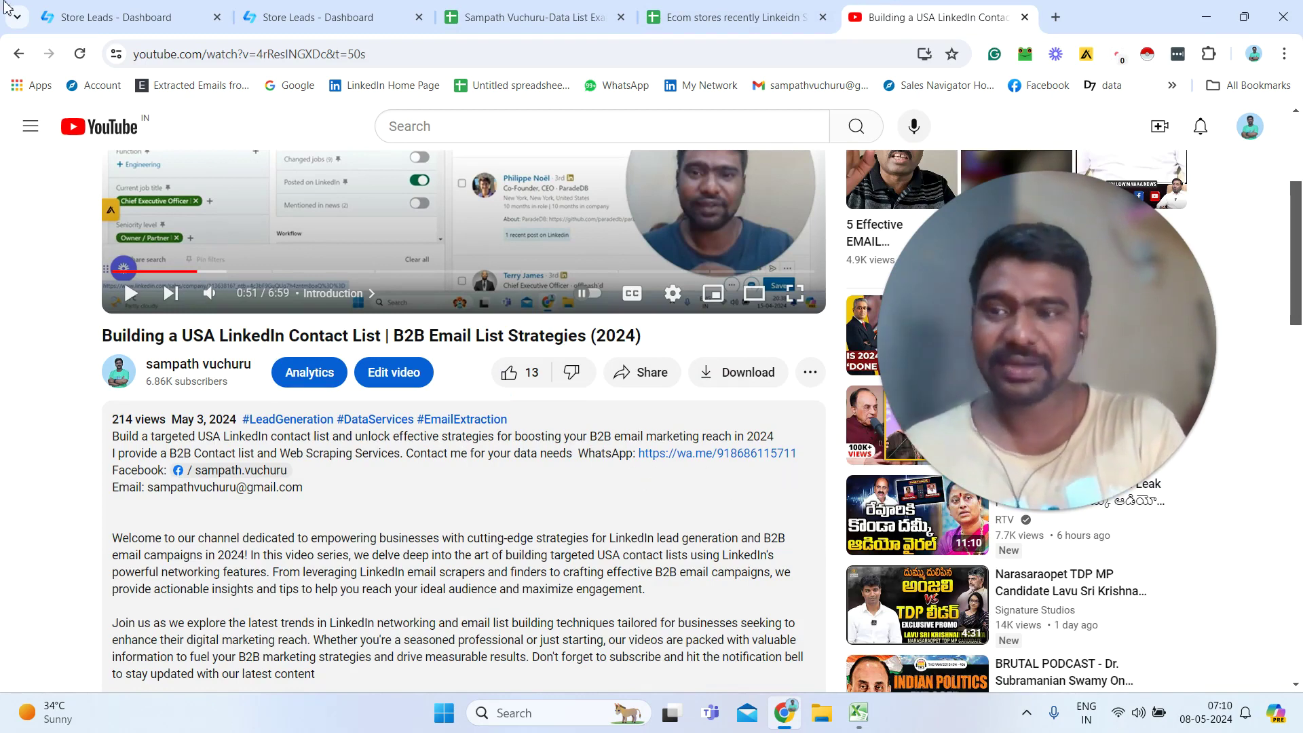
click(101, 8)
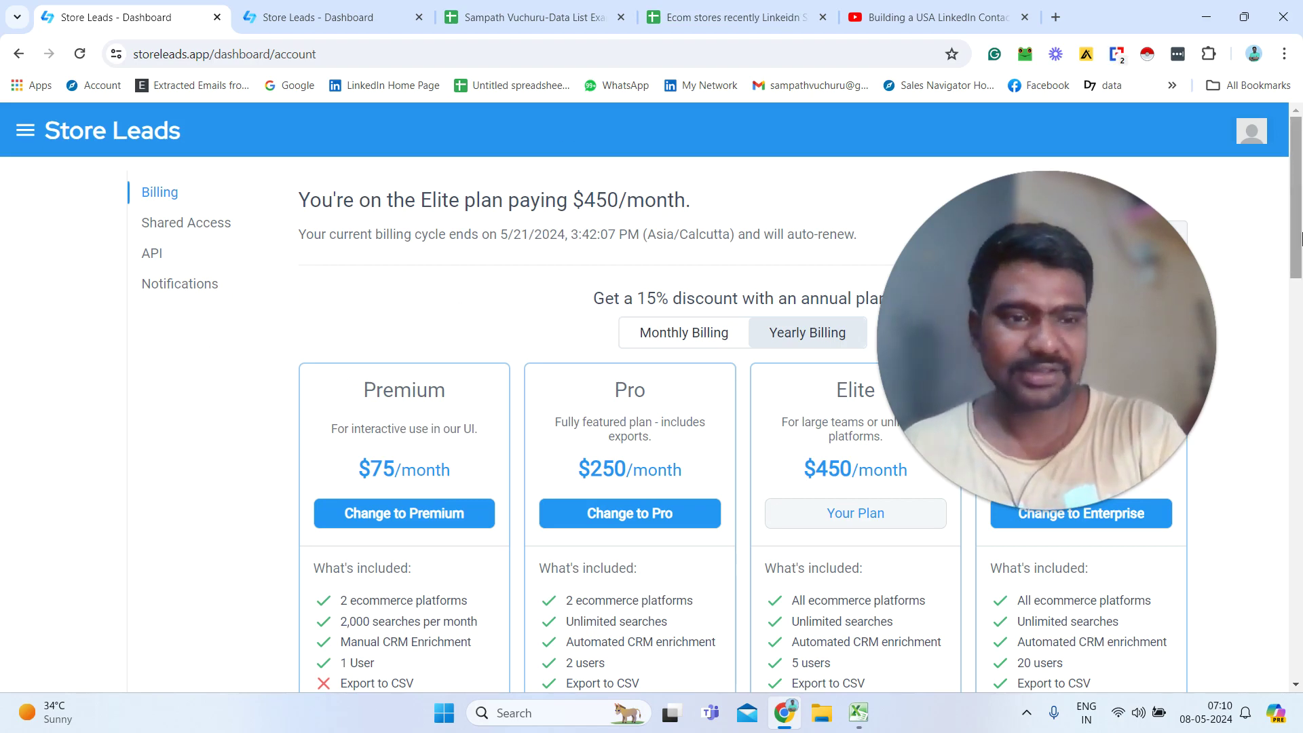
Highlight Premium's $75/month price and ecommerce platforms, and expand the domain search Platform filter
scroll(577, 204, down, 2)
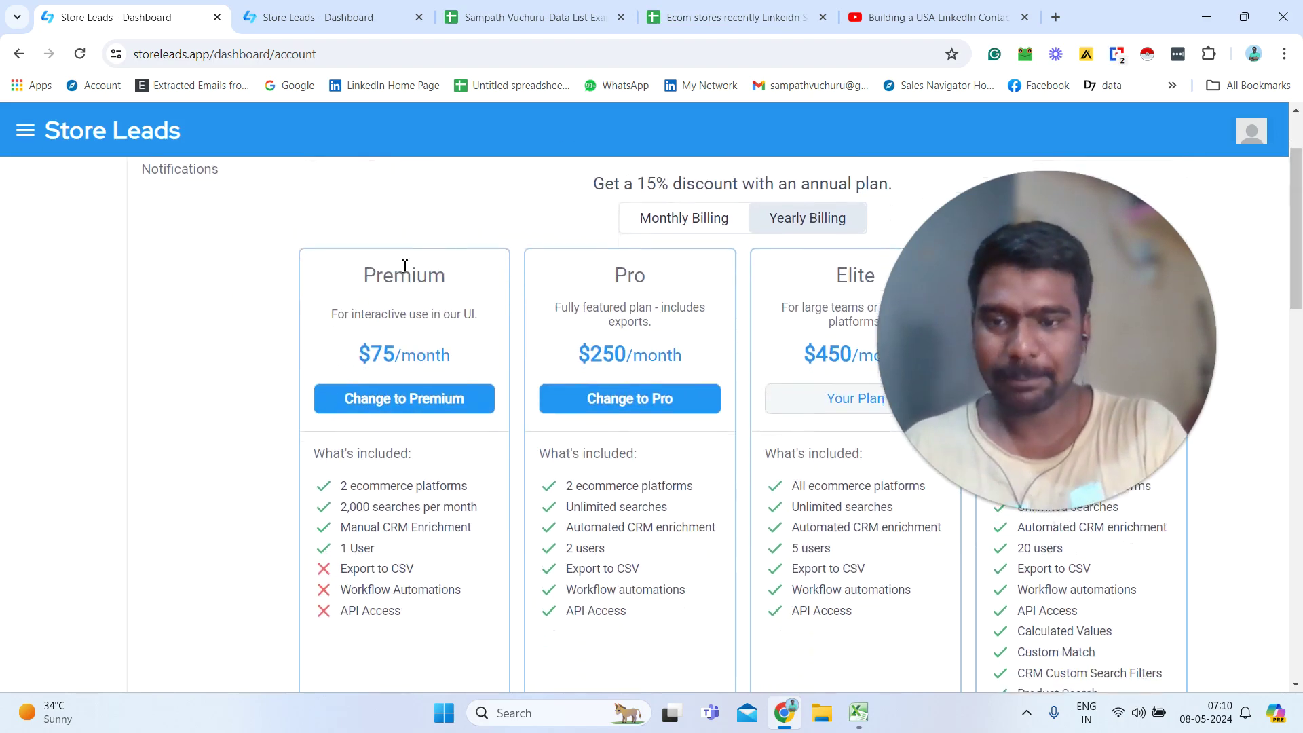
triple_click(412, 363)
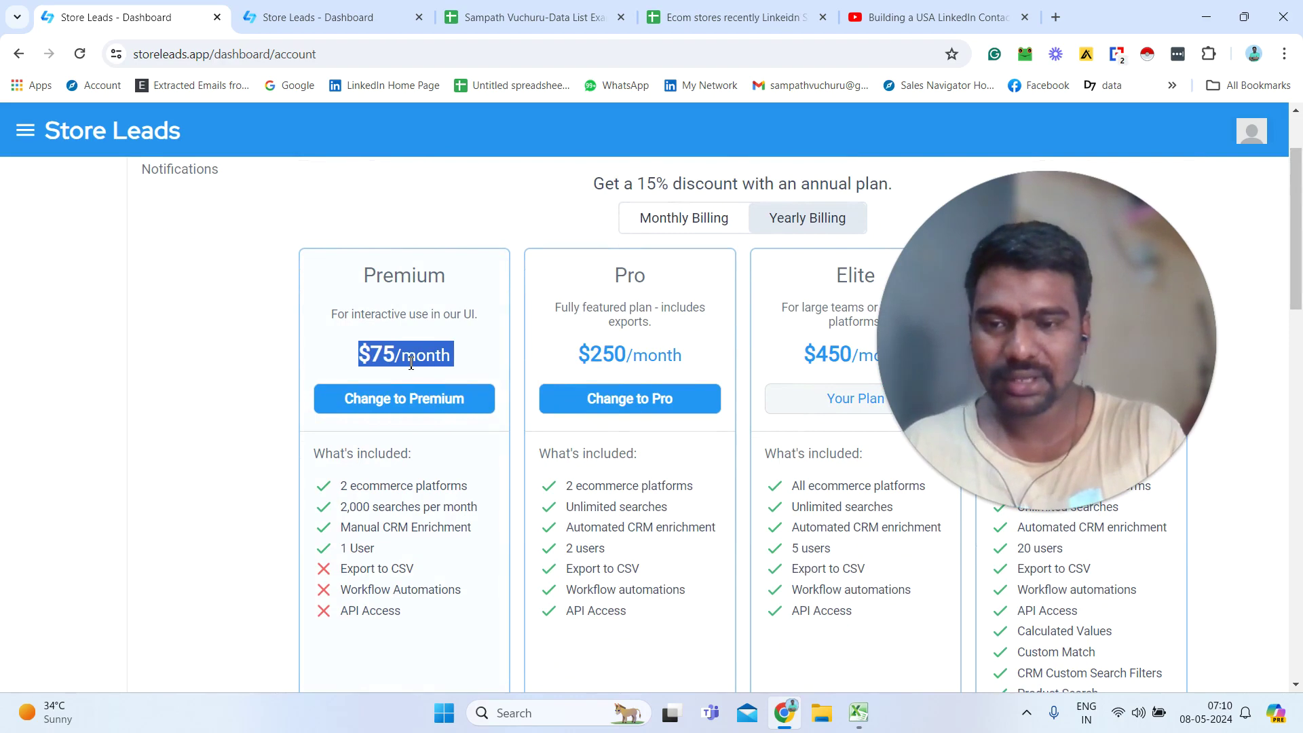
scroll(412, 364, down, 2)
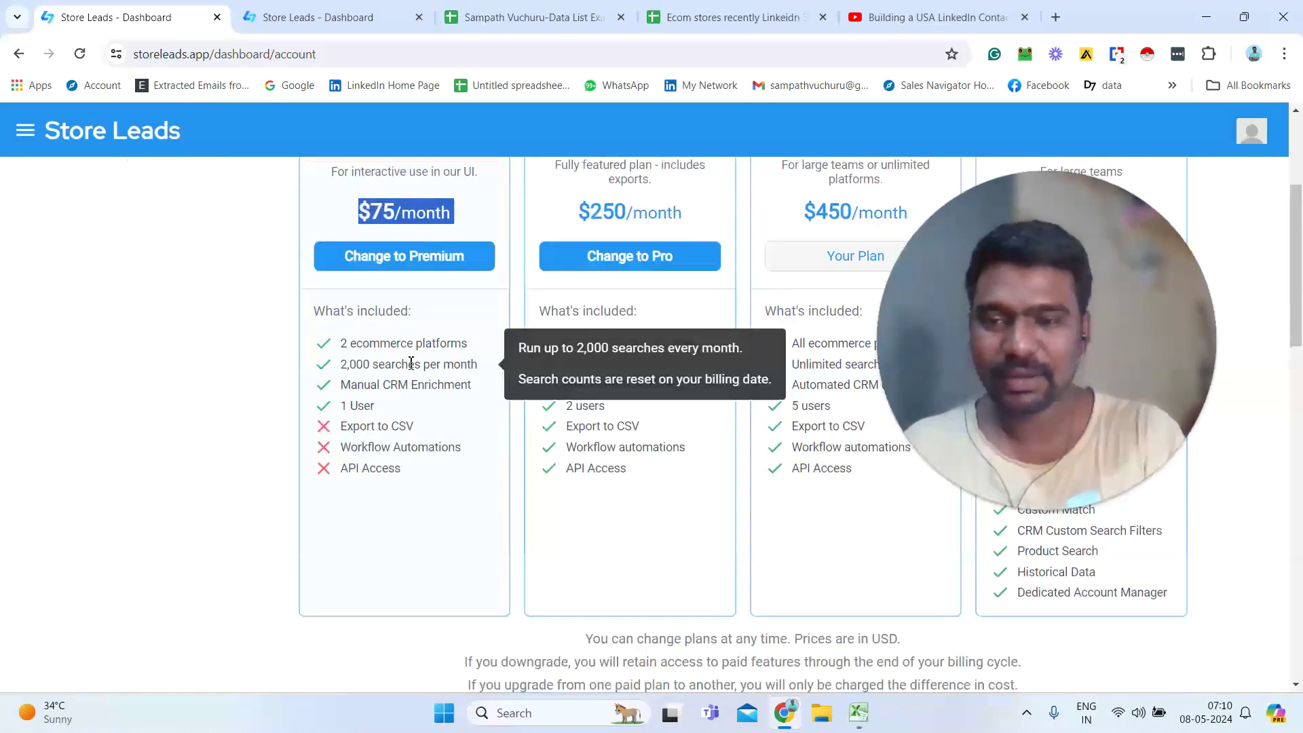
mouse_move(348, 346)
drag(347, 346, 482, 353)
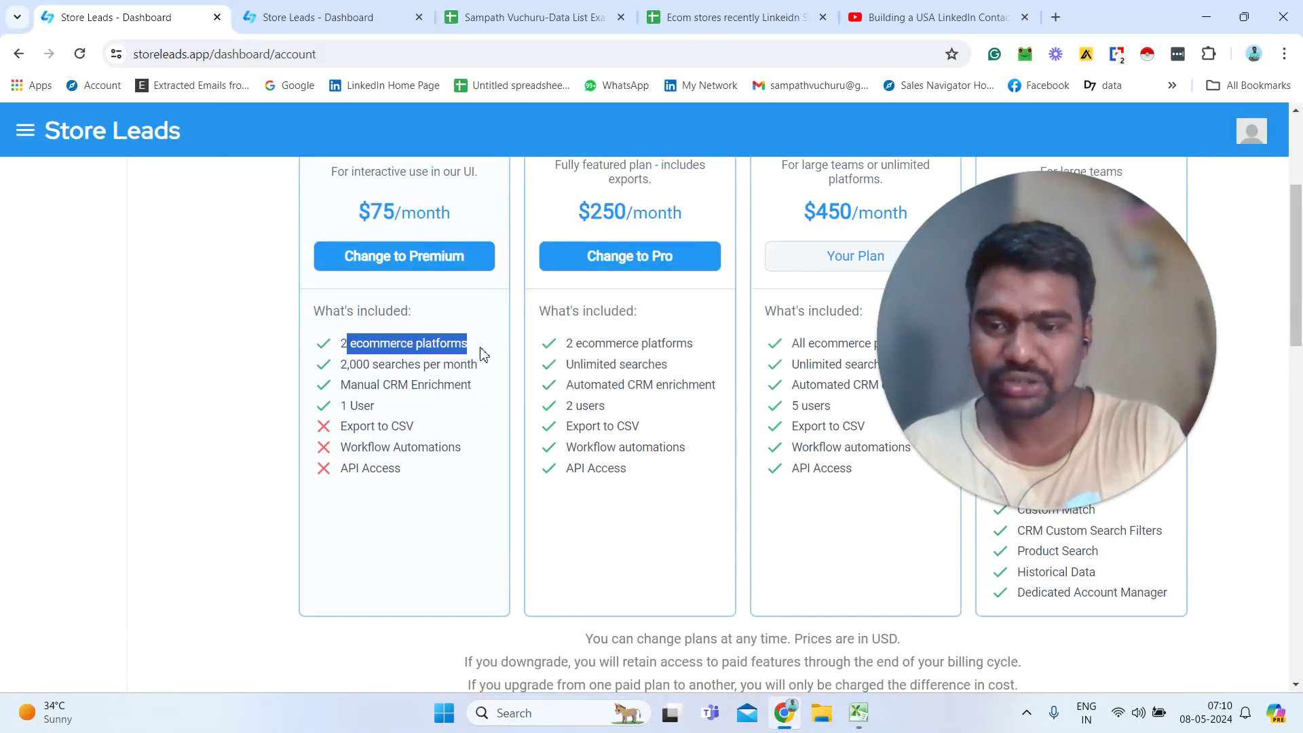
click(291, 11)
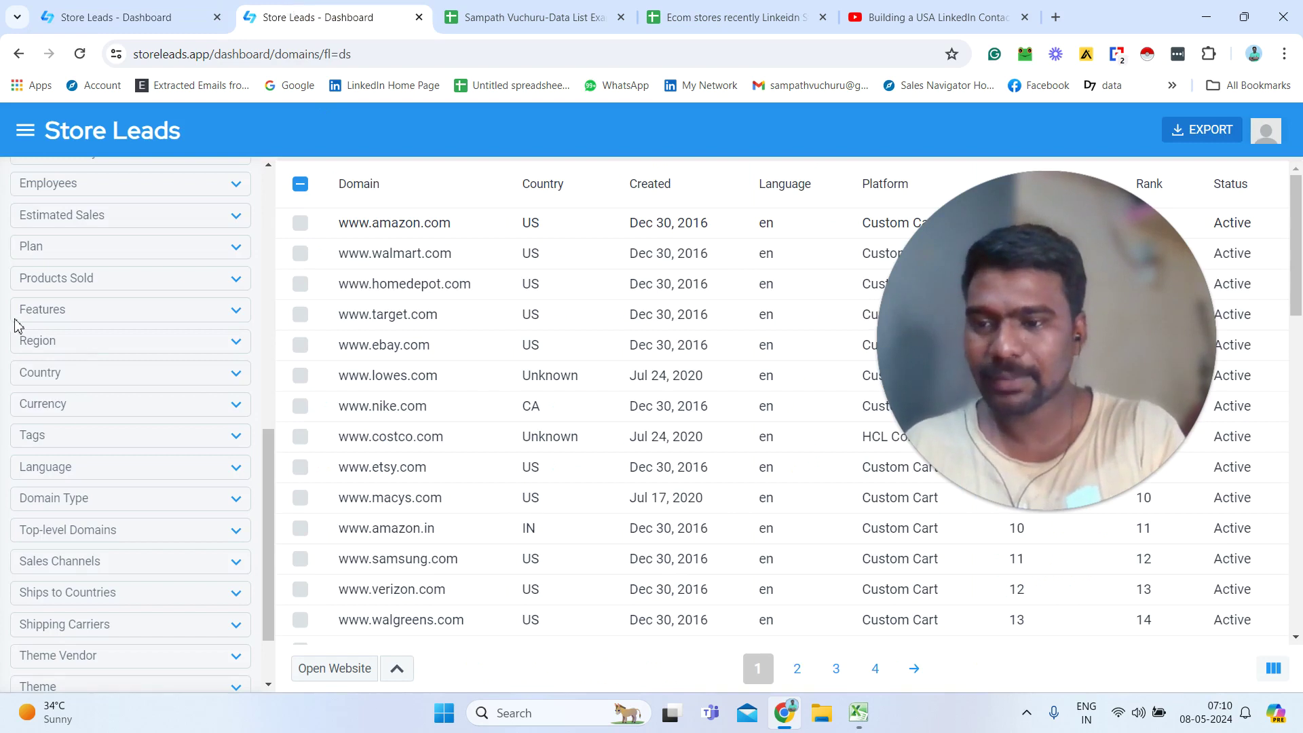
drag(268, 468, 244, 293)
click(241, 293)
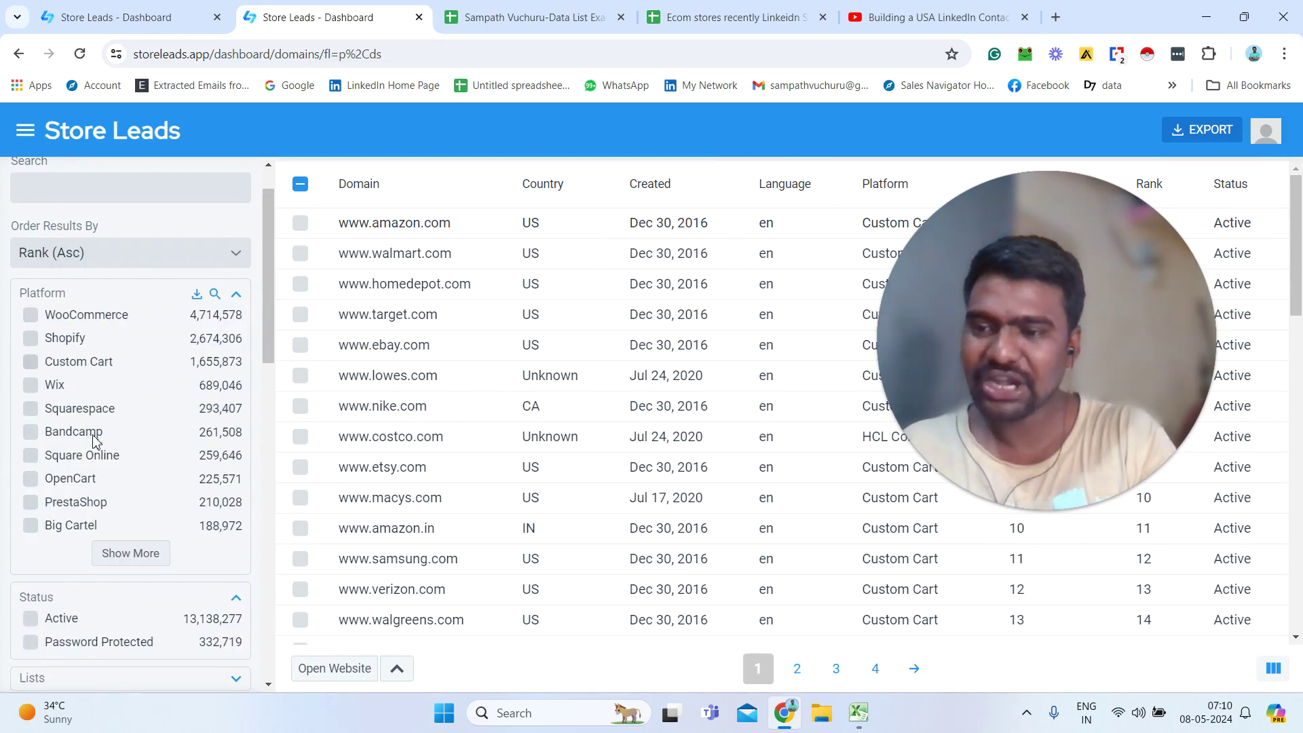
Highlight Premium's 2,000 searches per month limit and its Export to CSV feature
click(136, 17)
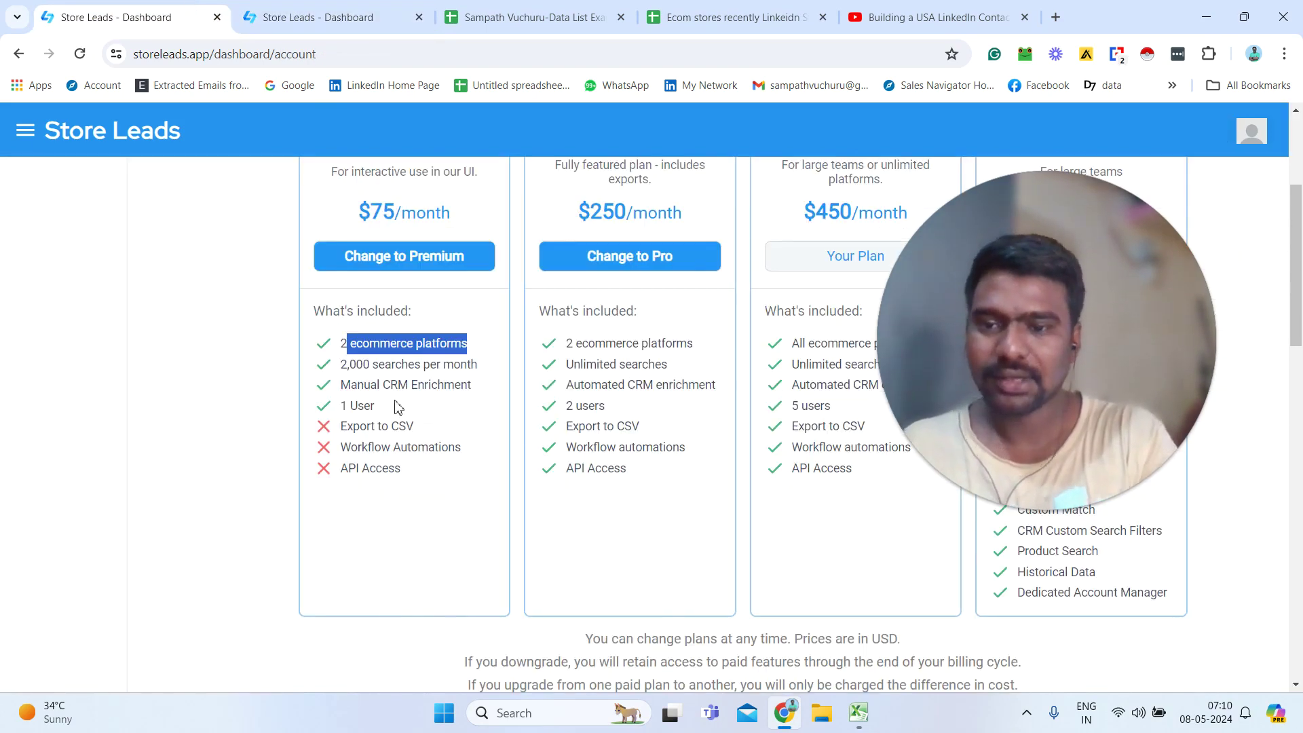
triple_click(386, 365)
click(336, 15)
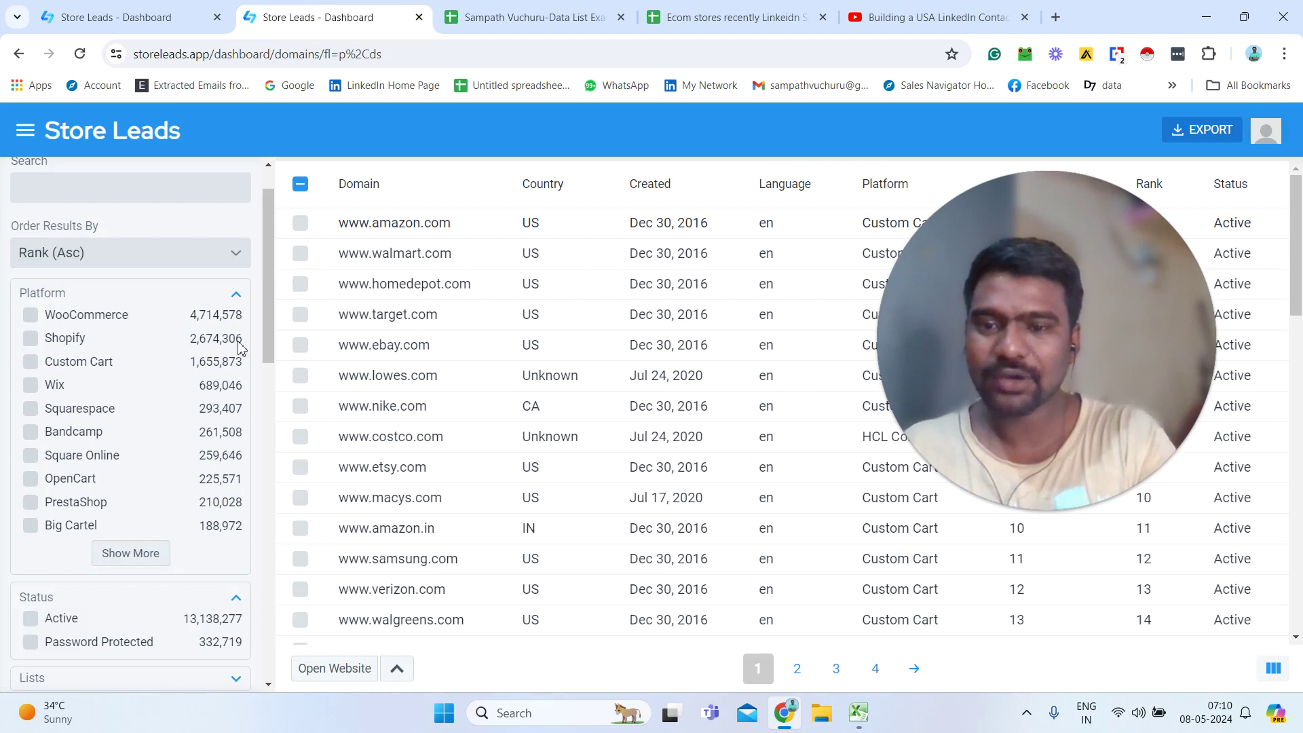
click(196, 9)
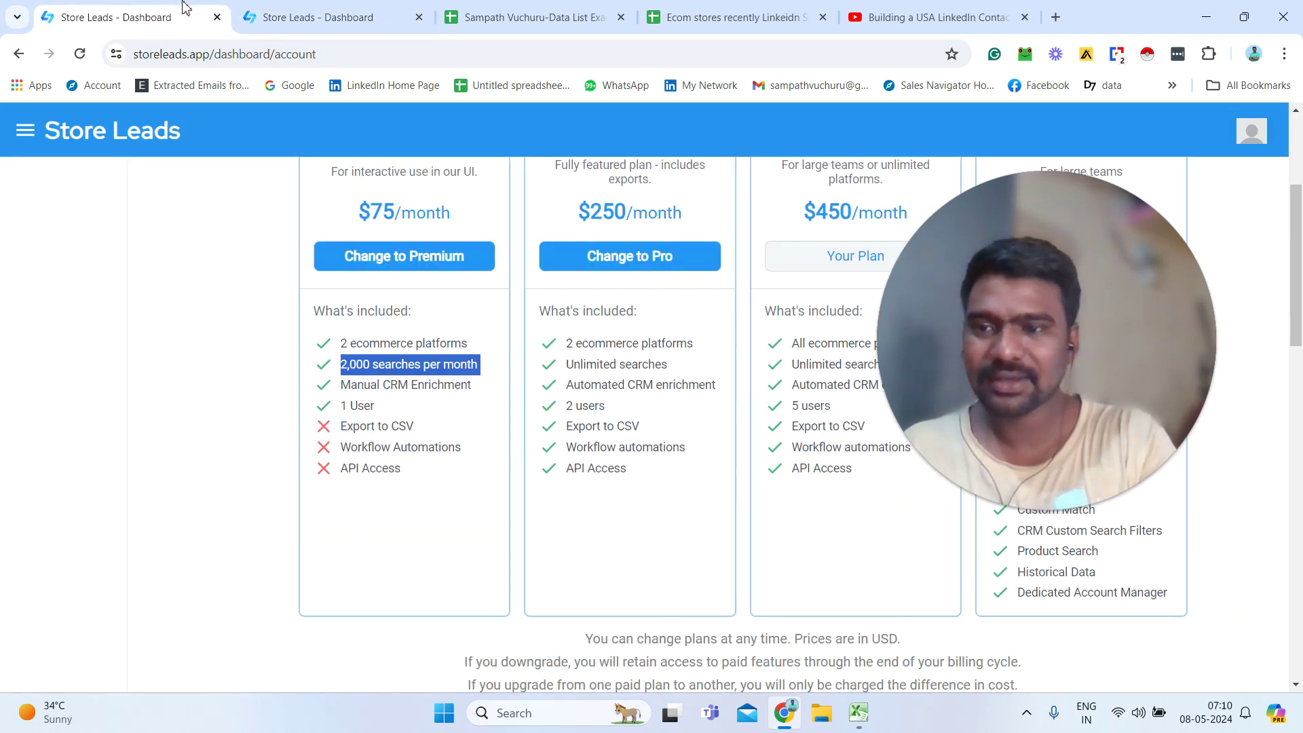
triple_click(349, 426)
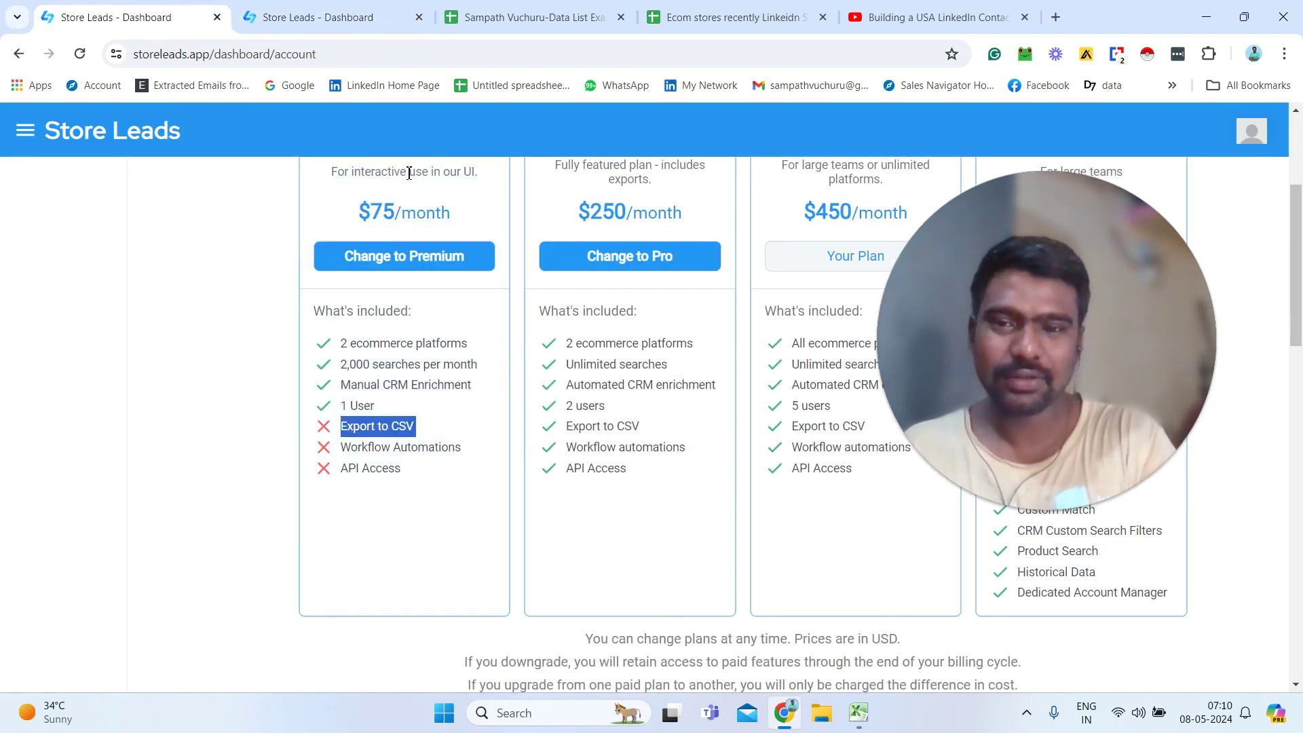
scroll(404, 188, up, 1)
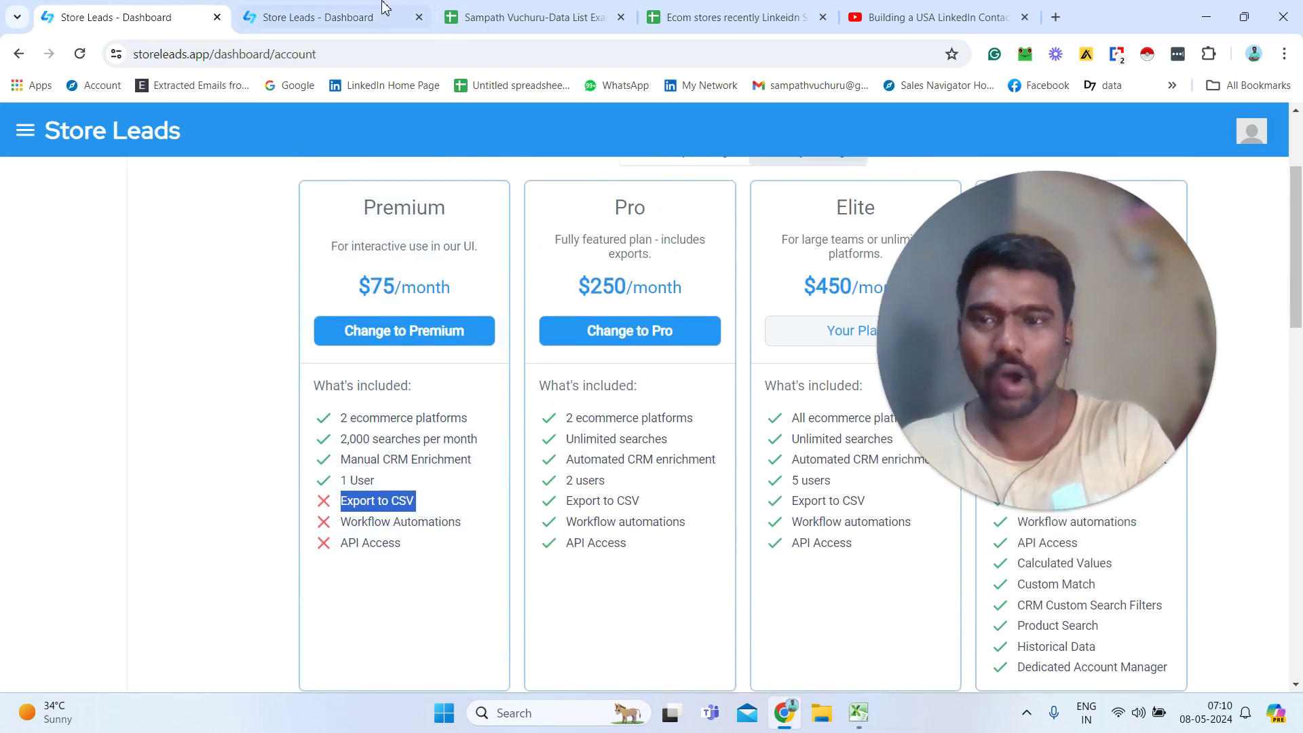
click(384, 8)
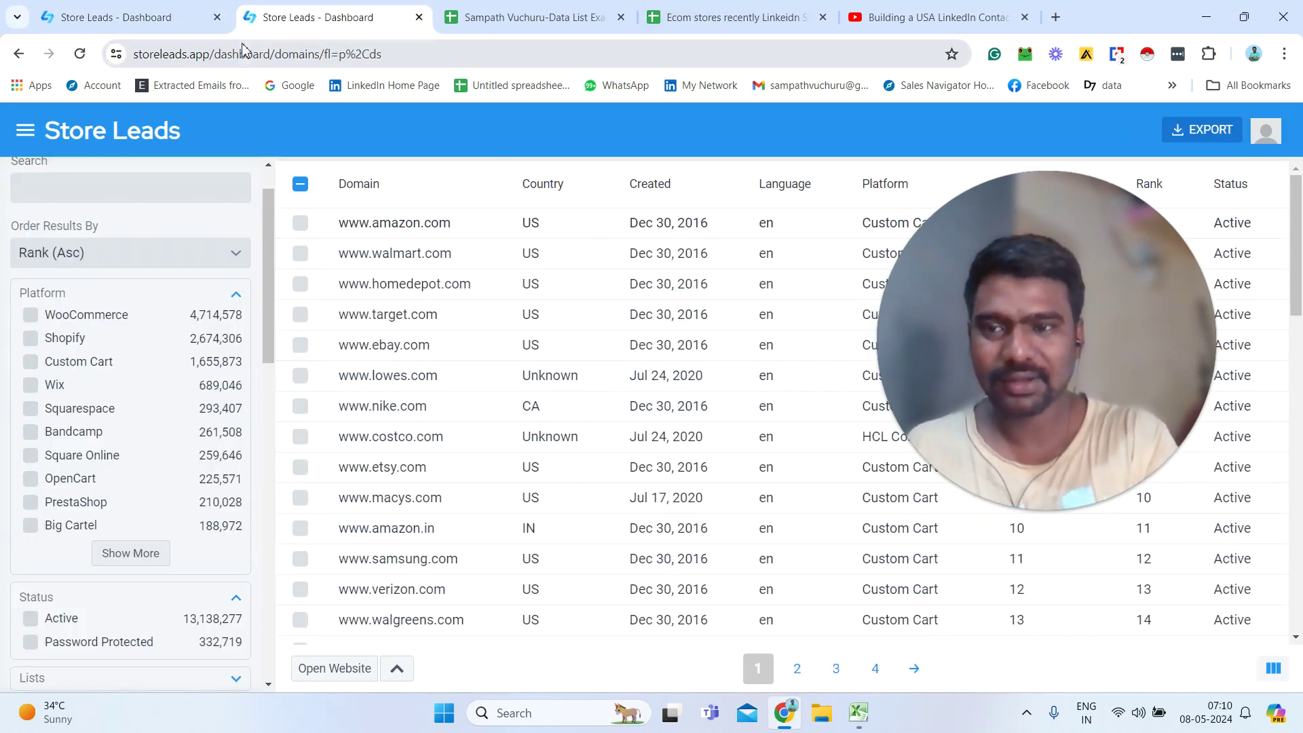
click(68, 9)
Highlight the Pro plan's 2 ecommerce platforms, automated CRM enrichment and Export to CSV features
double_click(624, 218)
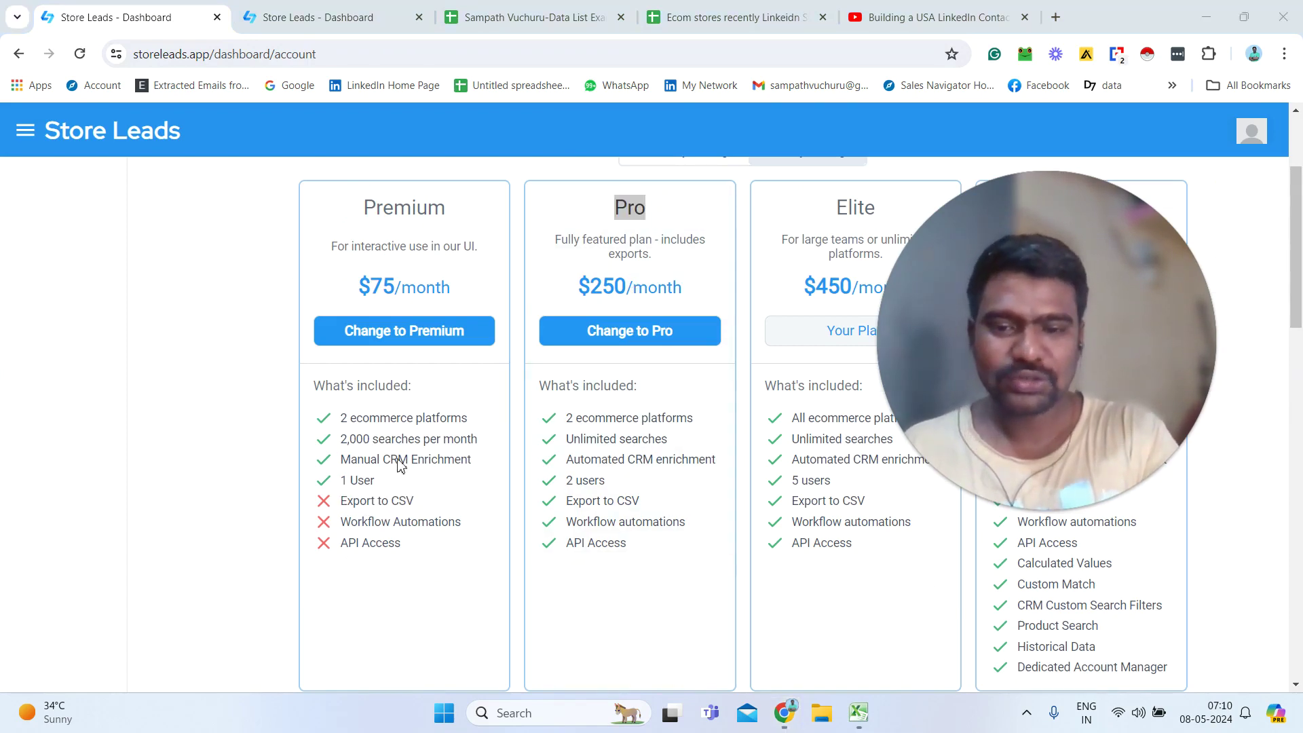
triple_click(616, 421)
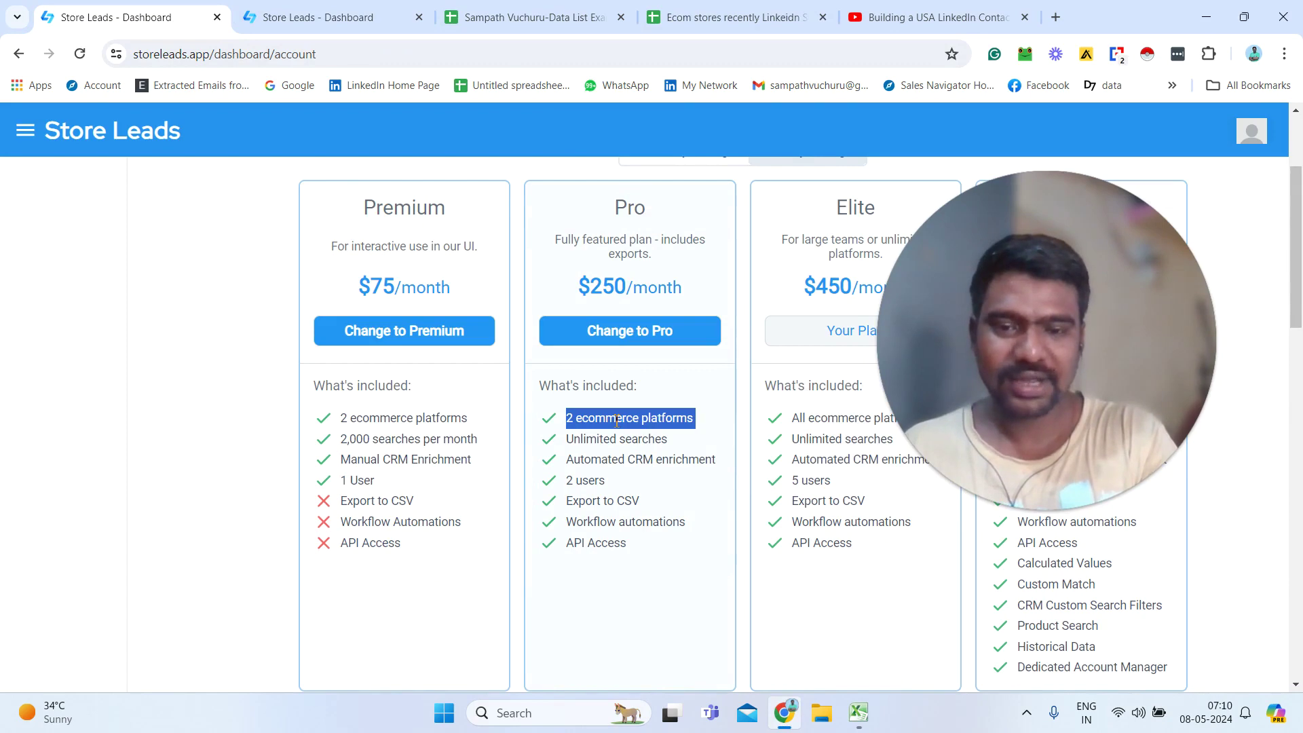
click(299, 10)
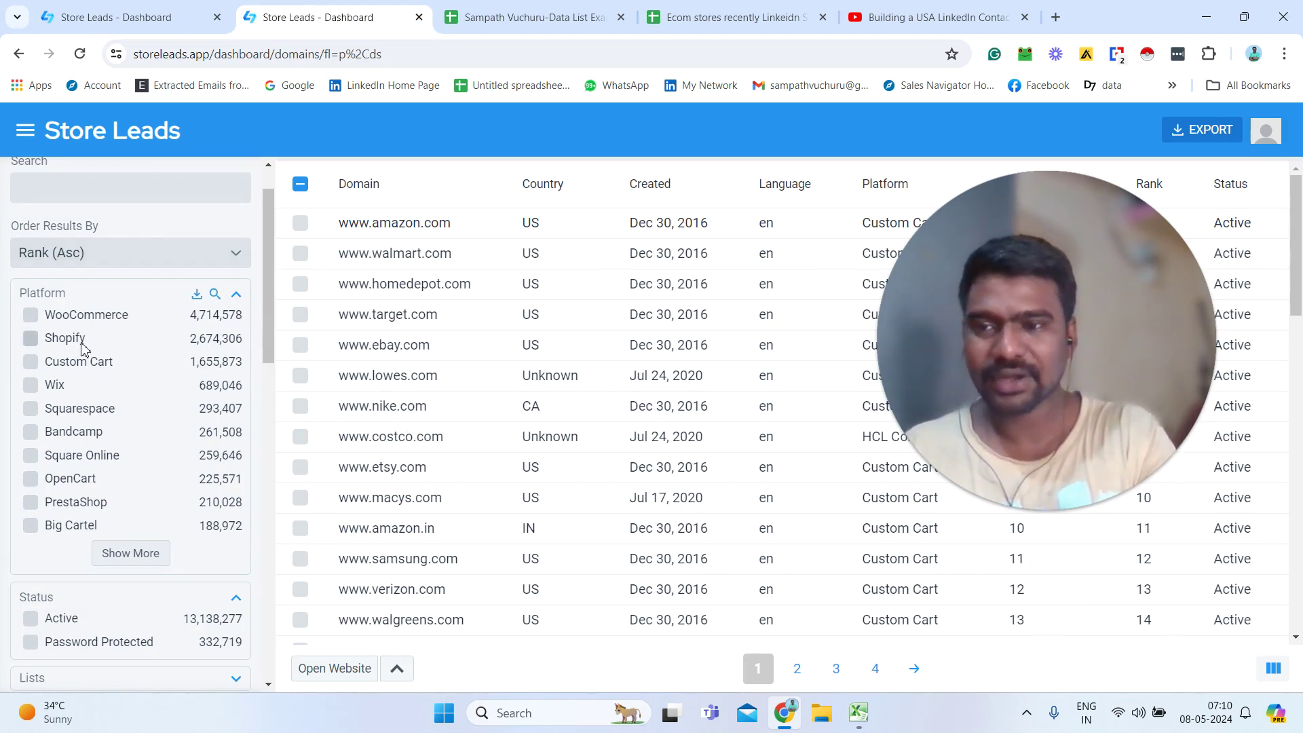
click(89, 6)
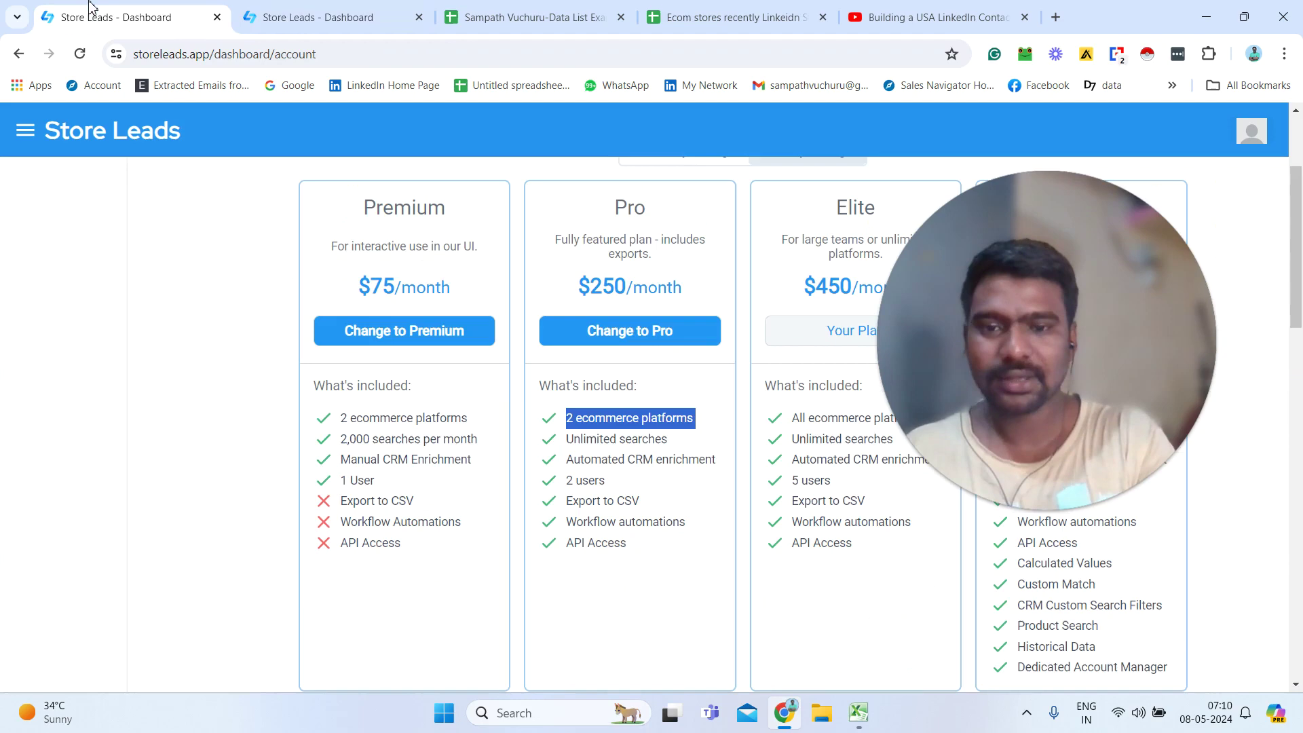
double_click(667, 459)
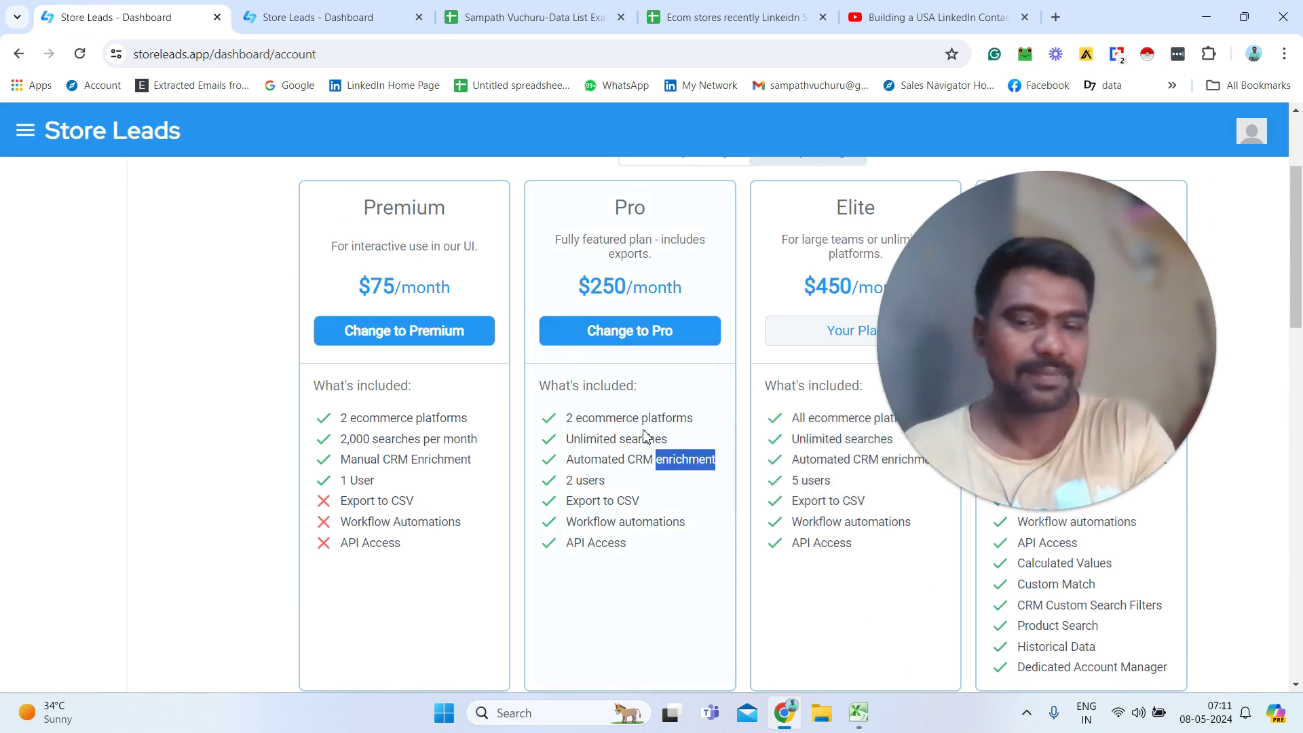
triple_click(616, 502)
Highlight the Elite plan's All ecommerce platforms and Export to CSV features
drag(1106, 276, 498, 522)
double_click(857, 209)
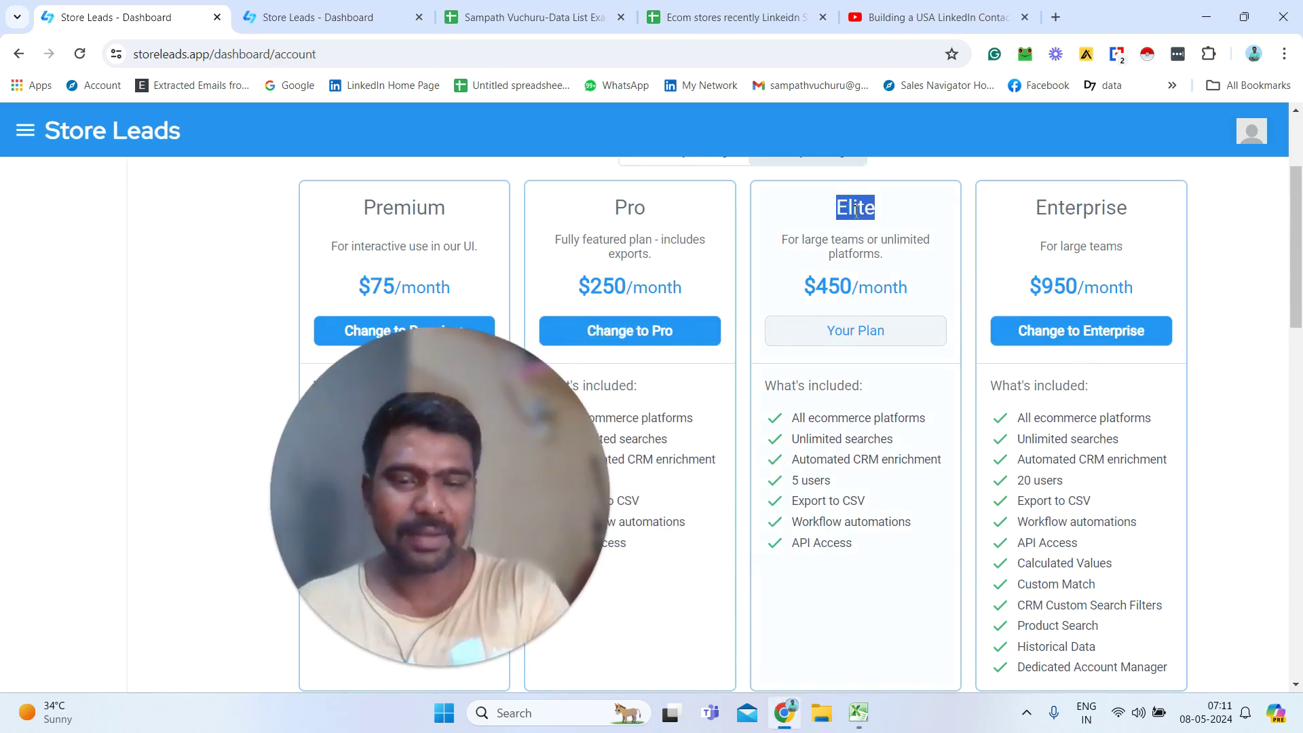
triple_click(842, 418)
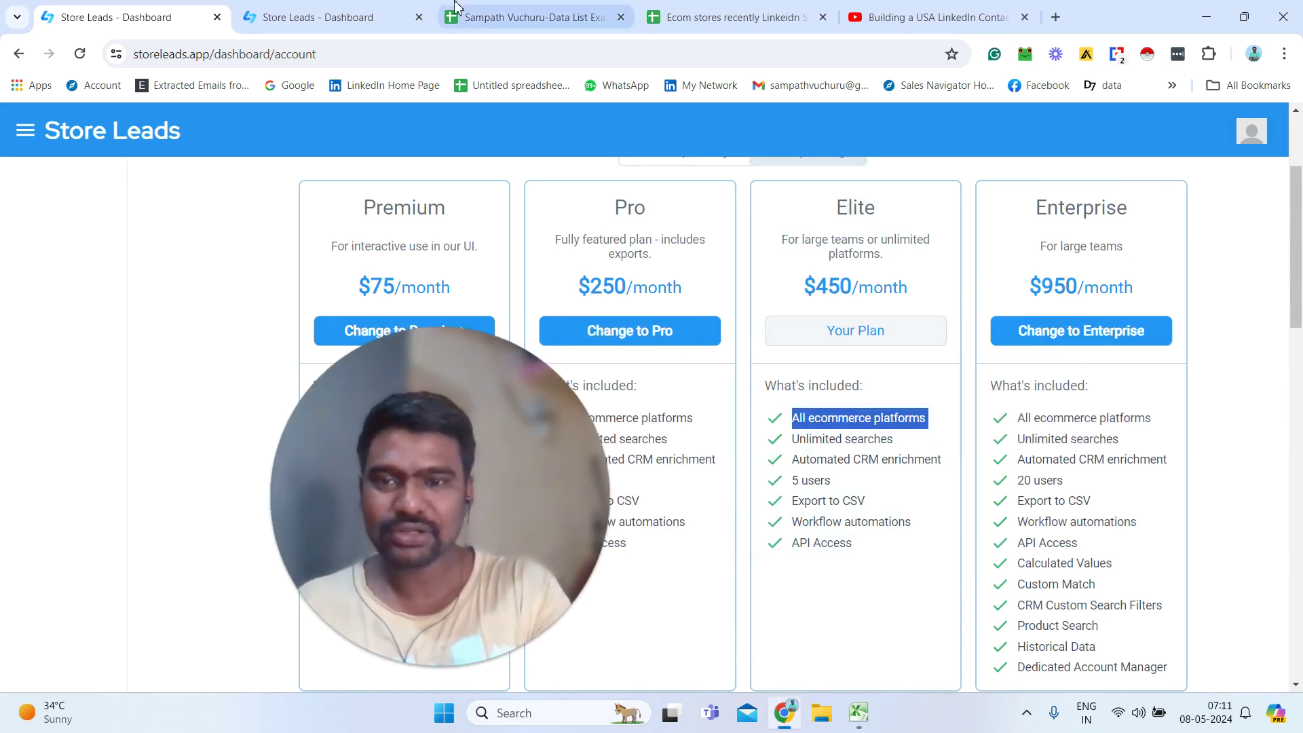
click(367, 8)
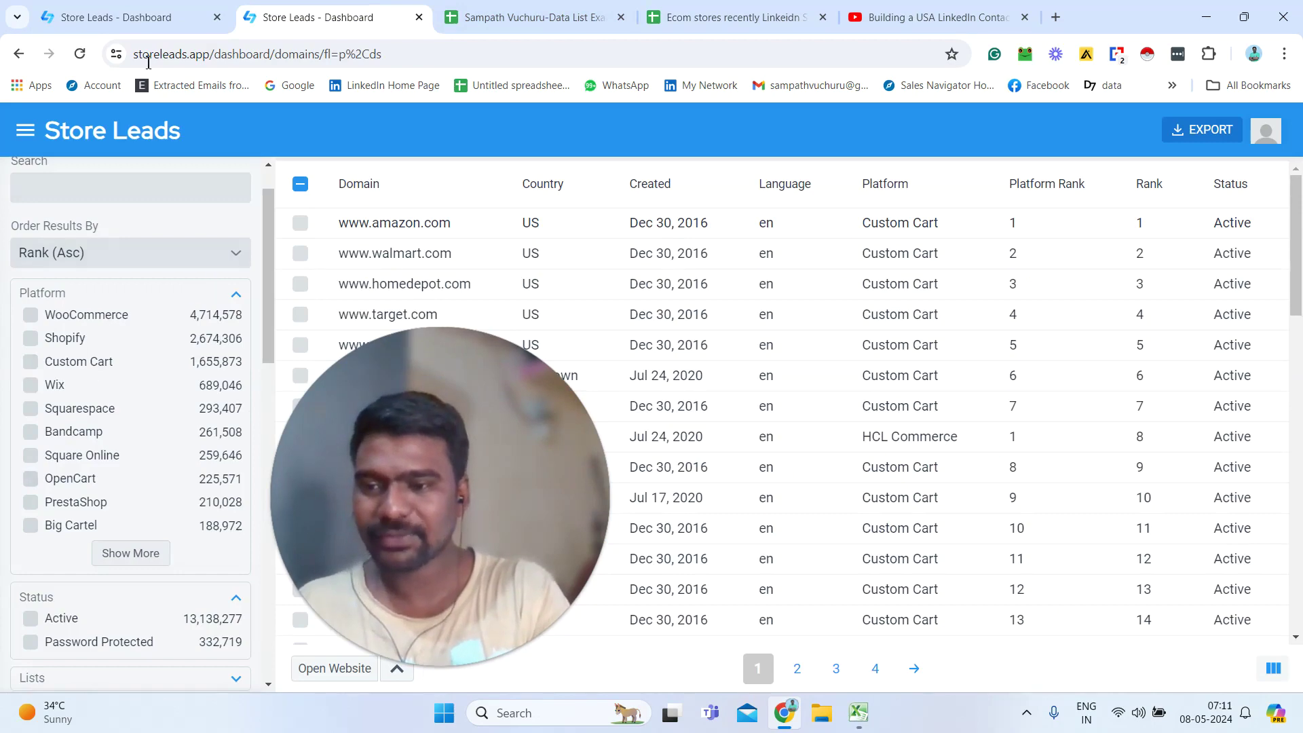
click(127, 12)
click(821, 500)
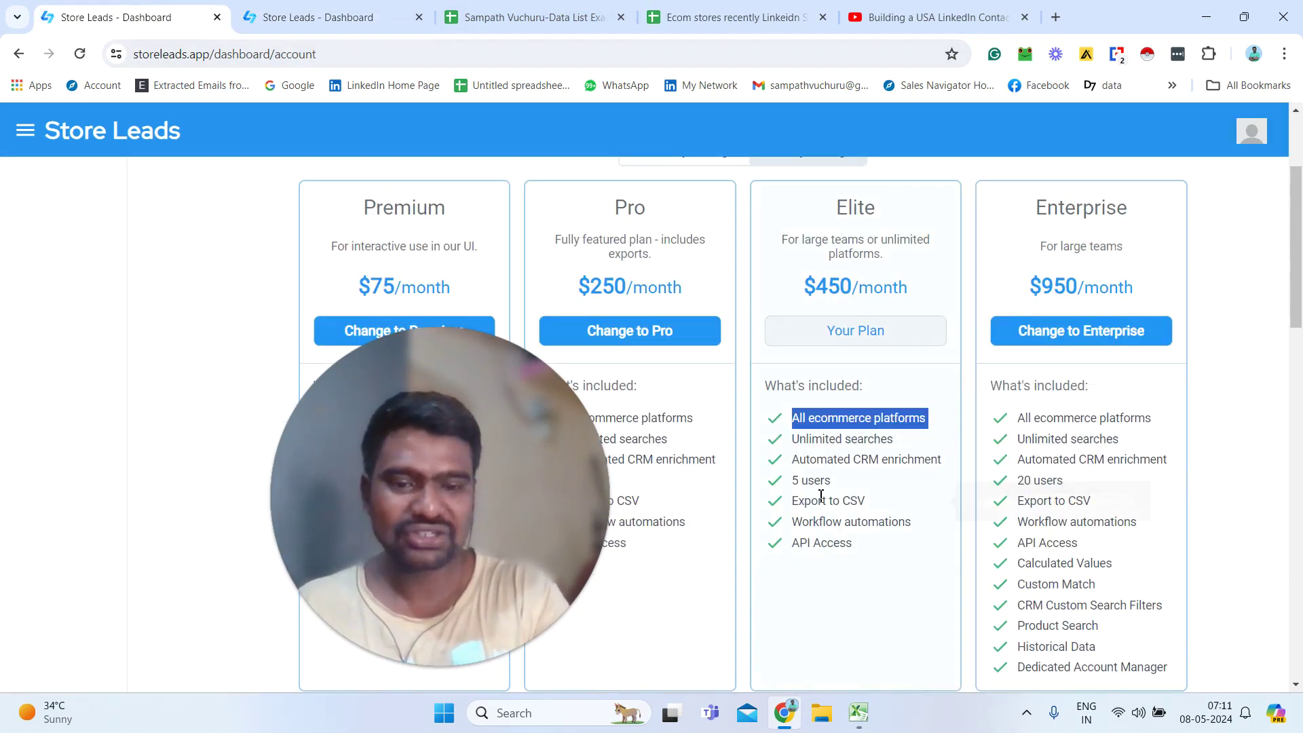
triple_click(822, 500)
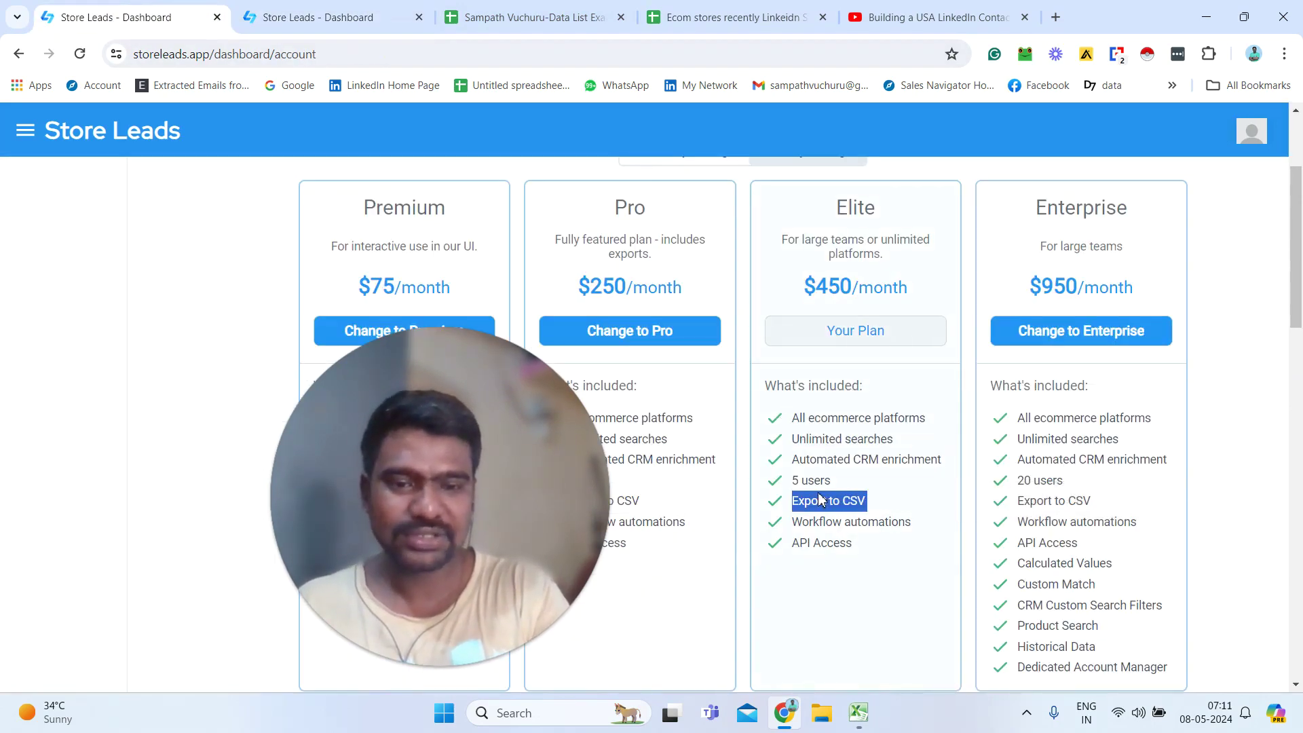
Highlight the Enterprise plan name and scroll down to the payment method section
double_click(1032, 211)
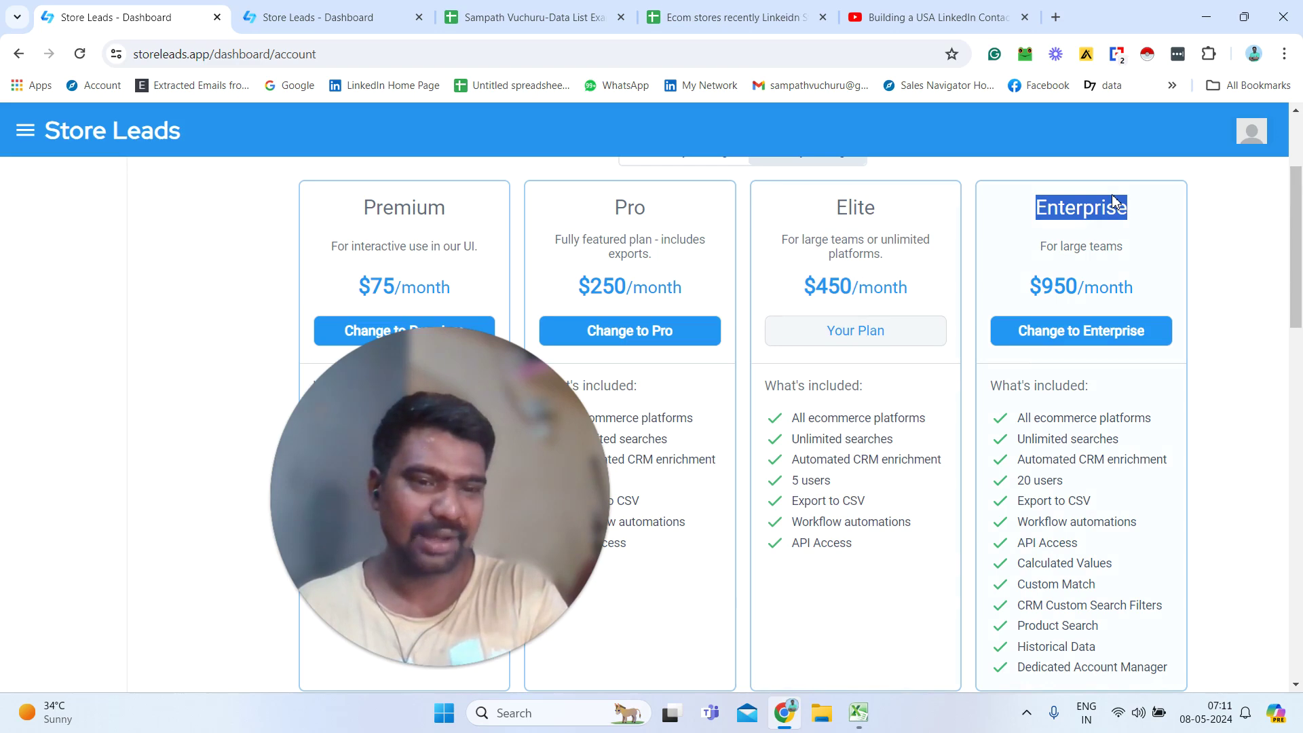
scroll(1300, 213, down, 3)
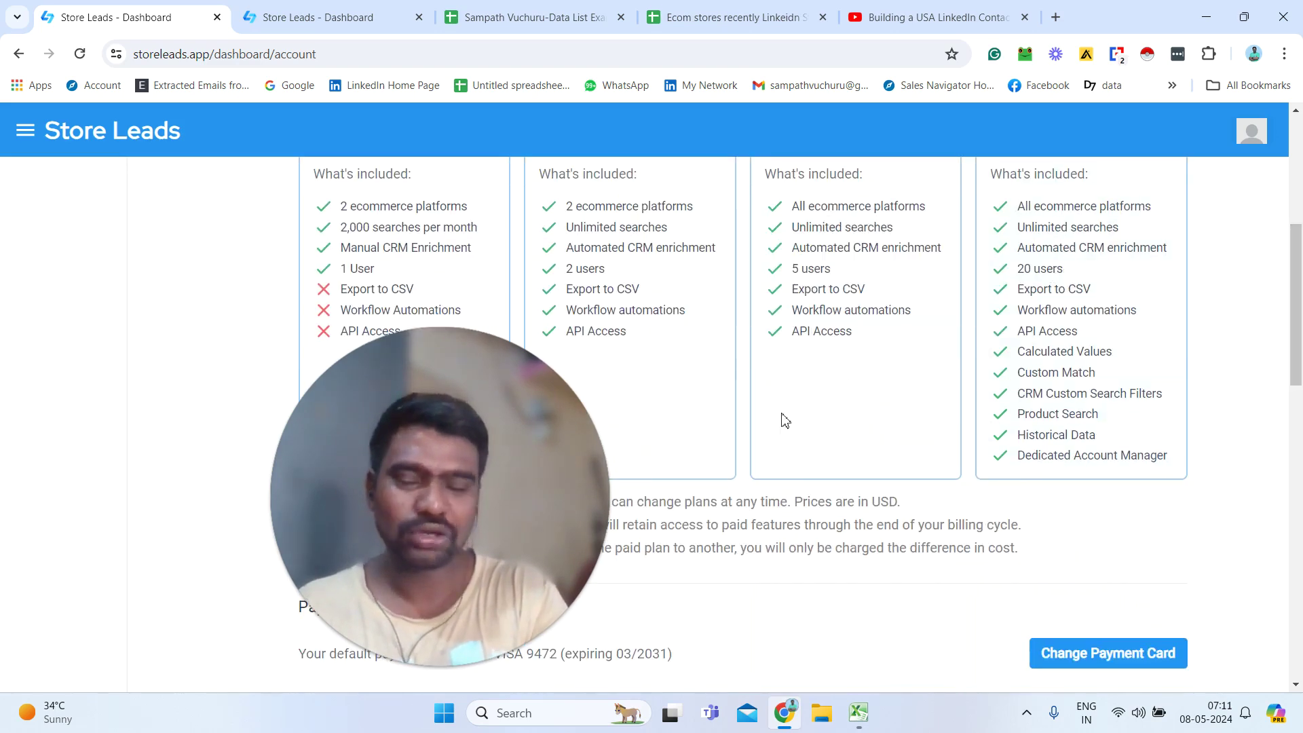
drag(504, 481, 1095, 421)
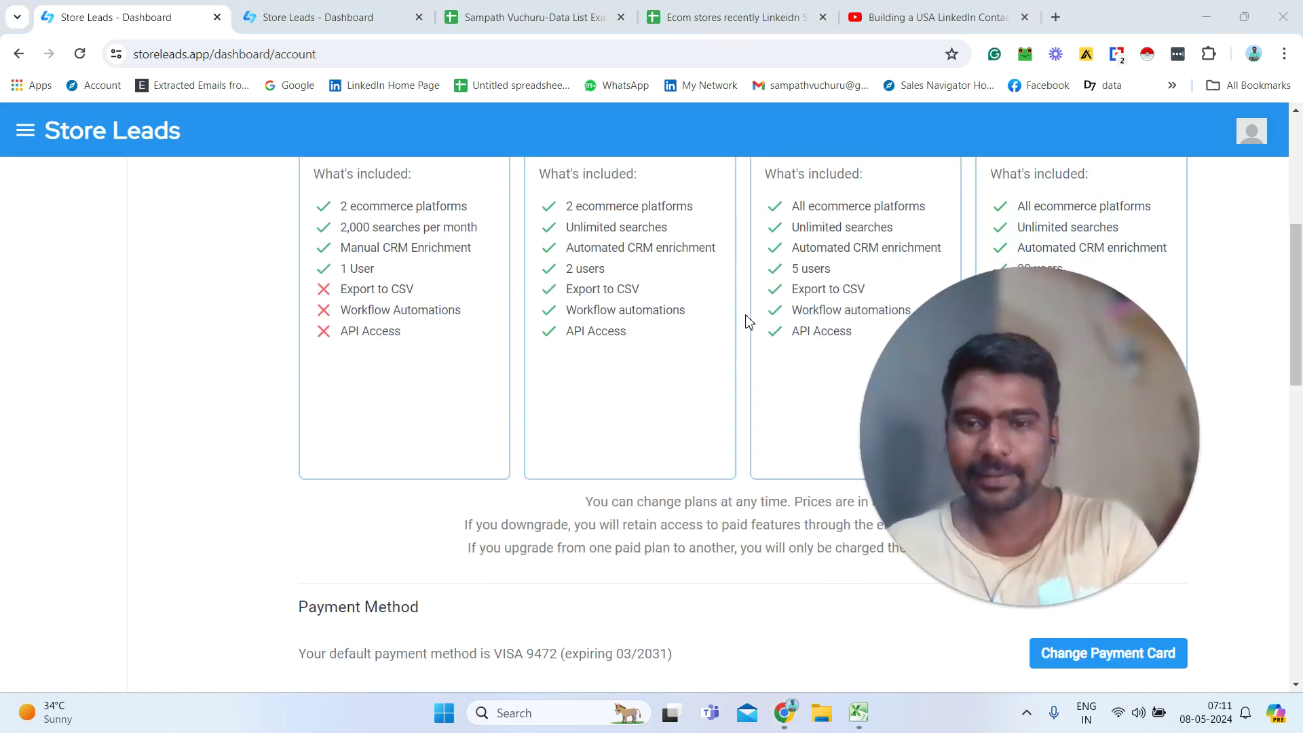
click(313, 17)
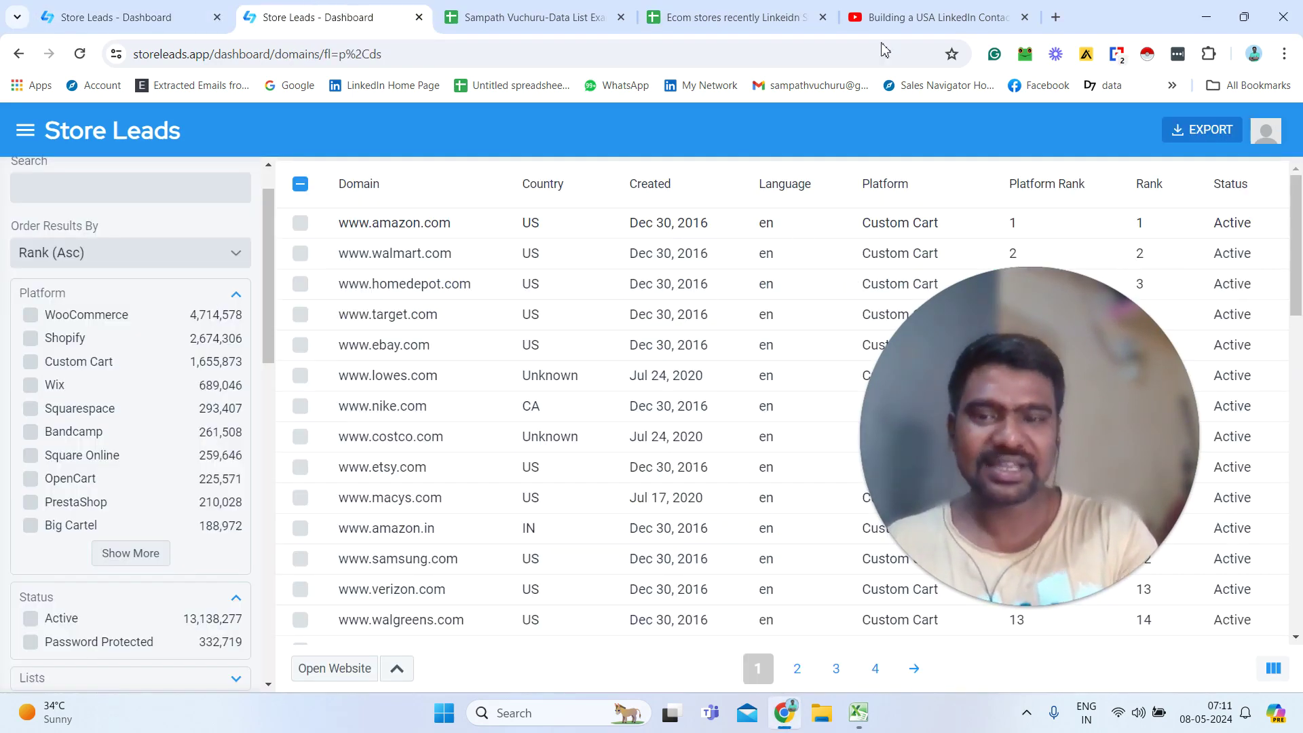
mouse_move(268, 239)
mouse_down()
mouse_move(258, 165)
mouse_move(280, 474)
mouse_move(256, 662)
mouse_move(263, 249)
mouse_up()
scroll(264, 249, up, 7)
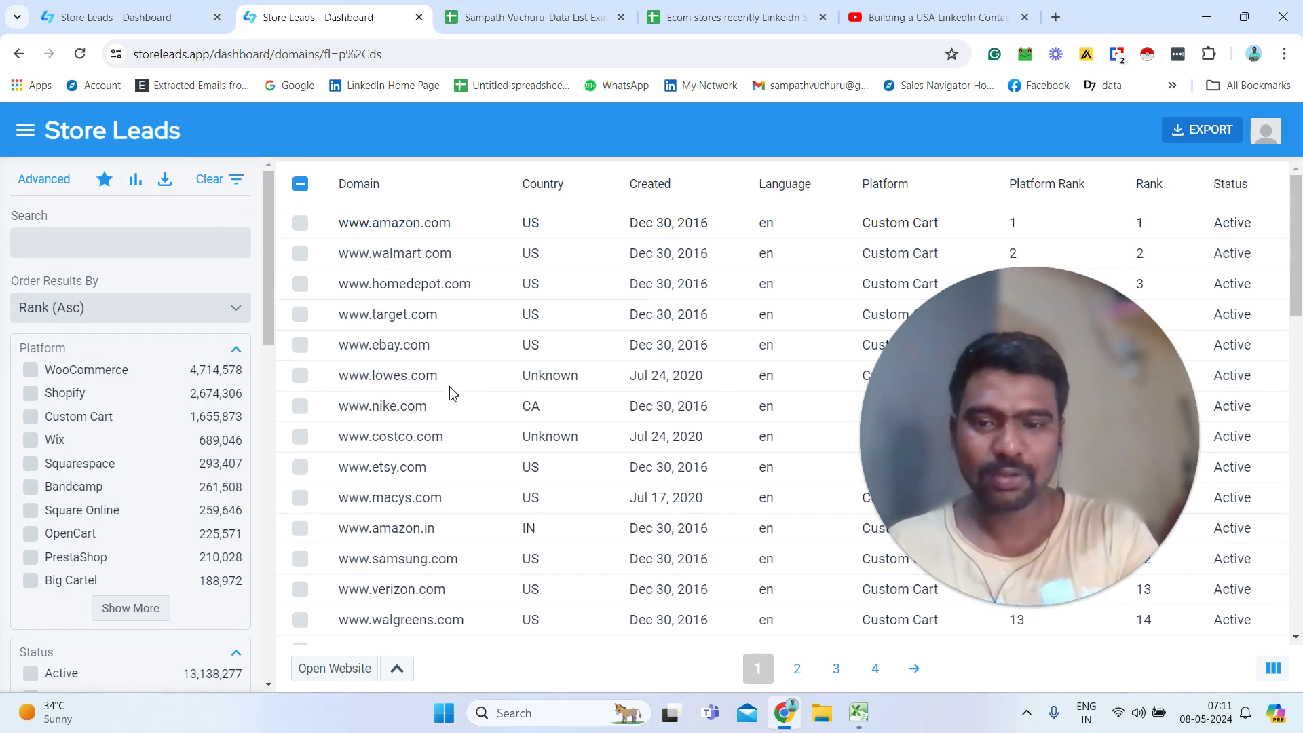
click(345, 416)
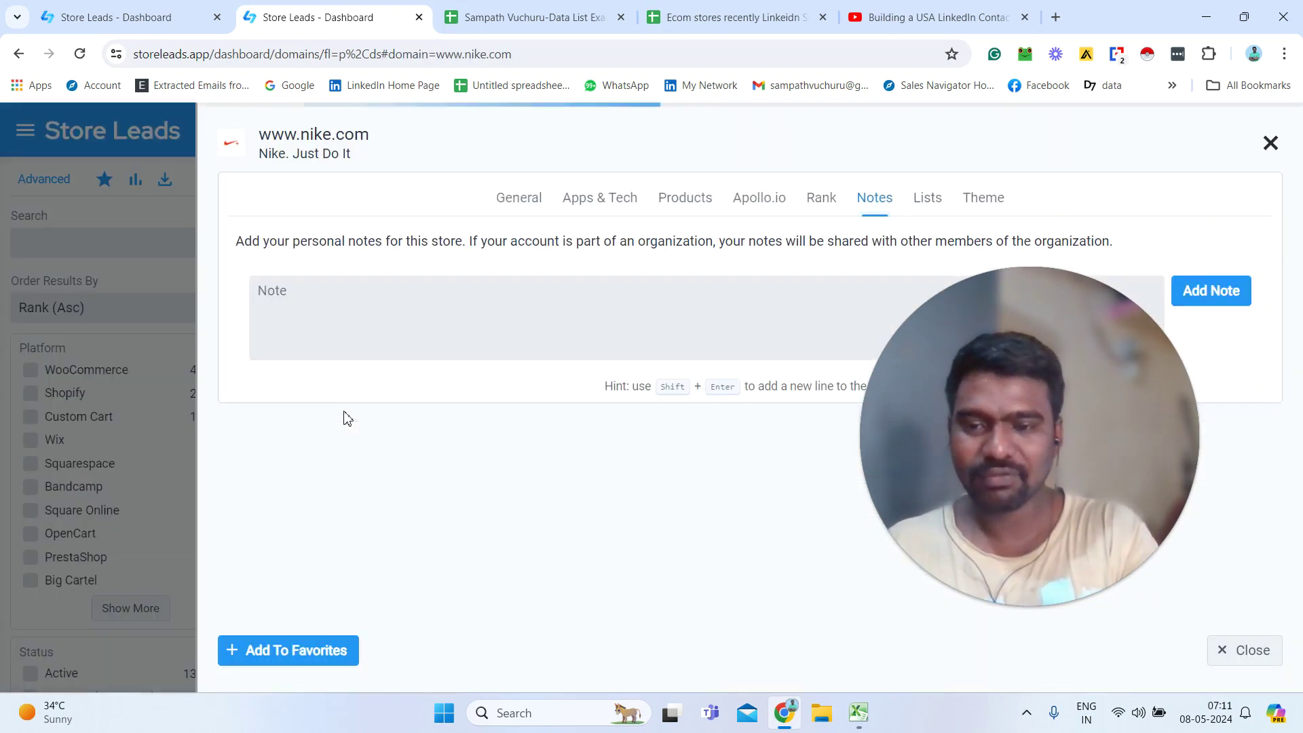
click(536, 199)
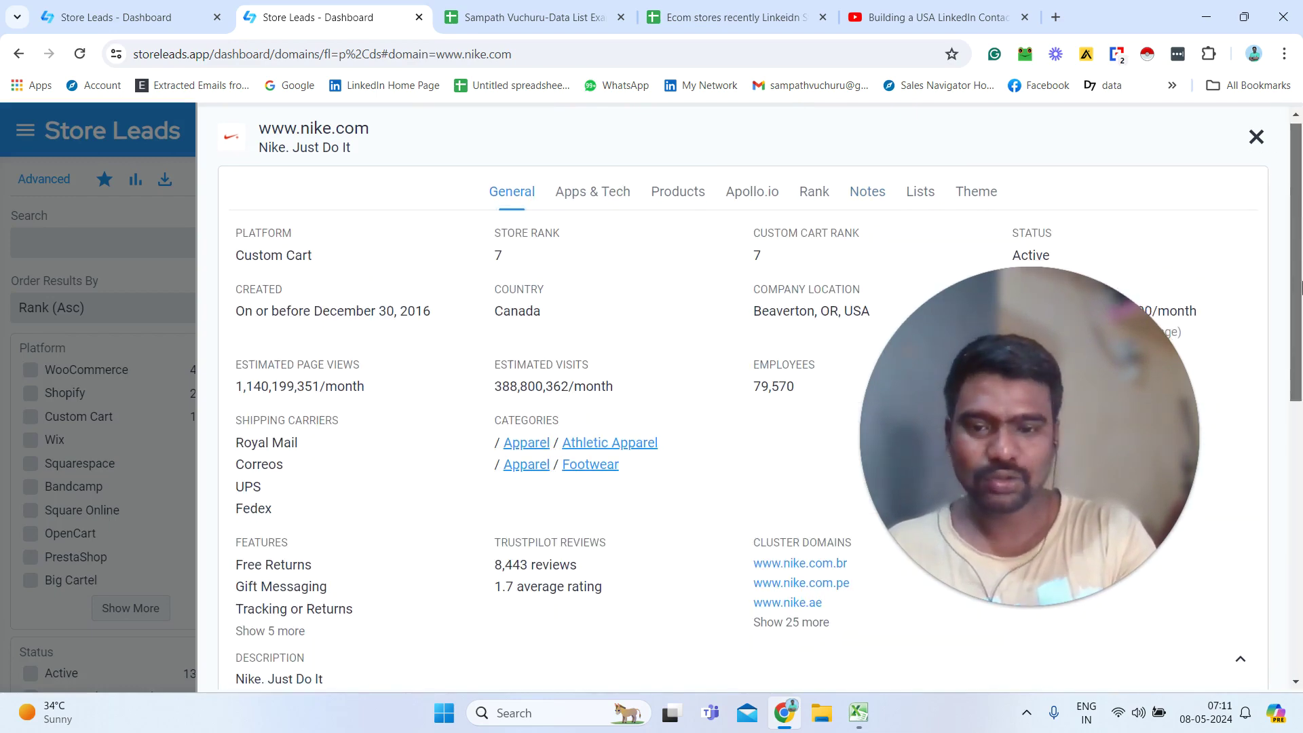
scroll(1140, 432, down, 6)
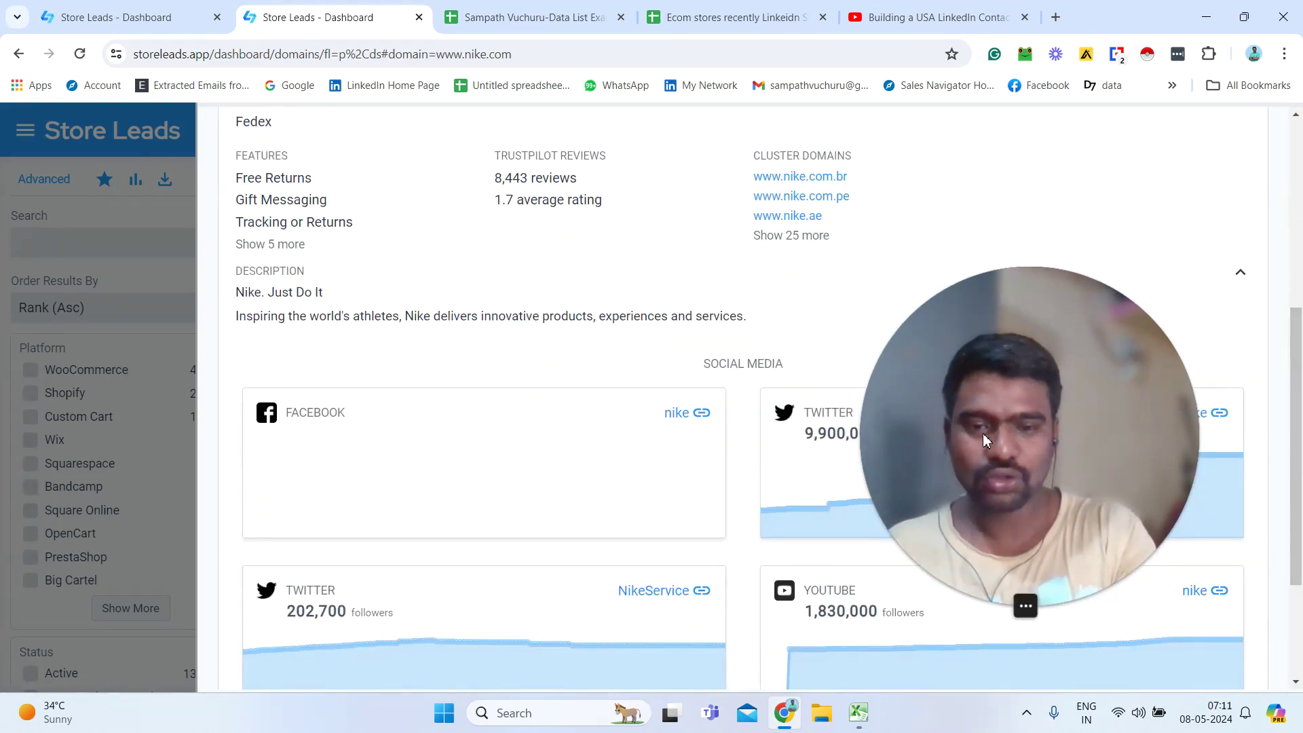
drag(1290, 454, 1290, 268)
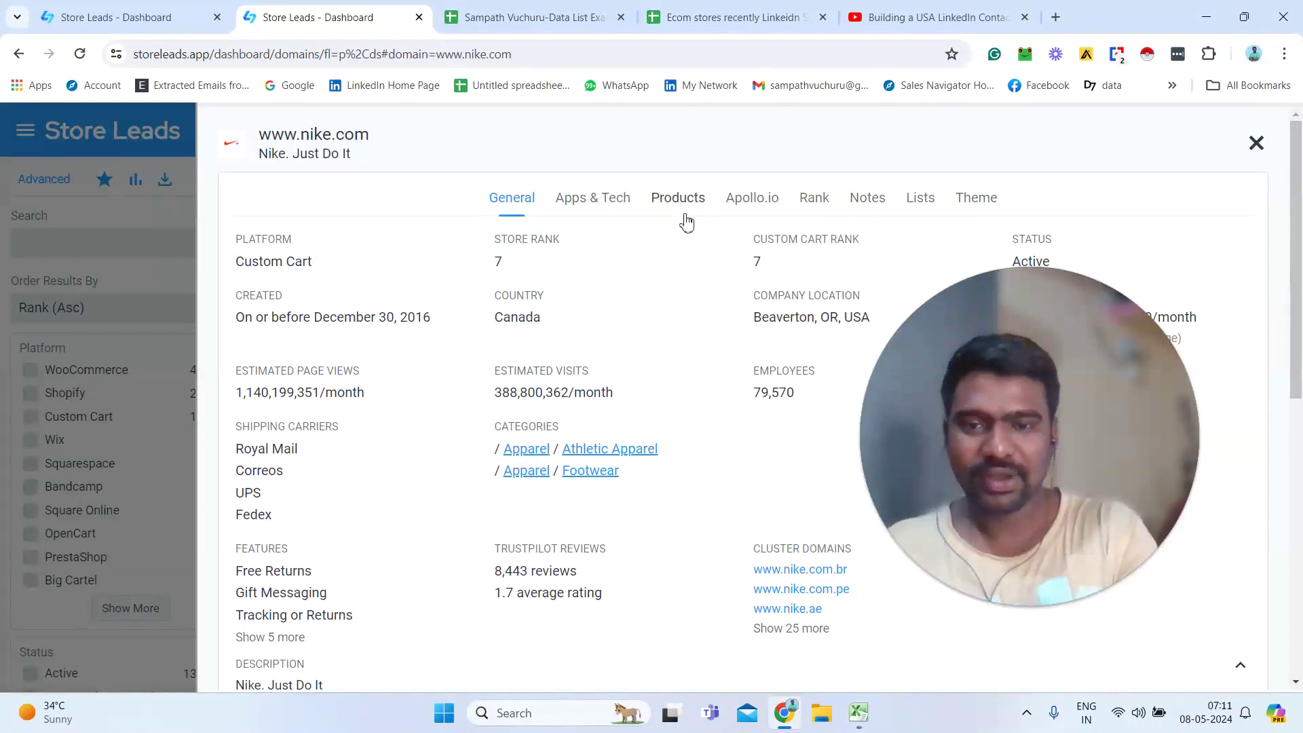
Browse nike.com's apps, product summary, rank history, notes, lists and theme, then close the details
click(618, 197)
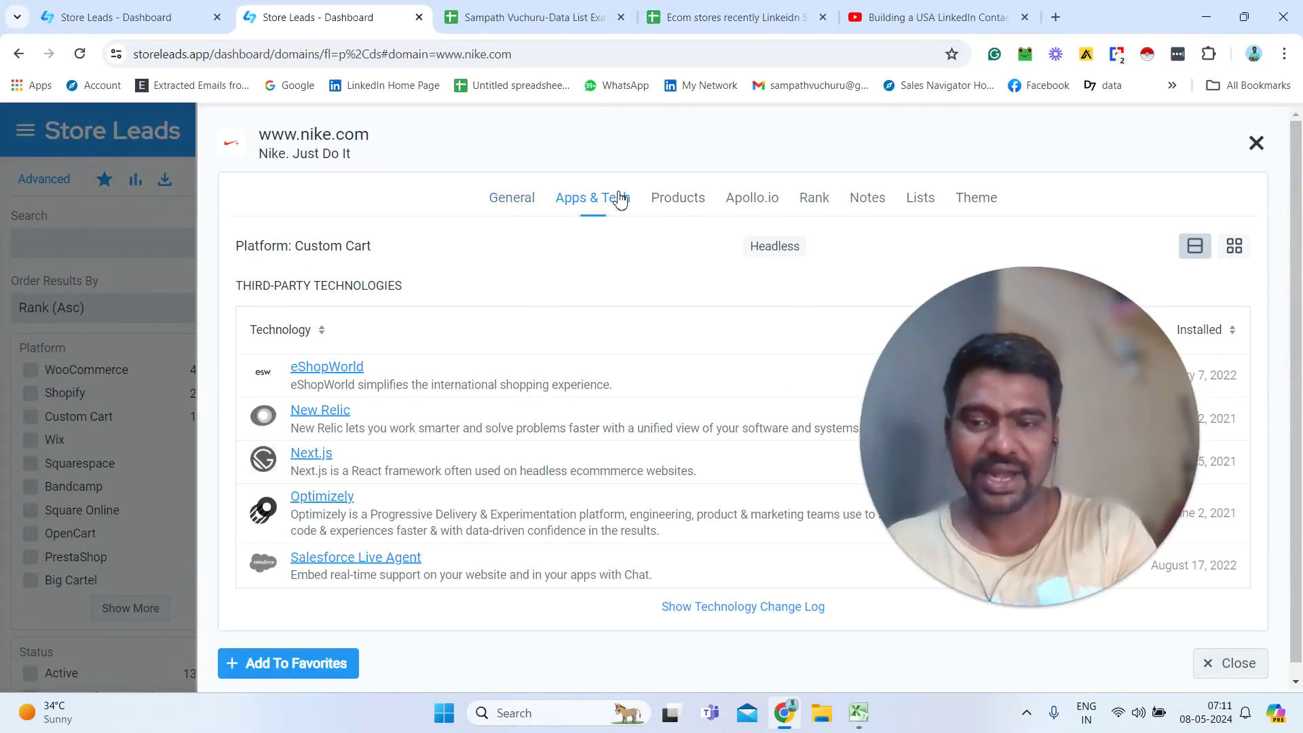
click(677, 198)
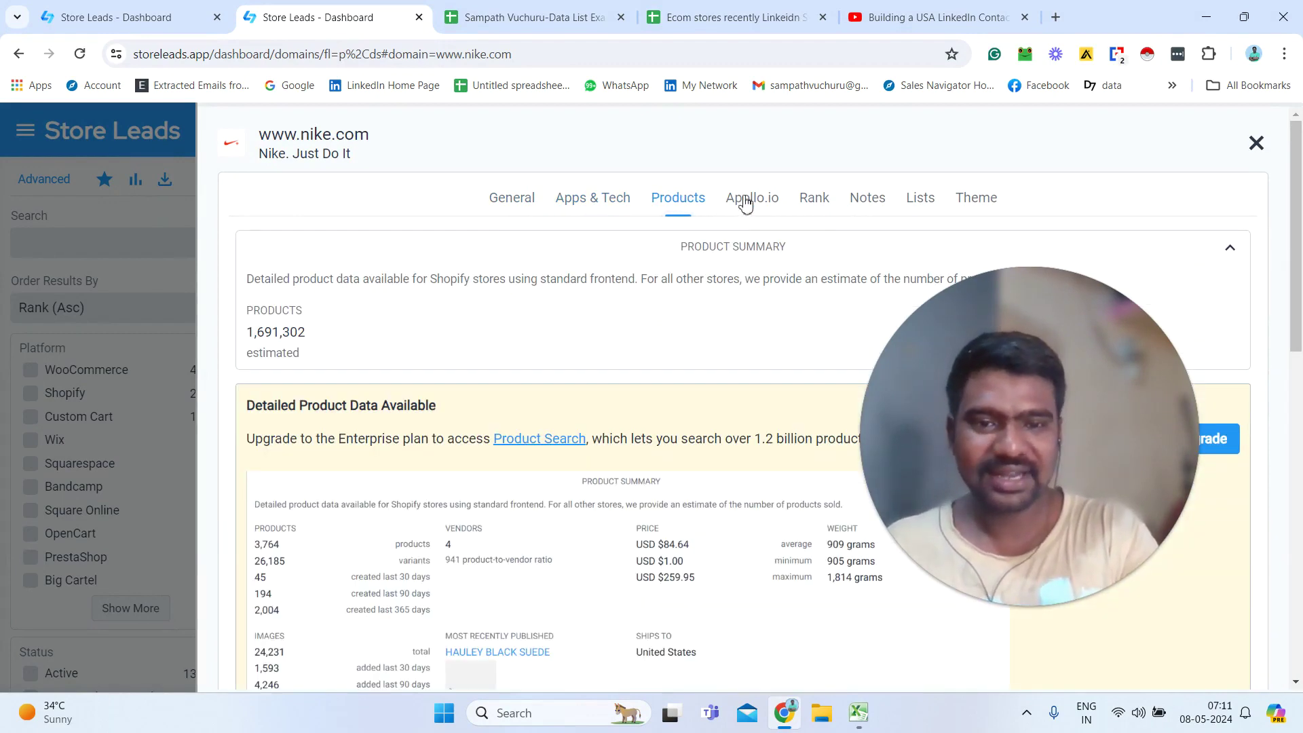
click(815, 201)
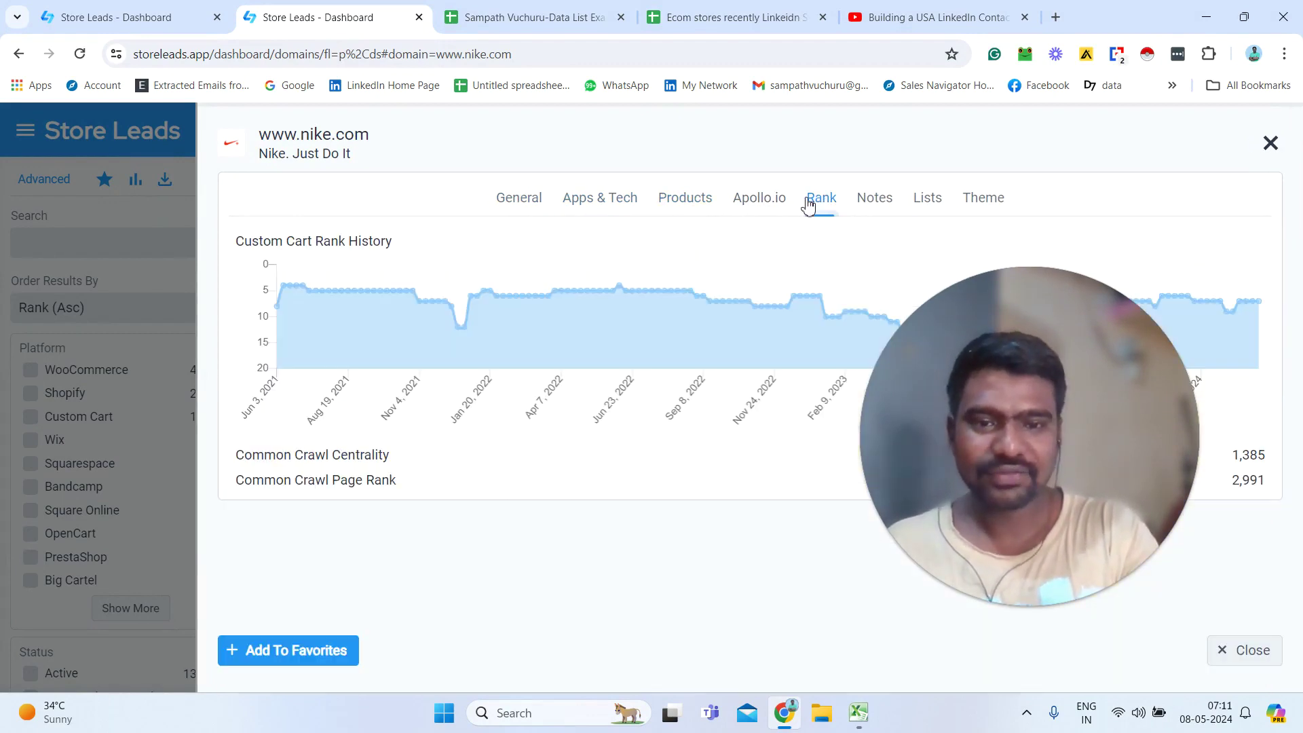
click(876, 200)
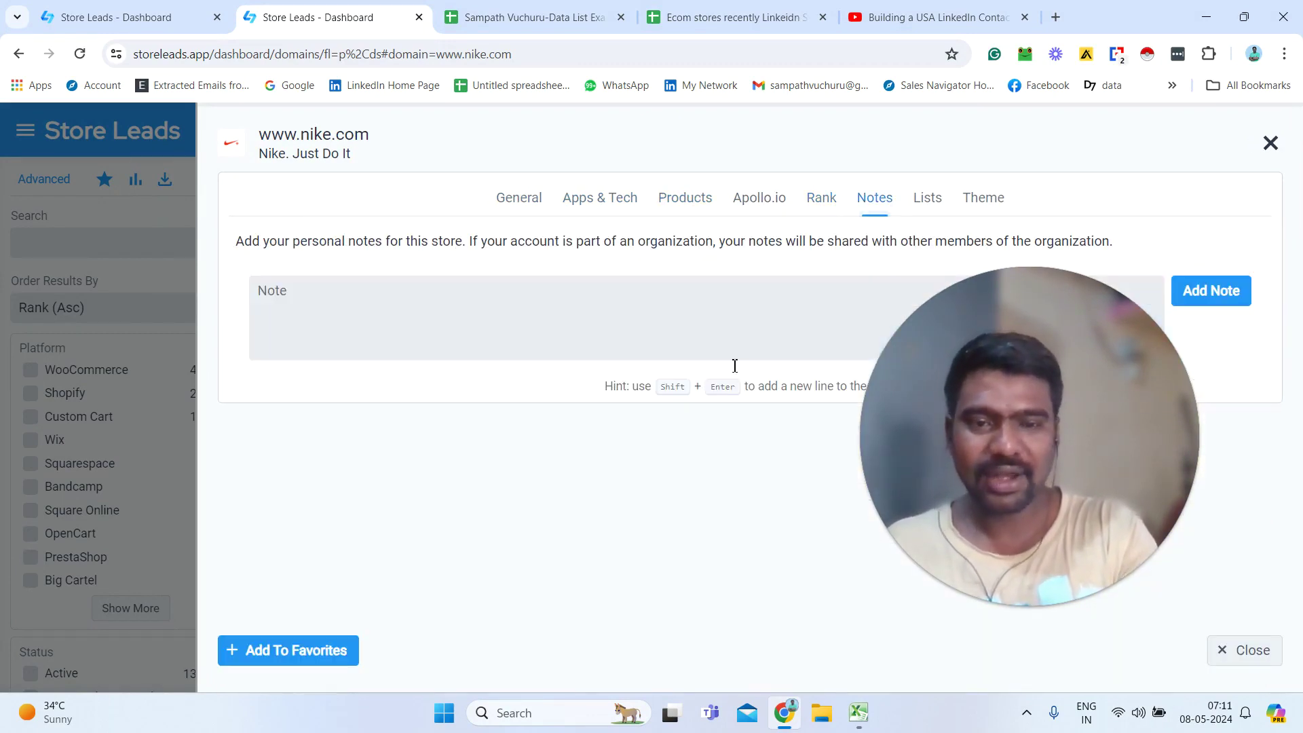
click(932, 199)
click(983, 204)
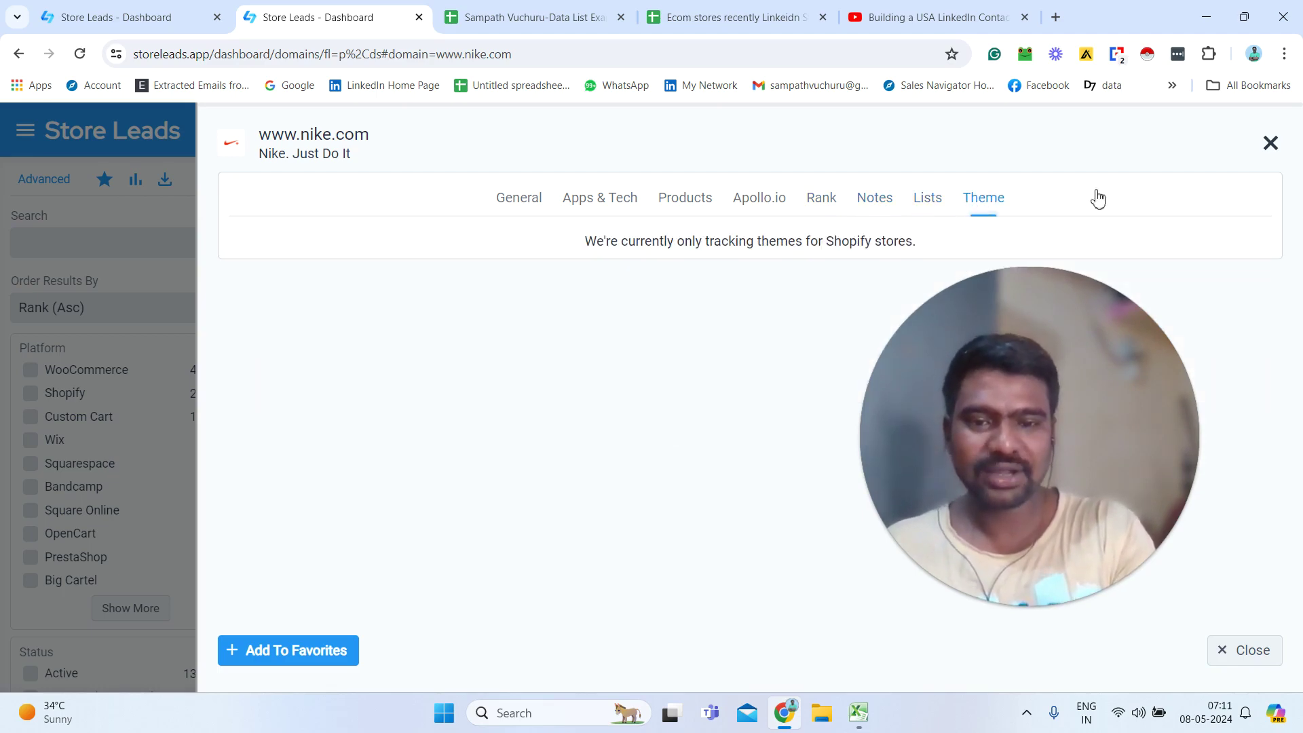
click(1271, 144)
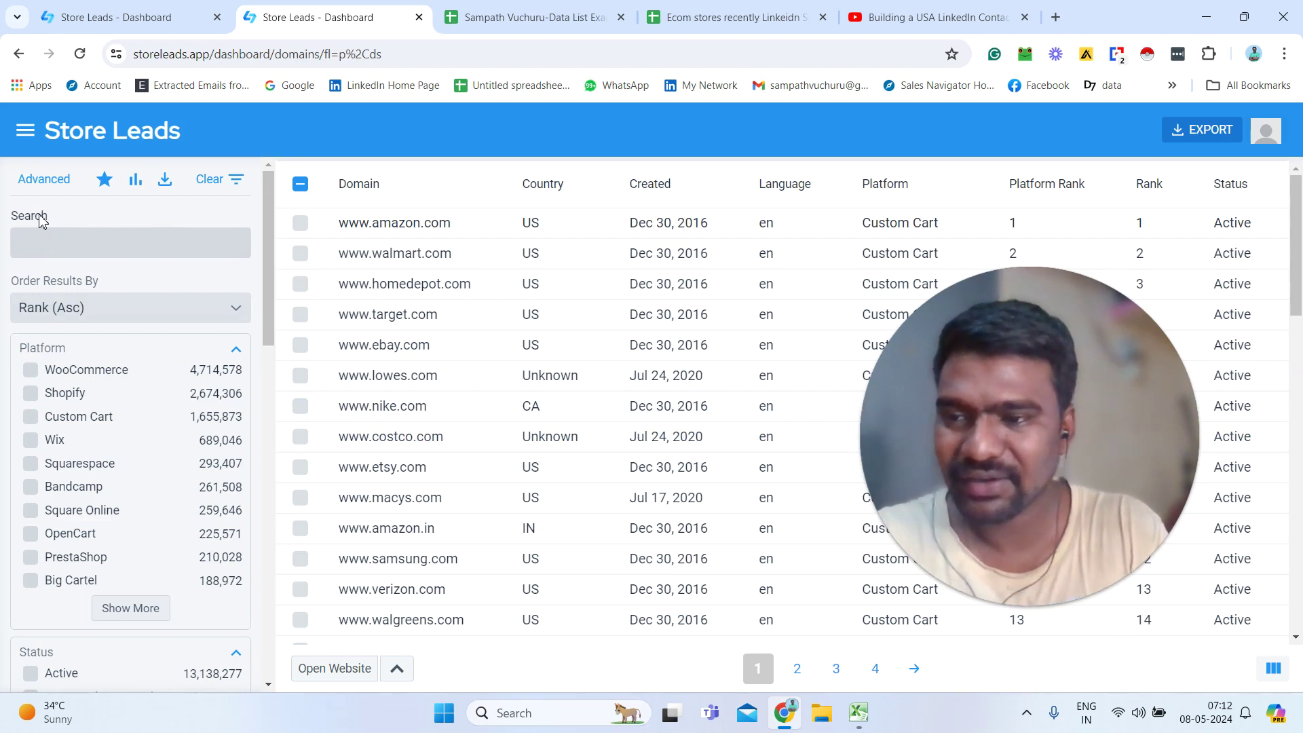
Search stores for the keyword 'toys'
click(54, 243)
text(toys)
key(BackSpace)
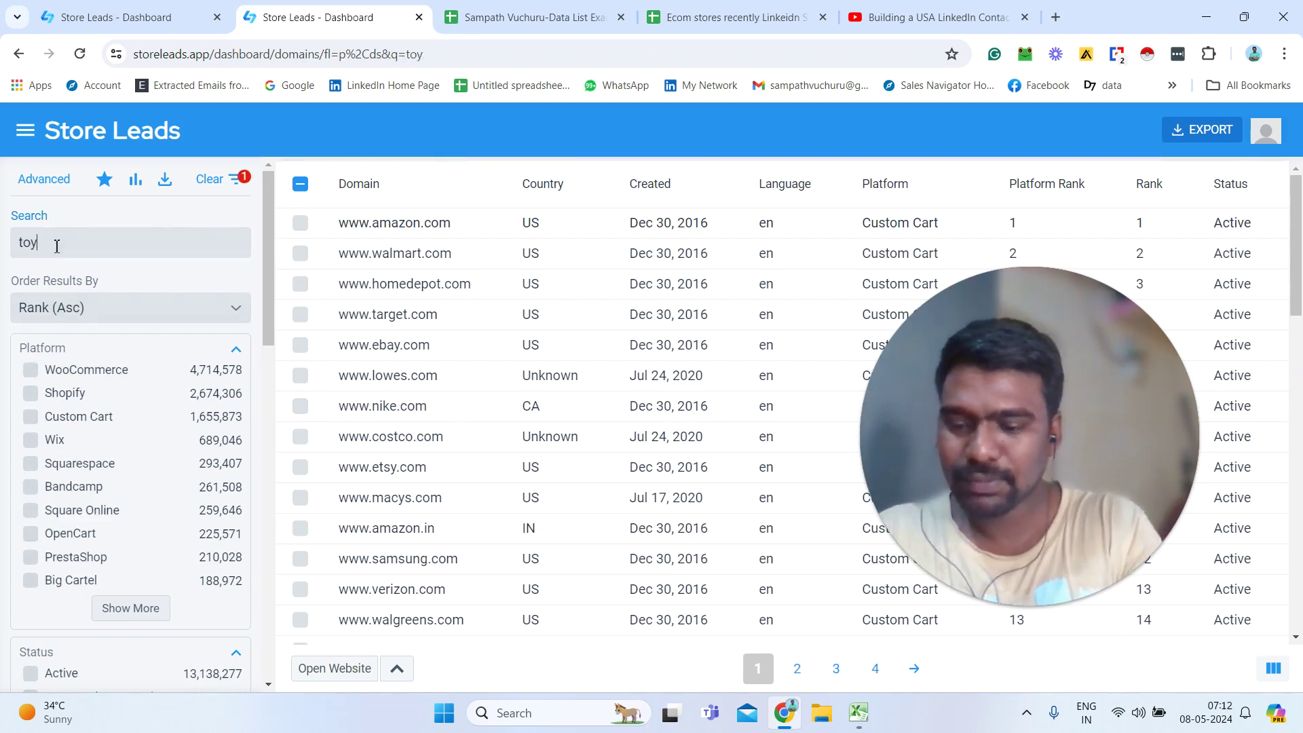
text(s)
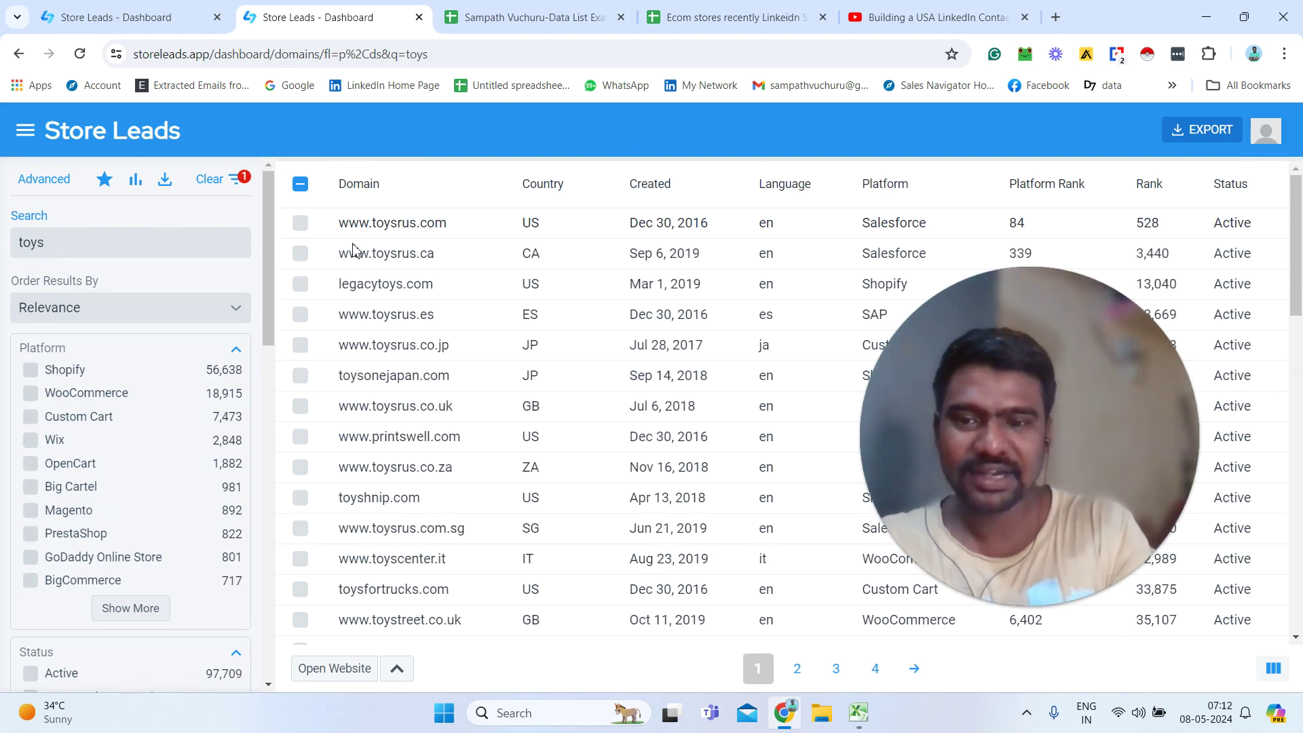
drag(268, 258, 278, 184)
Clear the 'toys' keyword and toggle the Shopify platform filter off
double_click(140, 242)
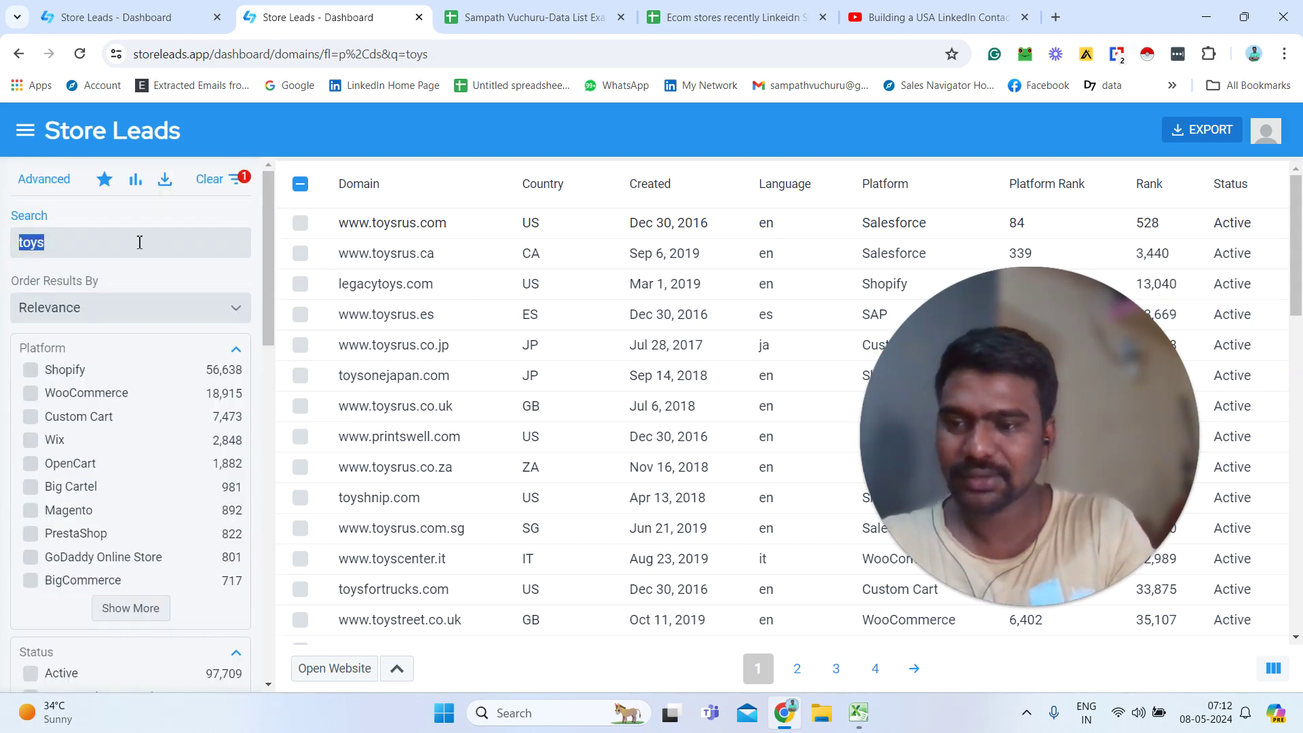
key(BackSpace)
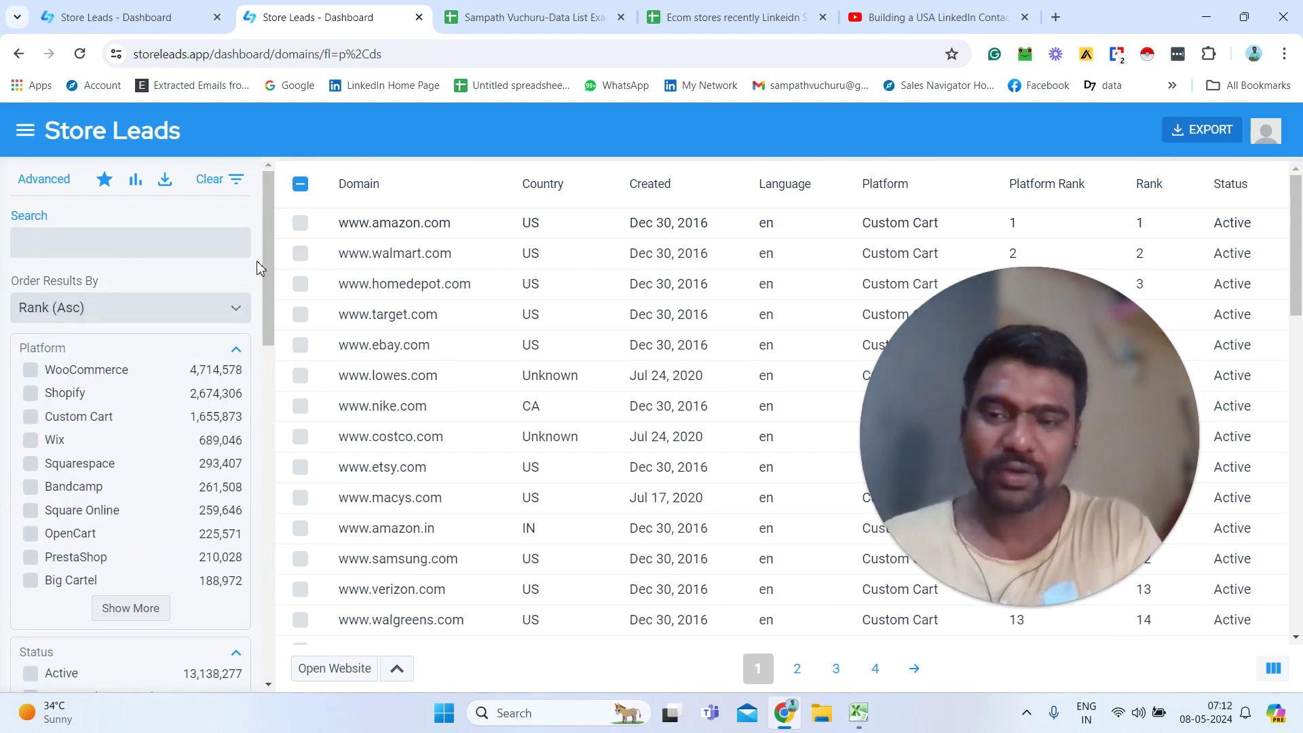
click(31, 394)
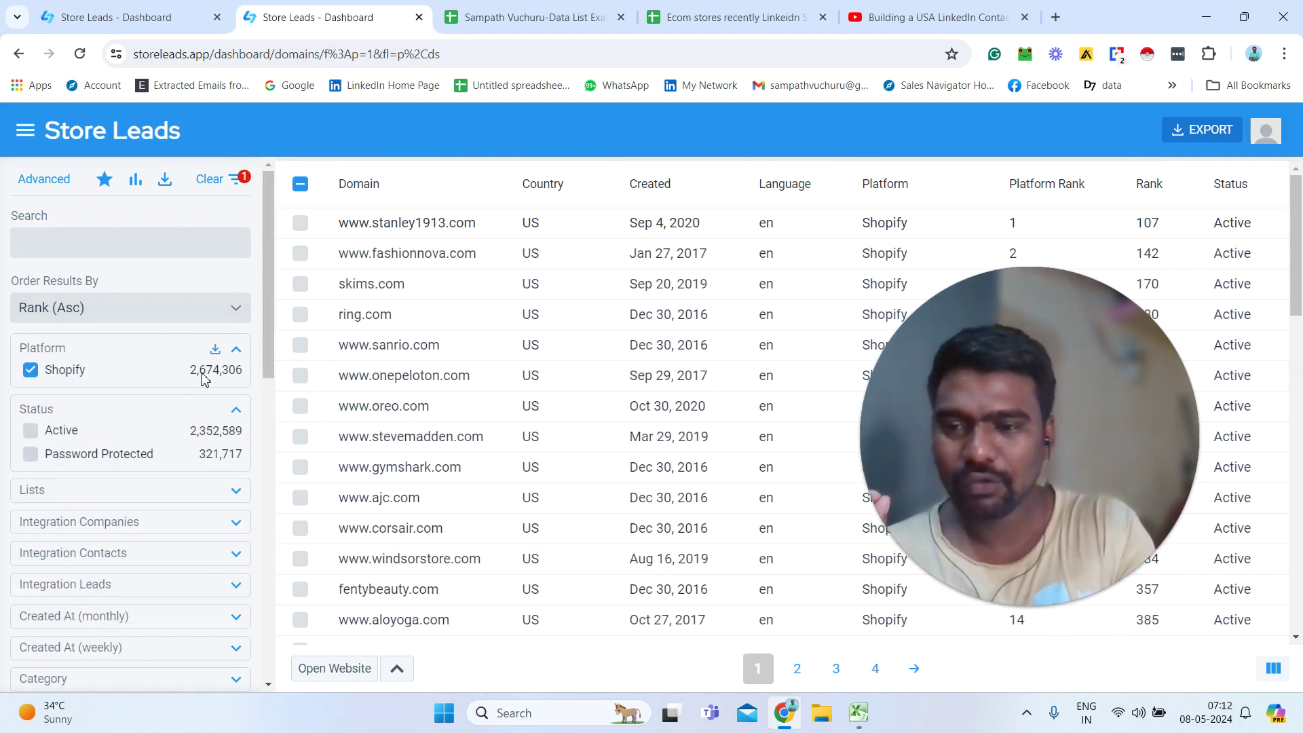
click(44, 372)
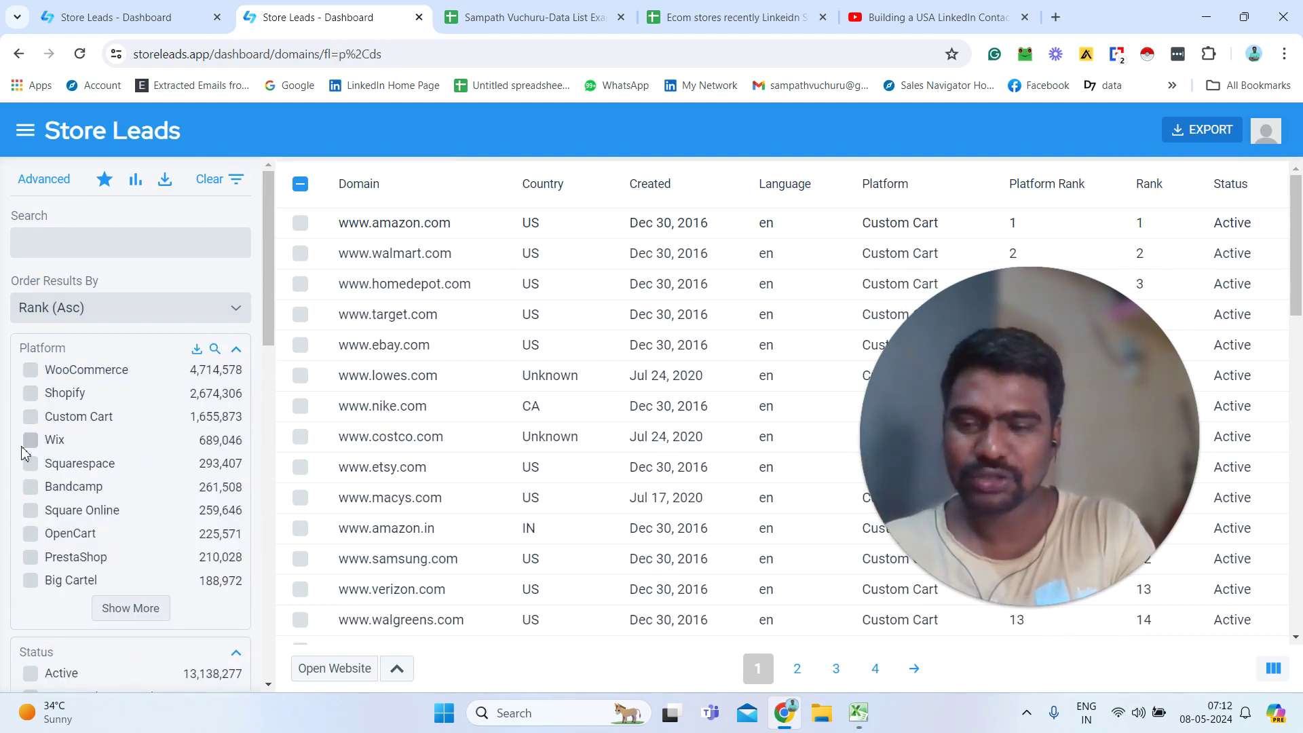
Expand Created At (monthly) and (weekly) filters, showing counts like 555,282 for 2024-03
drag(263, 271, 270, 366)
scroll(269, 377, down, 2)
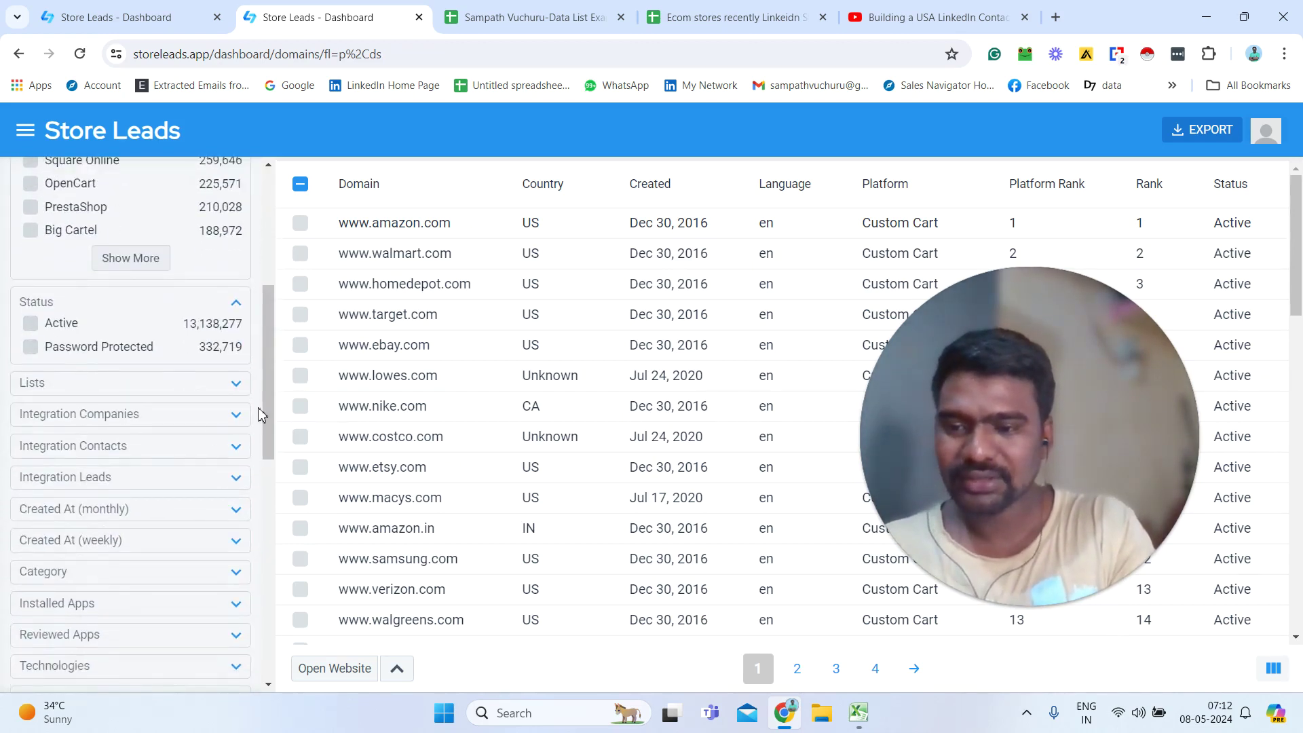
scroll(265, 455, down, 7)
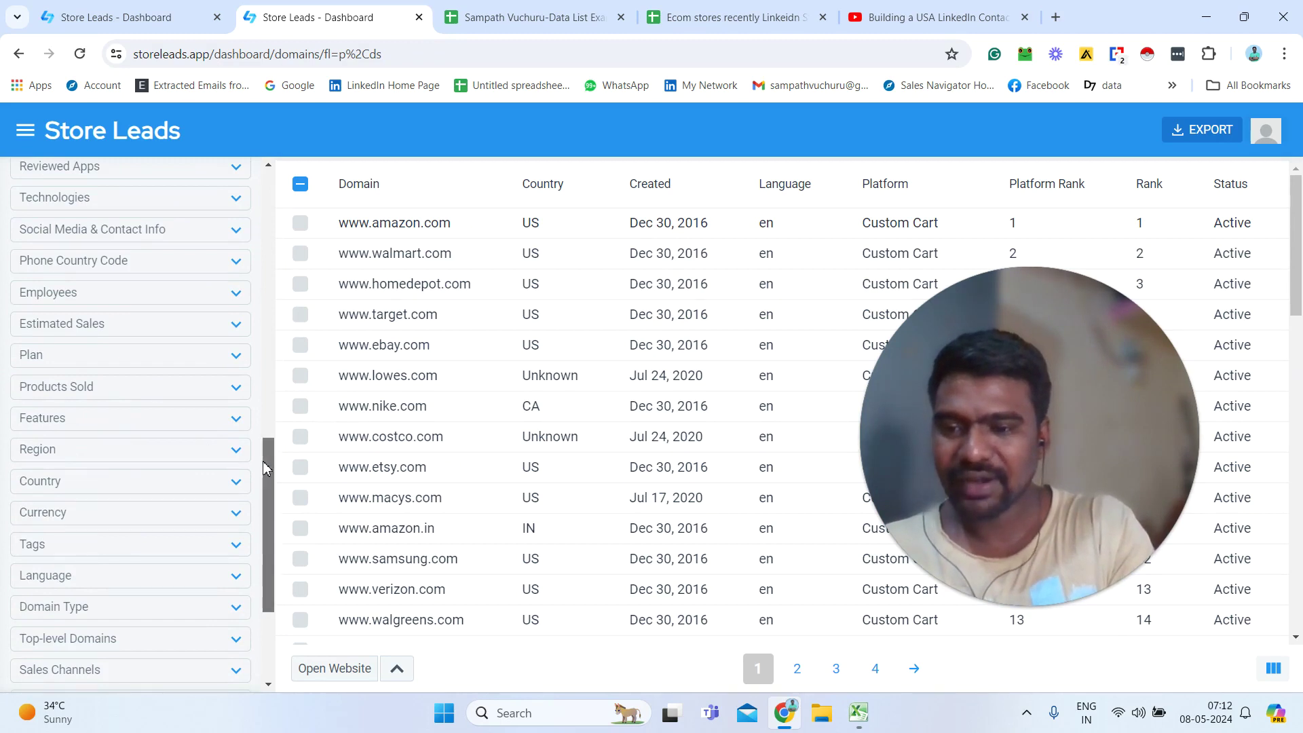
scroll(267, 421, up, 3)
scroll(265, 397, up, 1)
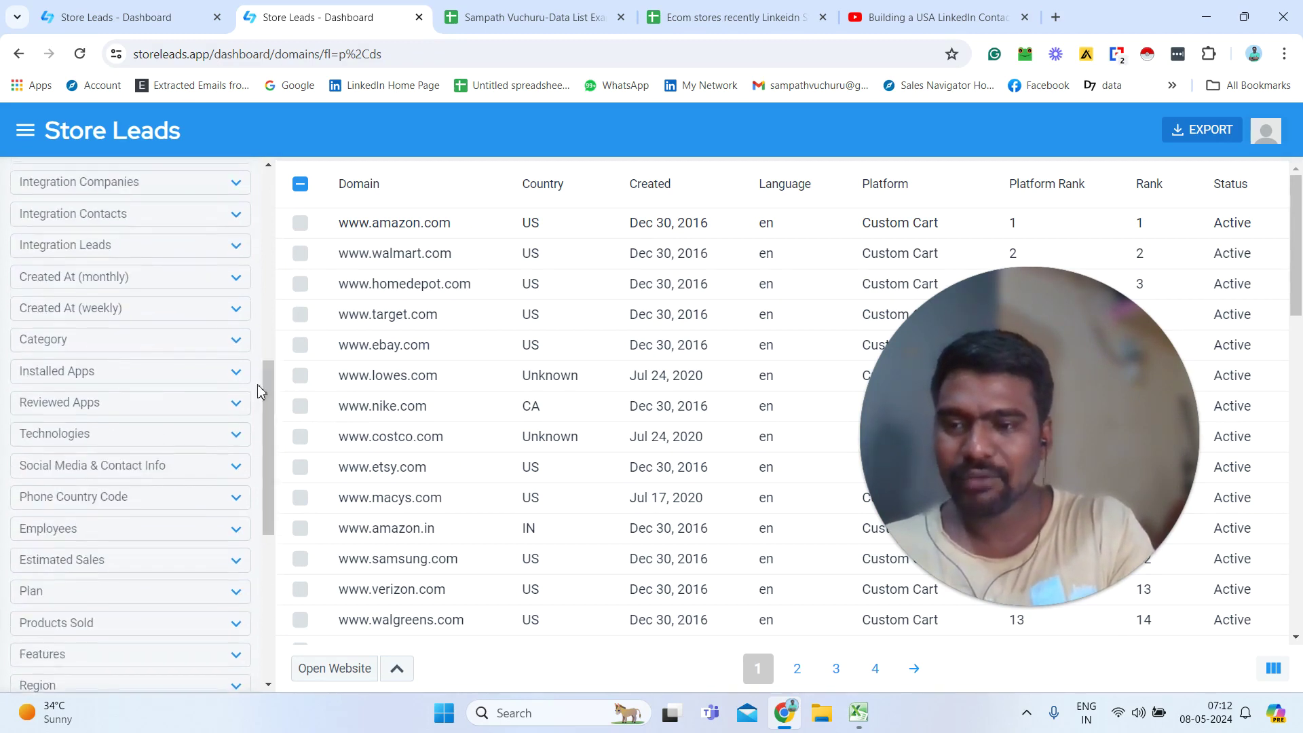
click(236, 279)
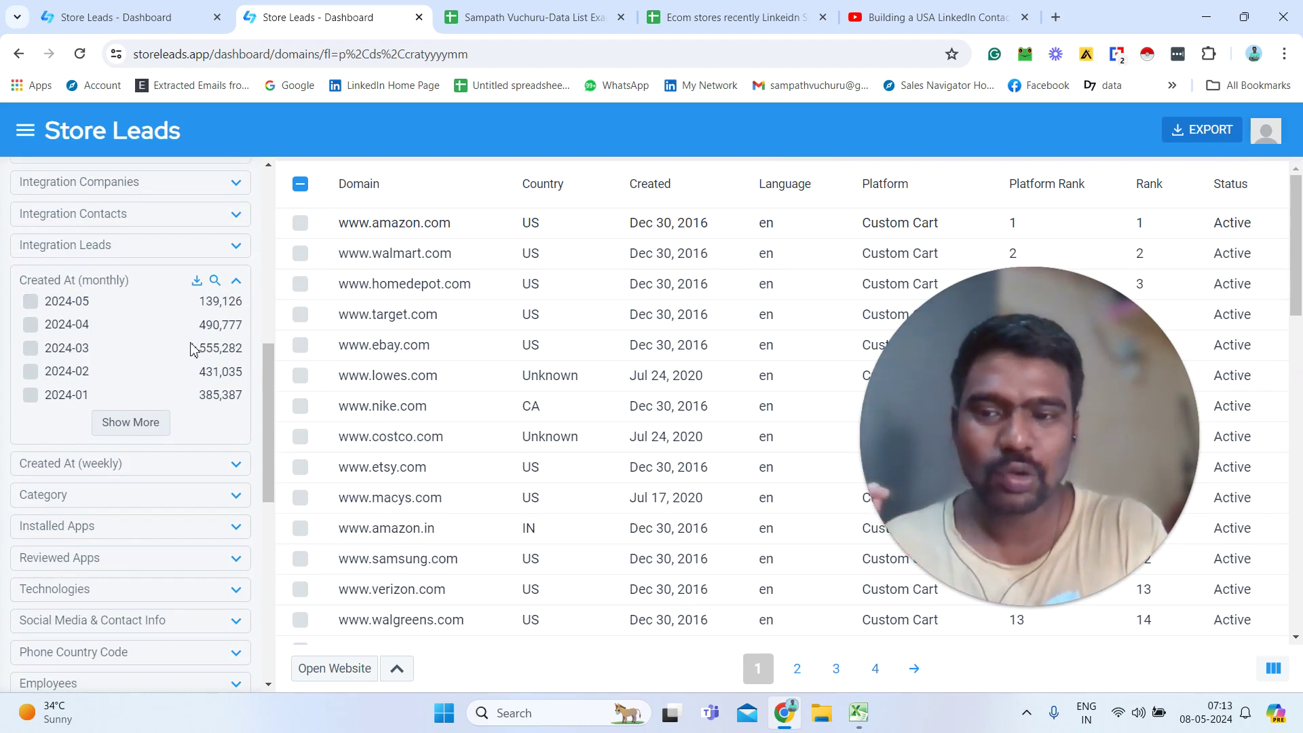
click(235, 467)
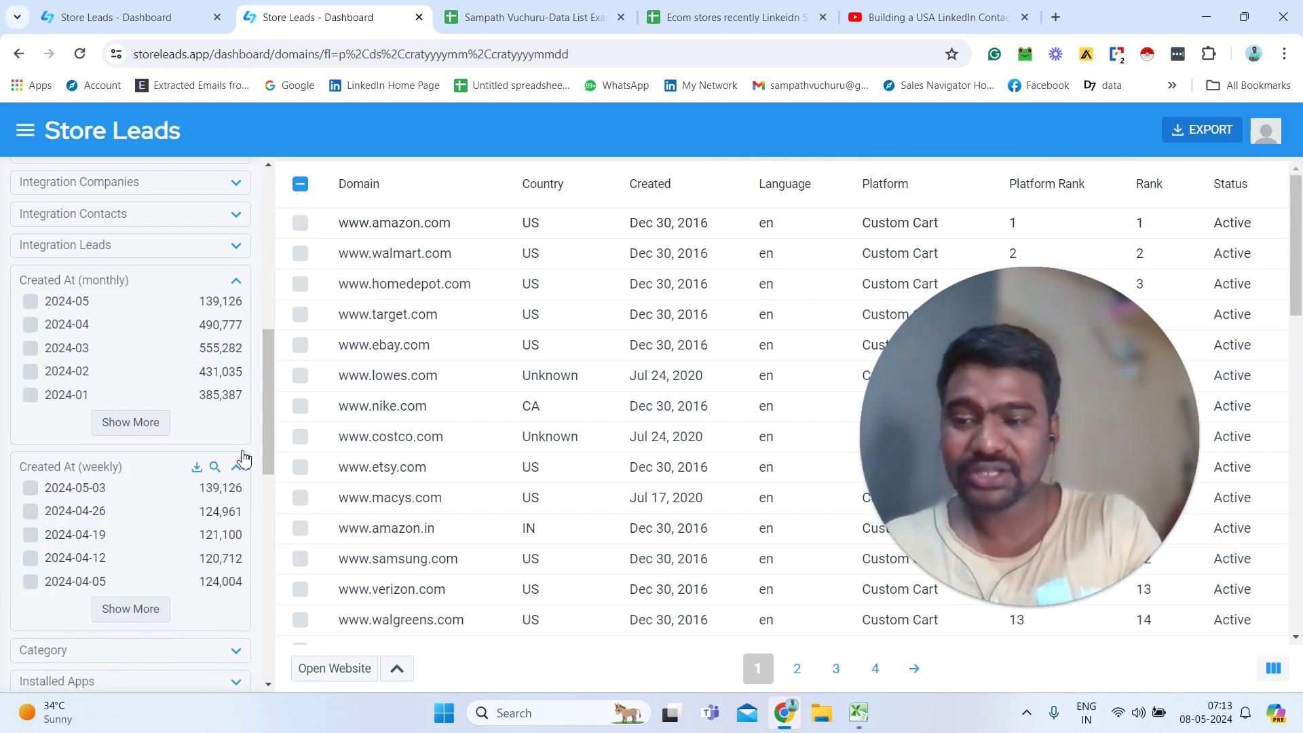
drag(267, 410, 262, 443)
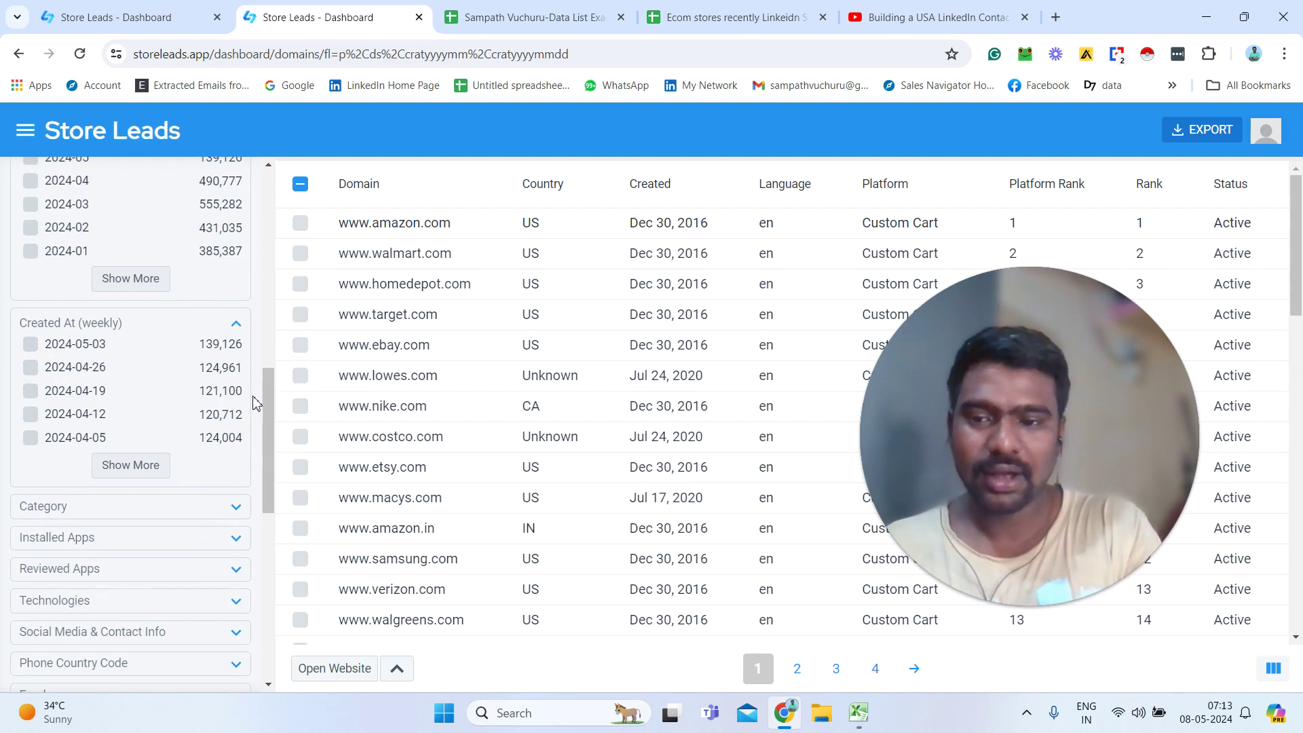
scroll(258, 407, down, 3)
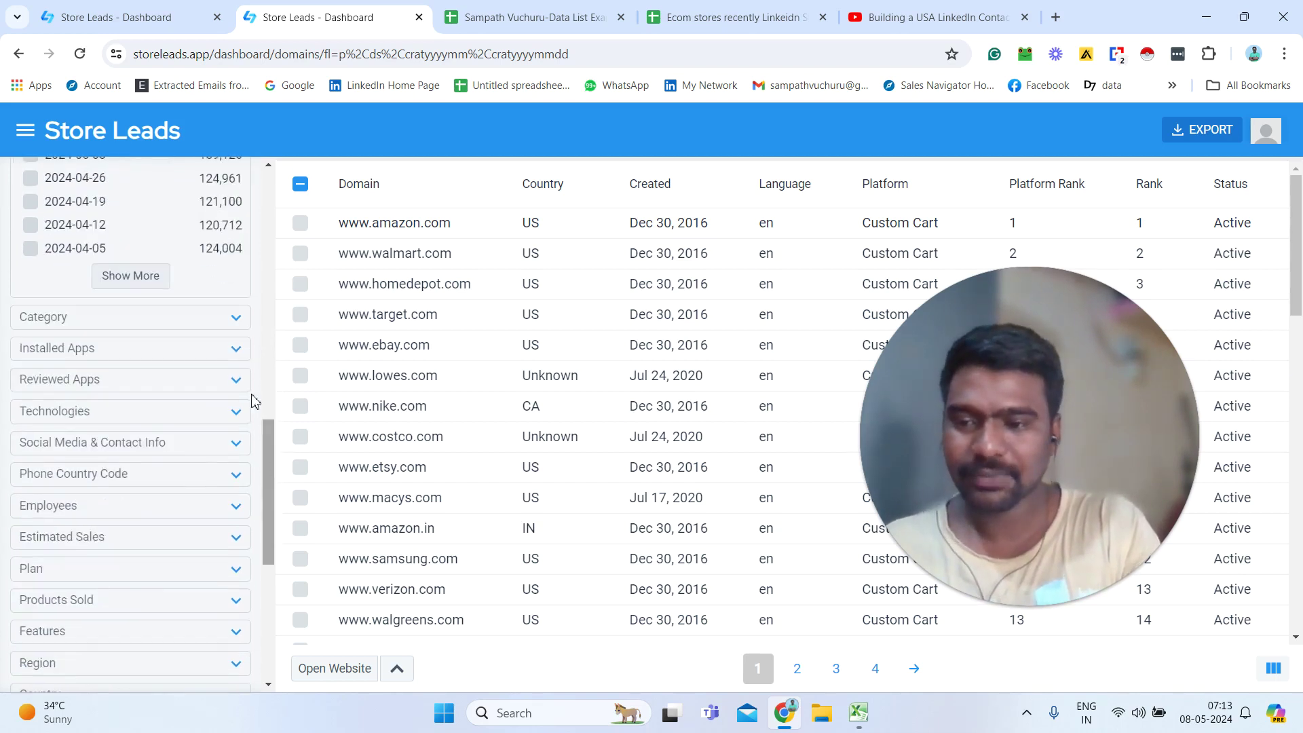
Expand the full Category list, then apply and remove the Apparel filter
click(231, 314)
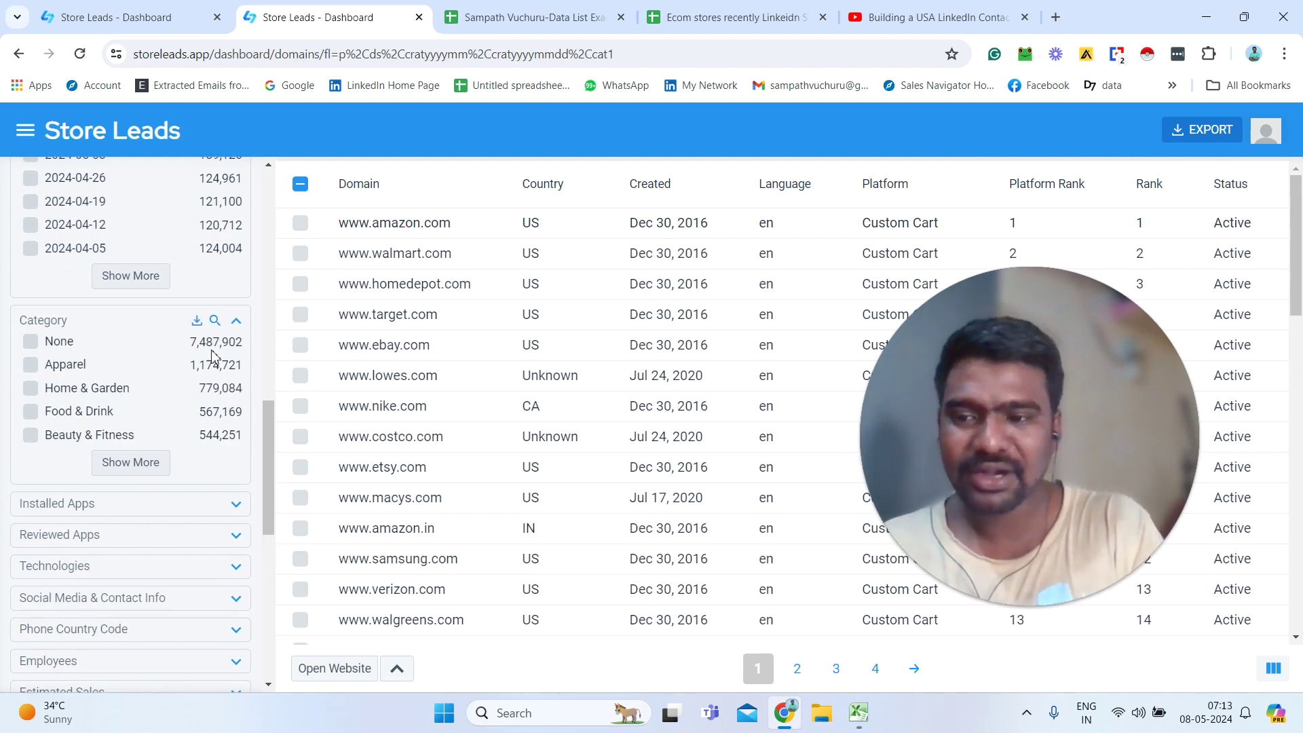
click(161, 462)
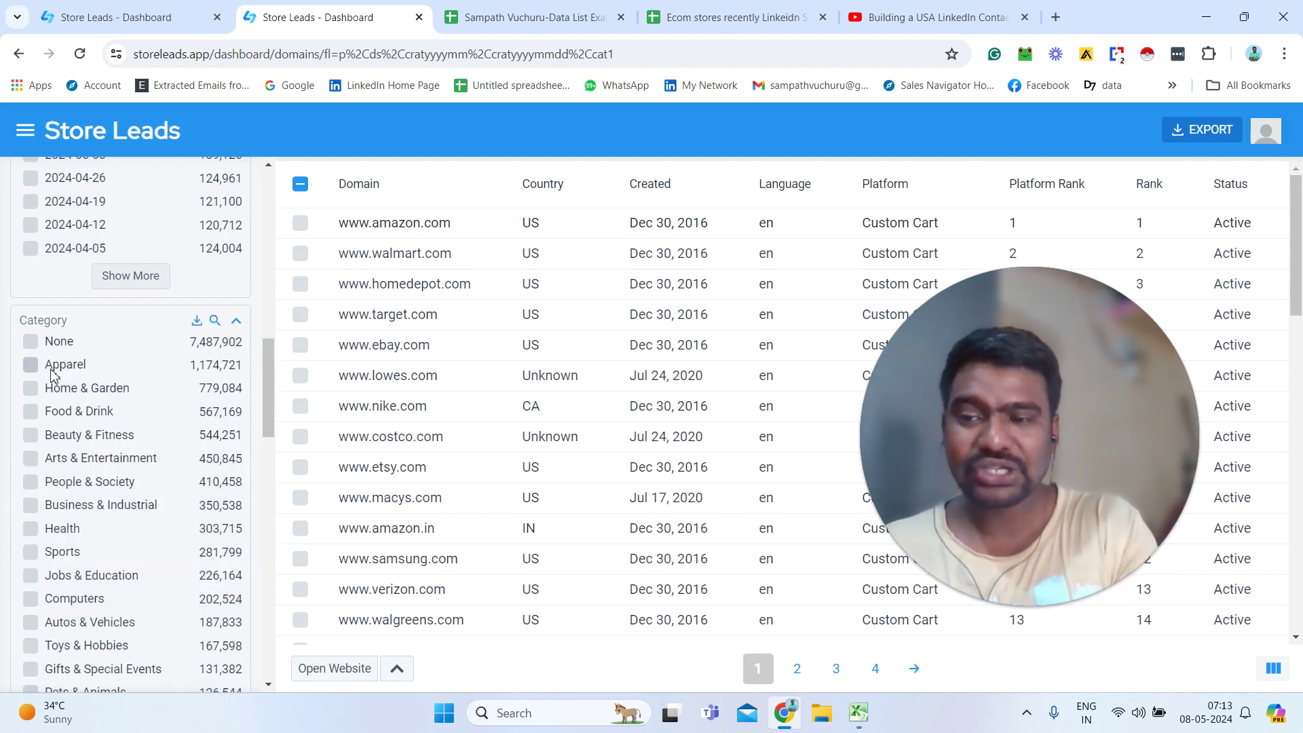
click(30, 366)
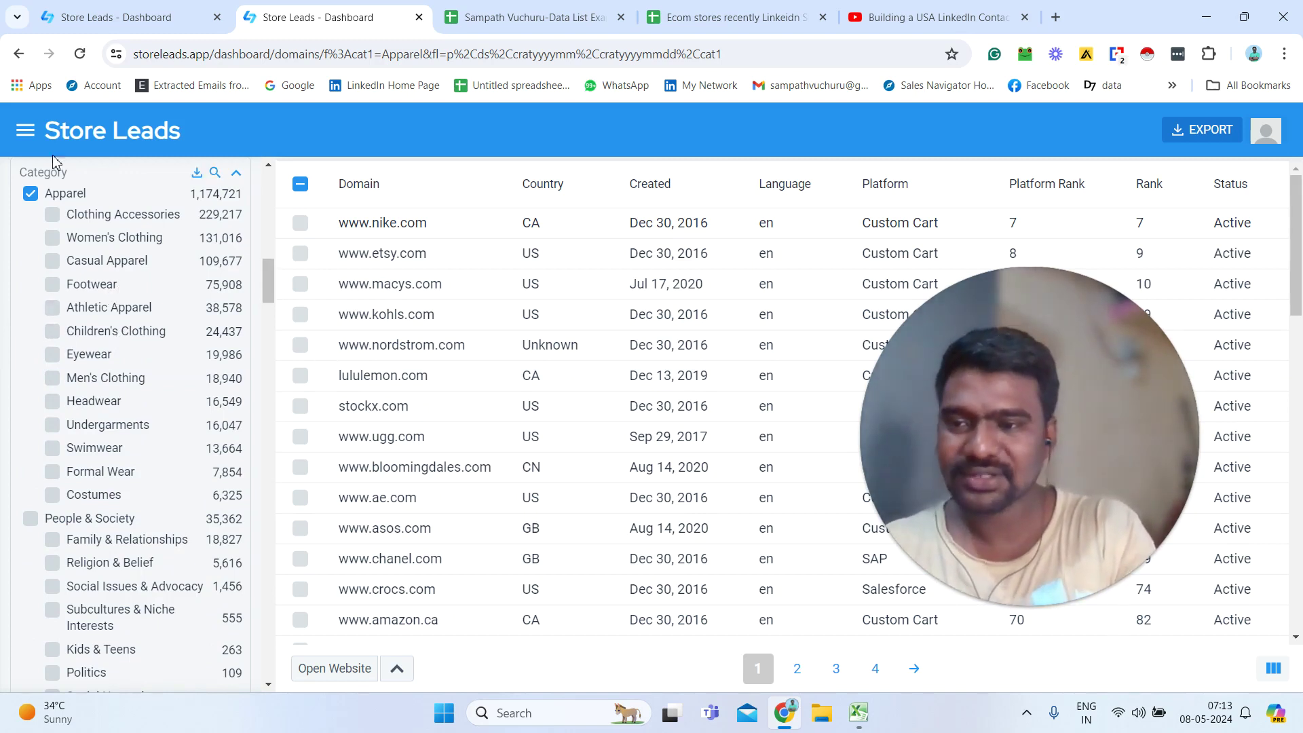
click(30, 195)
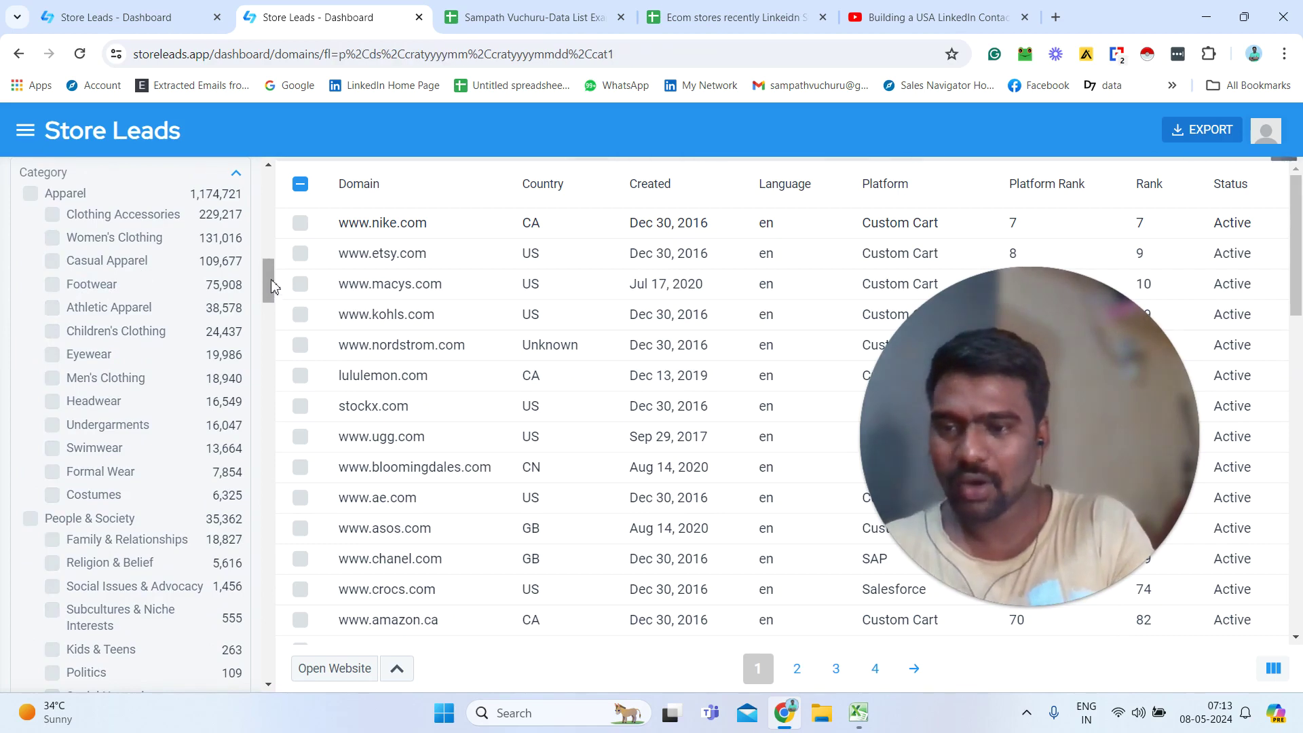
Expand the Installed Apps filter, led by Product Reviews at 524,528 stores
scroll(271, 279, down, 5)
scroll(279, 340, down, 1)
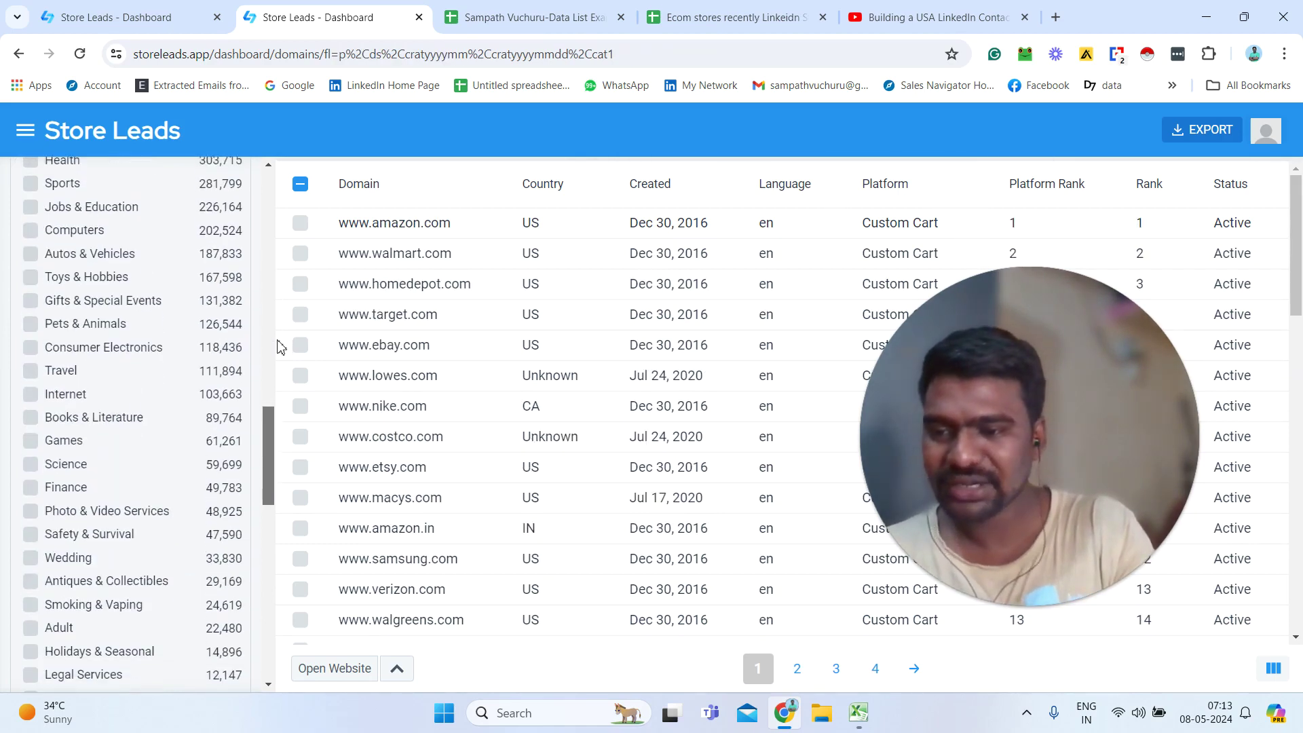
scroll(282, 372, down, 4)
scroll(284, 380, down, 4)
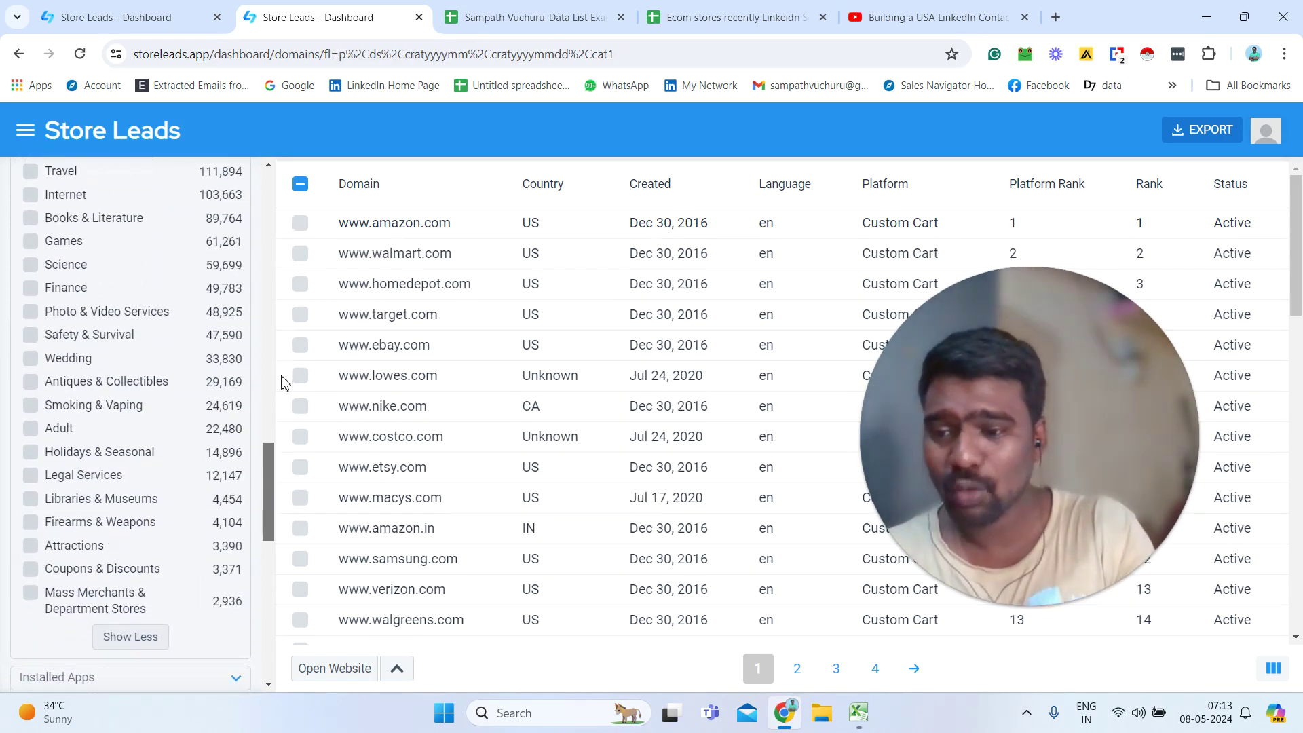
scroll(285, 405, down, 1)
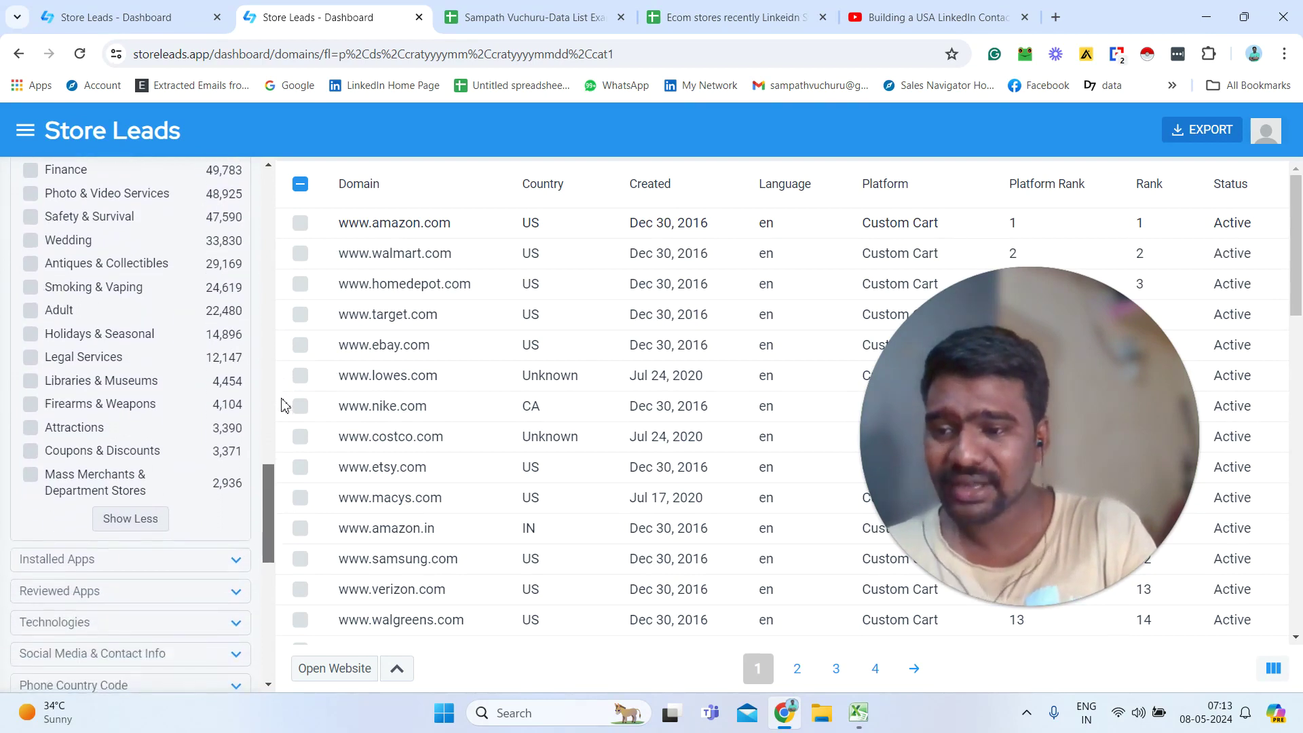
scroll(282, 405, down, 1)
scroll(282, 405, up, 1)
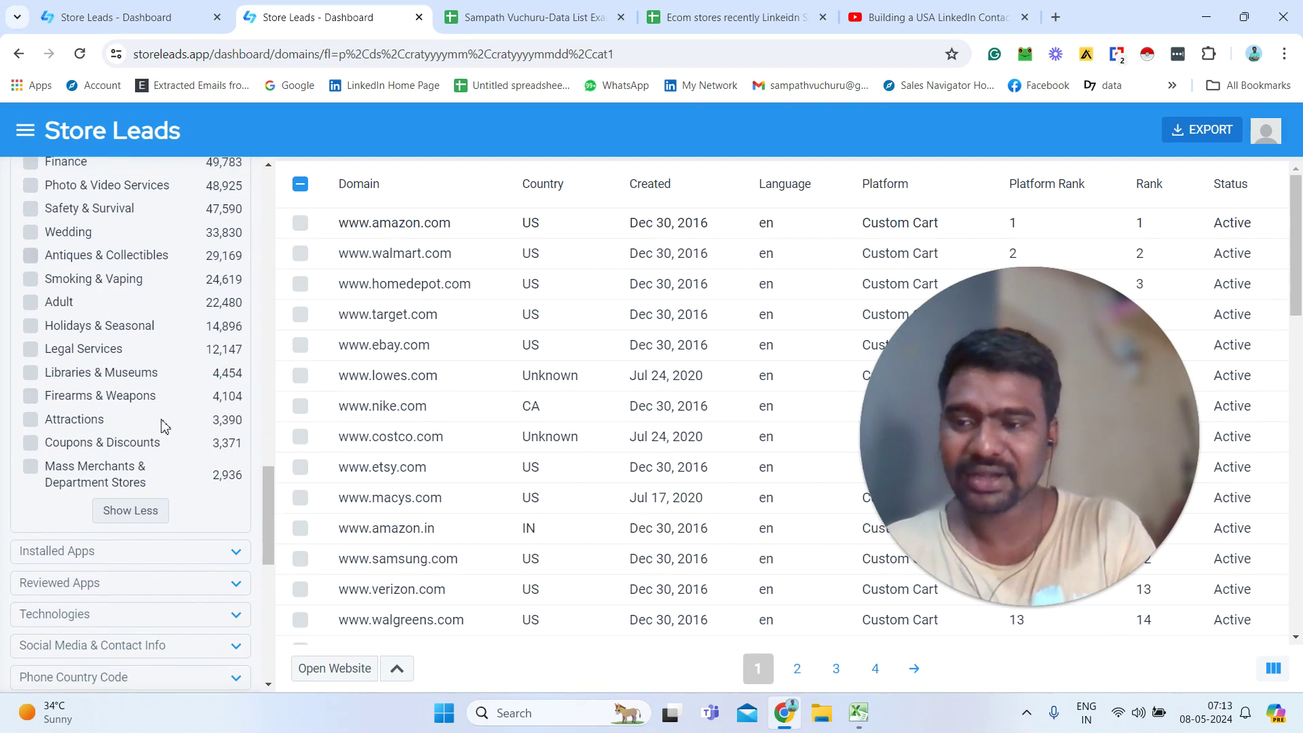
drag(271, 511, 270, 583)
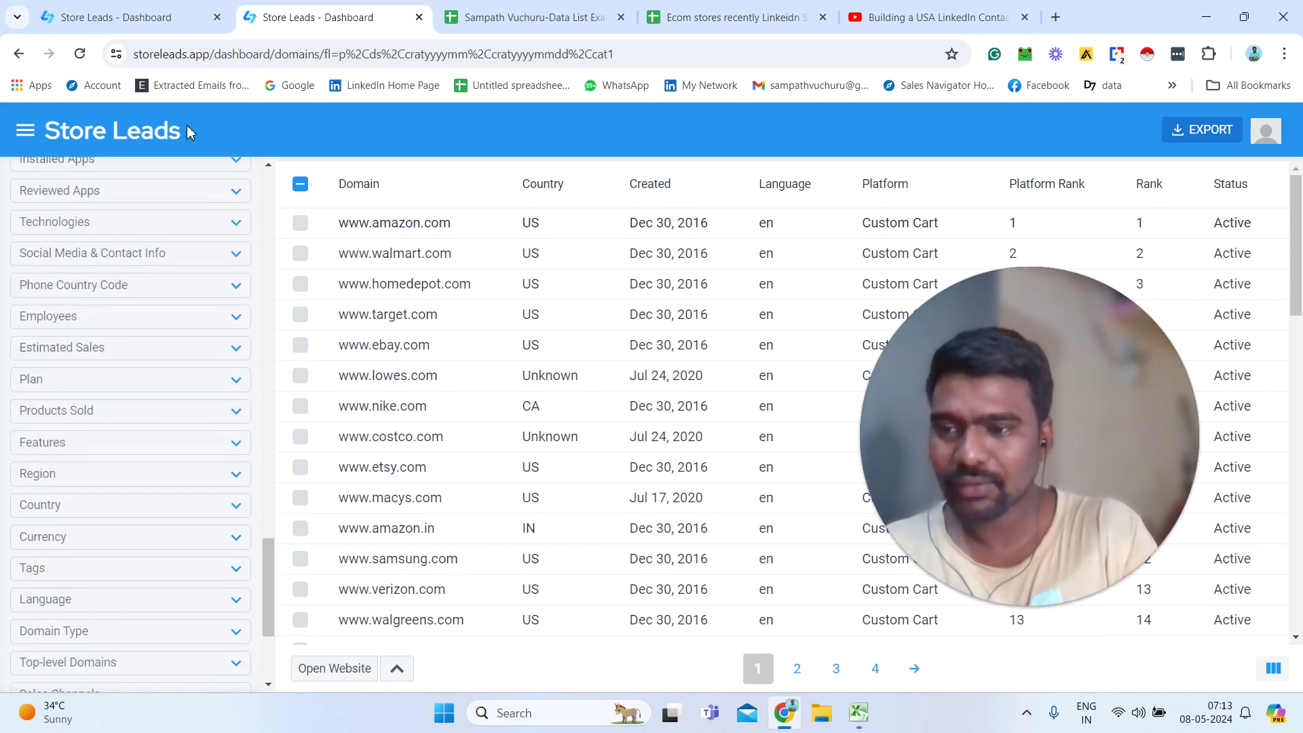
click(232, 170)
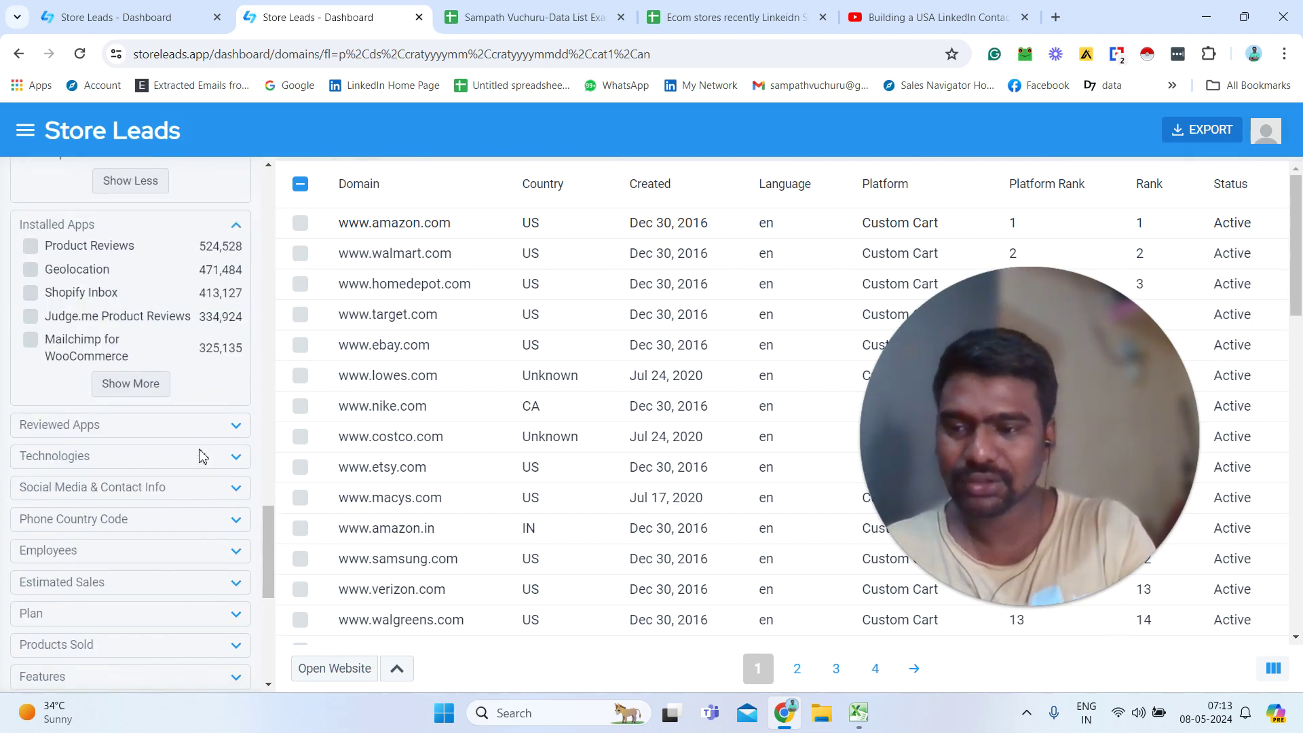
Expand Technologies and Social Media & Contact Info, showing Email at 6,409,026 and Phone at 5,904,393
click(236, 464)
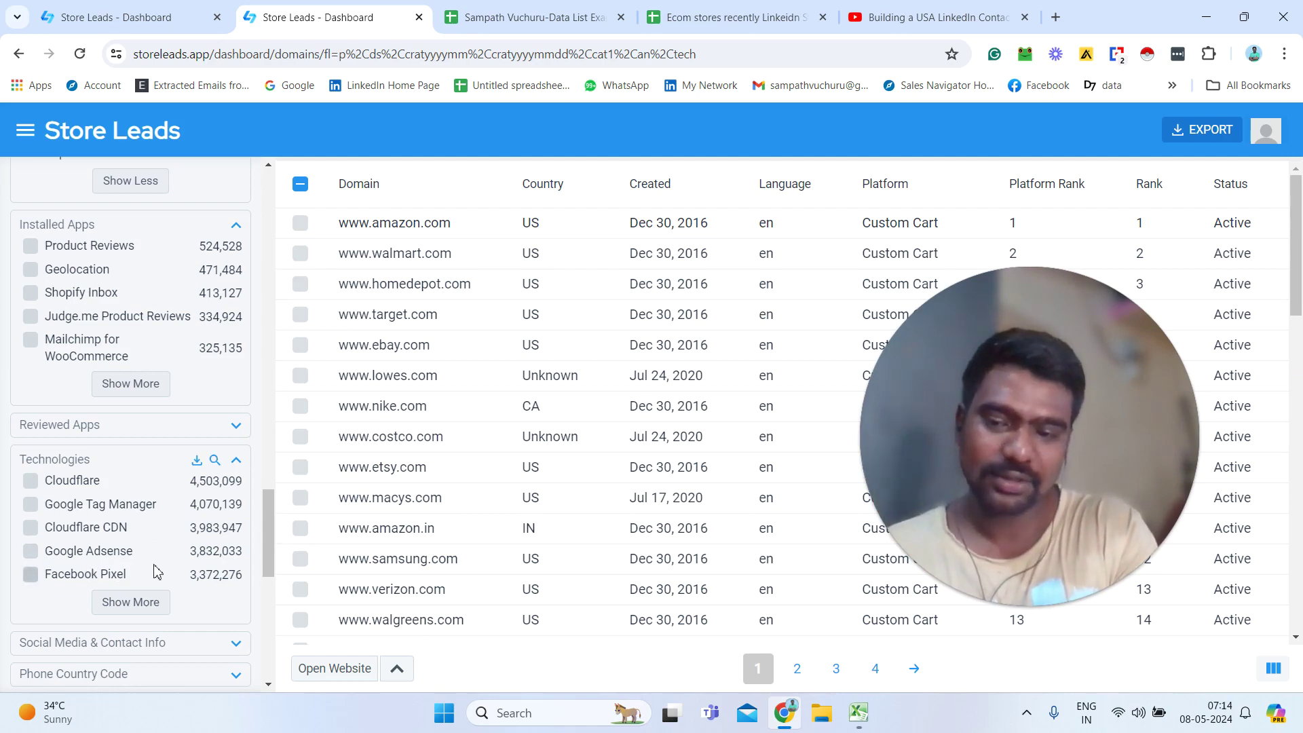
drag(268, 521, 268, 583)
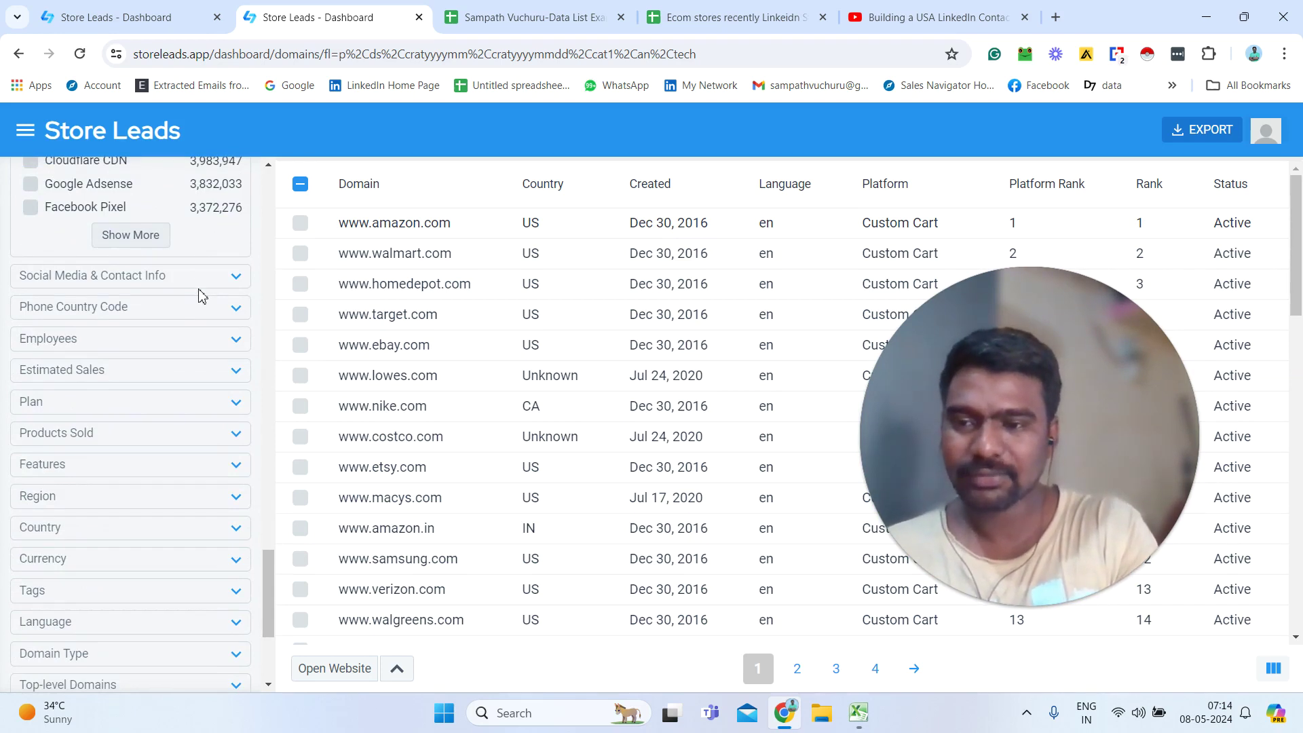
click(236, 278)
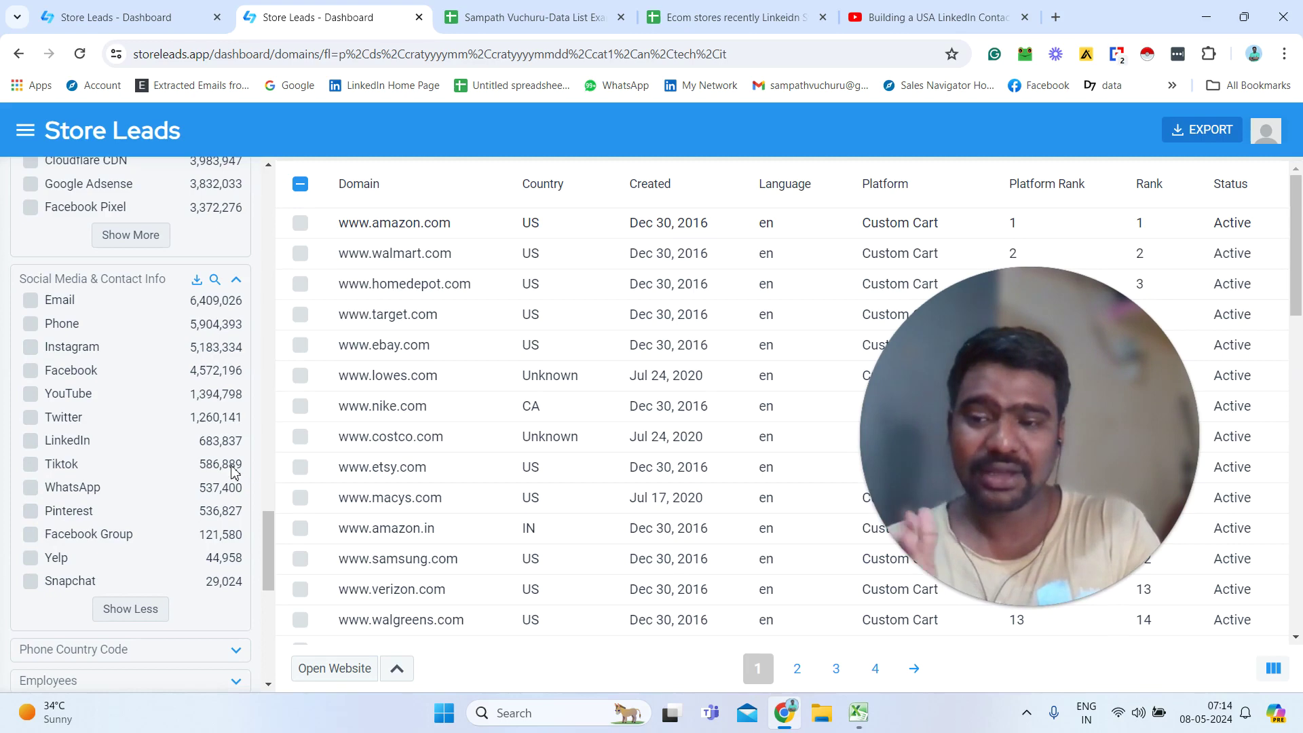
Limit results to stores with WhatsApp, then review and close pharmeasy.in's general details
click(31, 489)
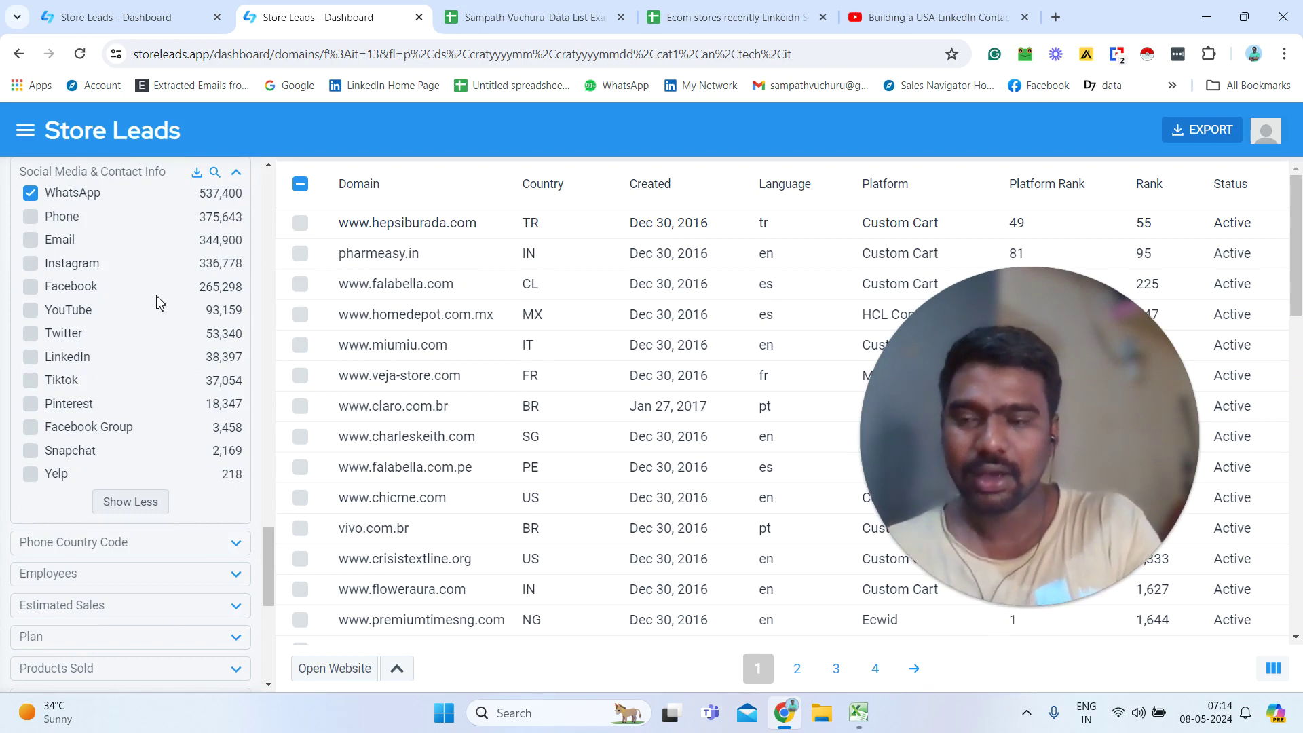
click(501, 260)
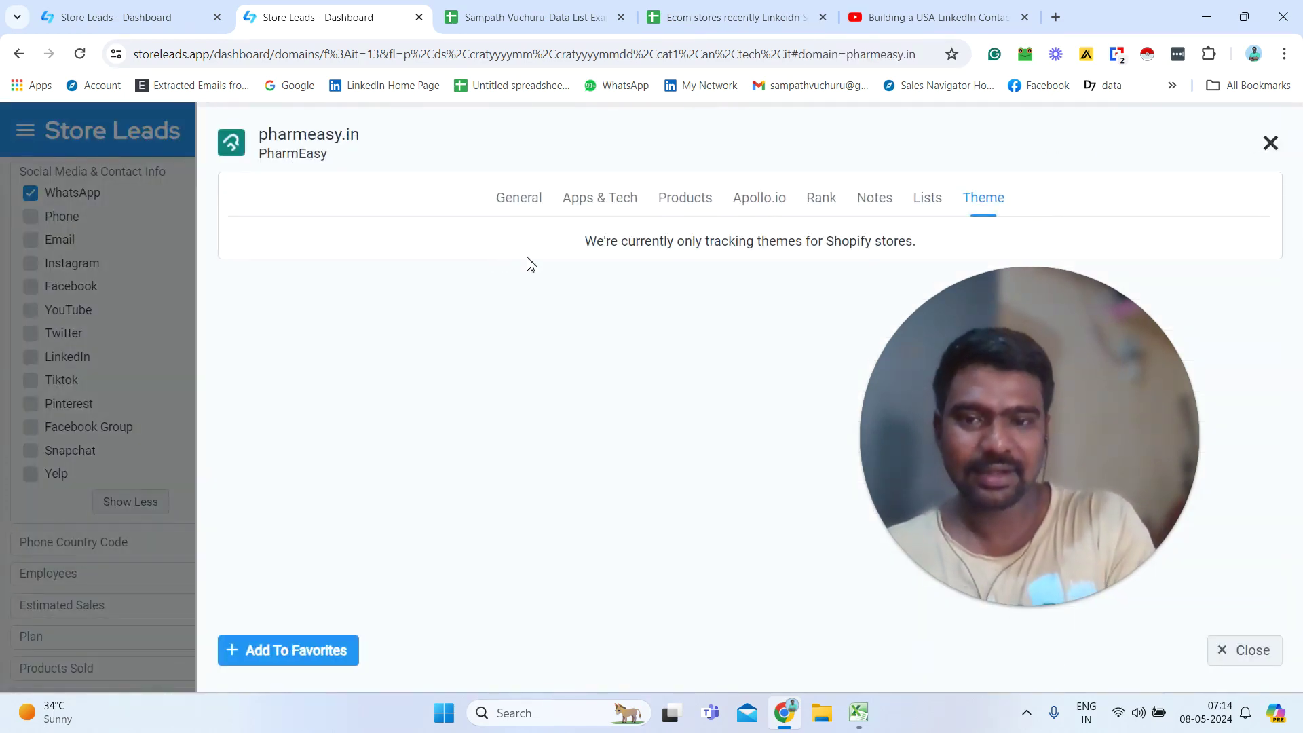
click(518, 196)
drag(1300, 407, 1300, 713)
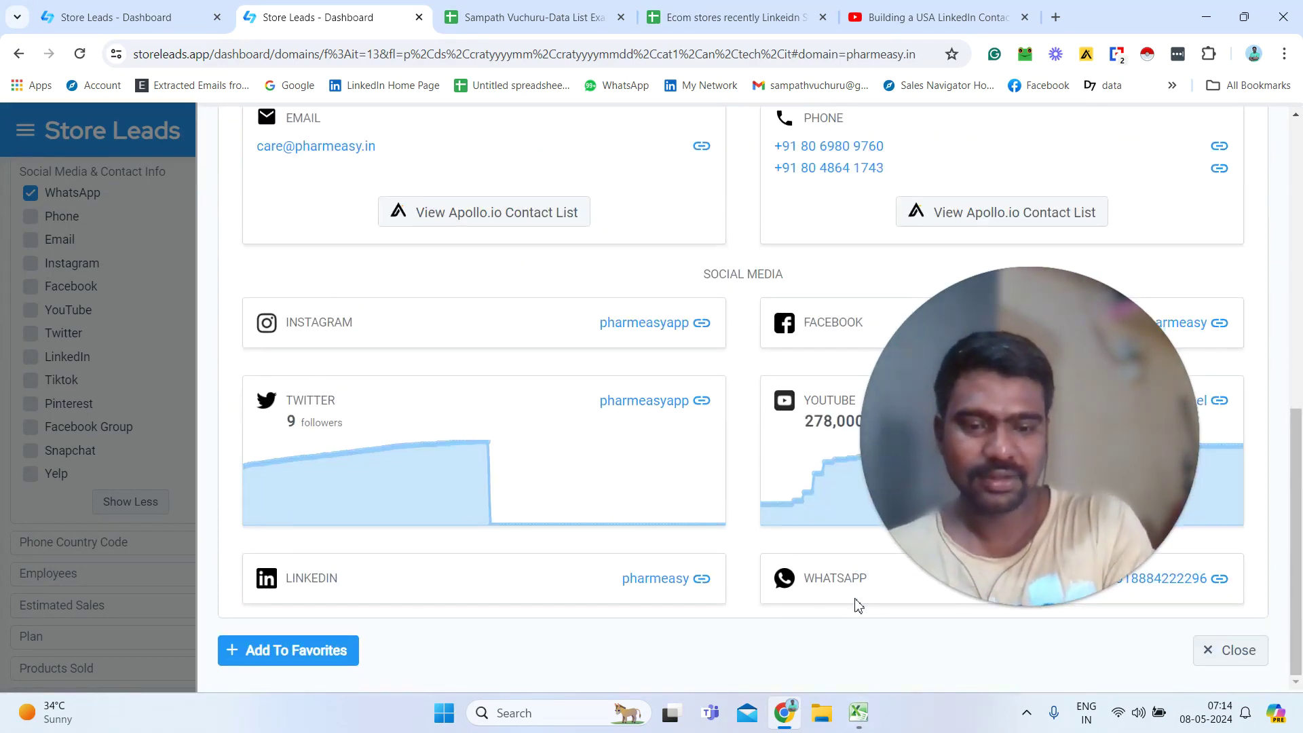
click(186, 246)
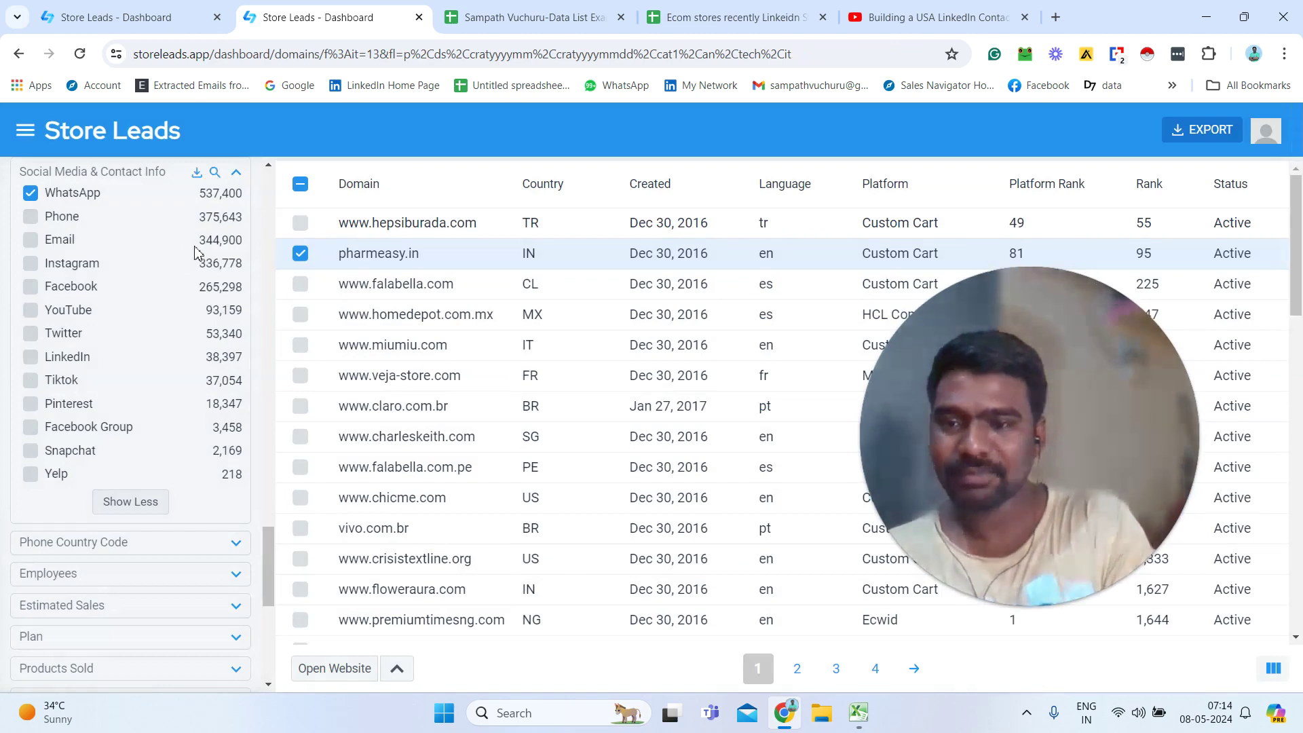
Clear the WhatsApp filter and expand the Phone Country Code and Estimated Sales filters
click(27, 197)
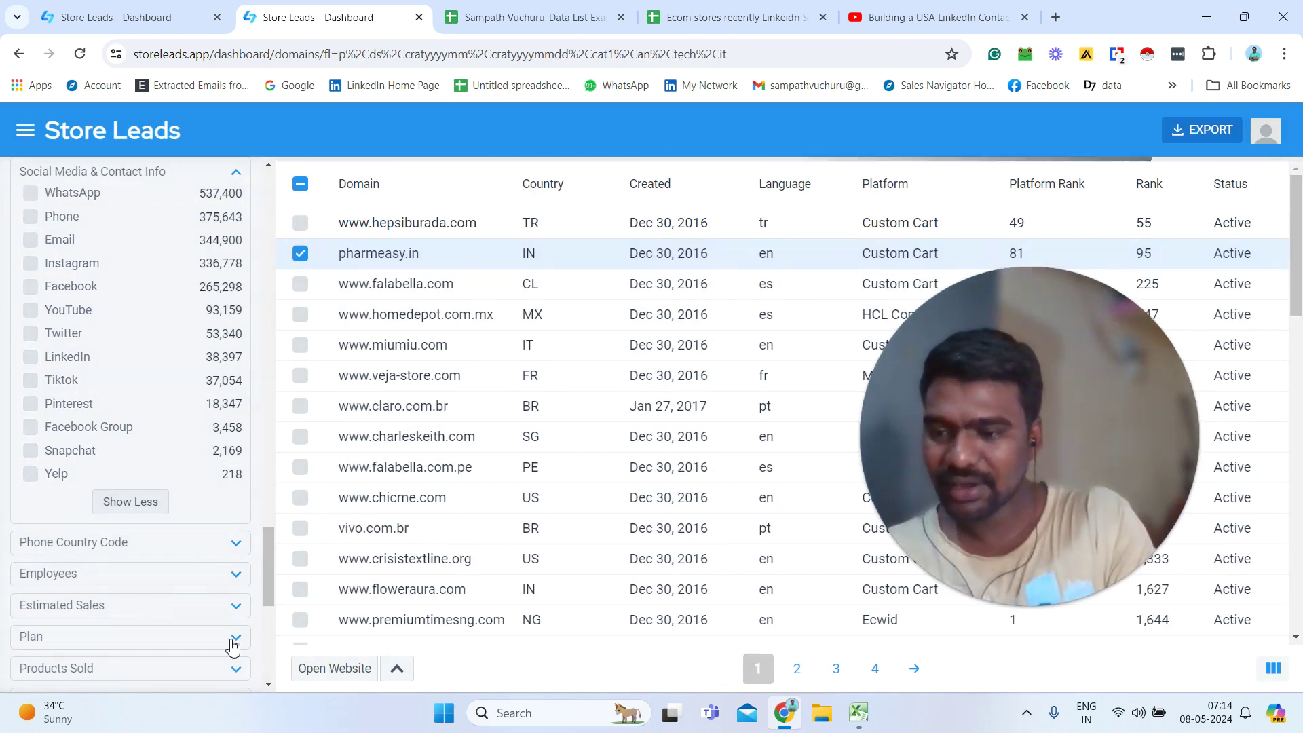
click(190, 551)
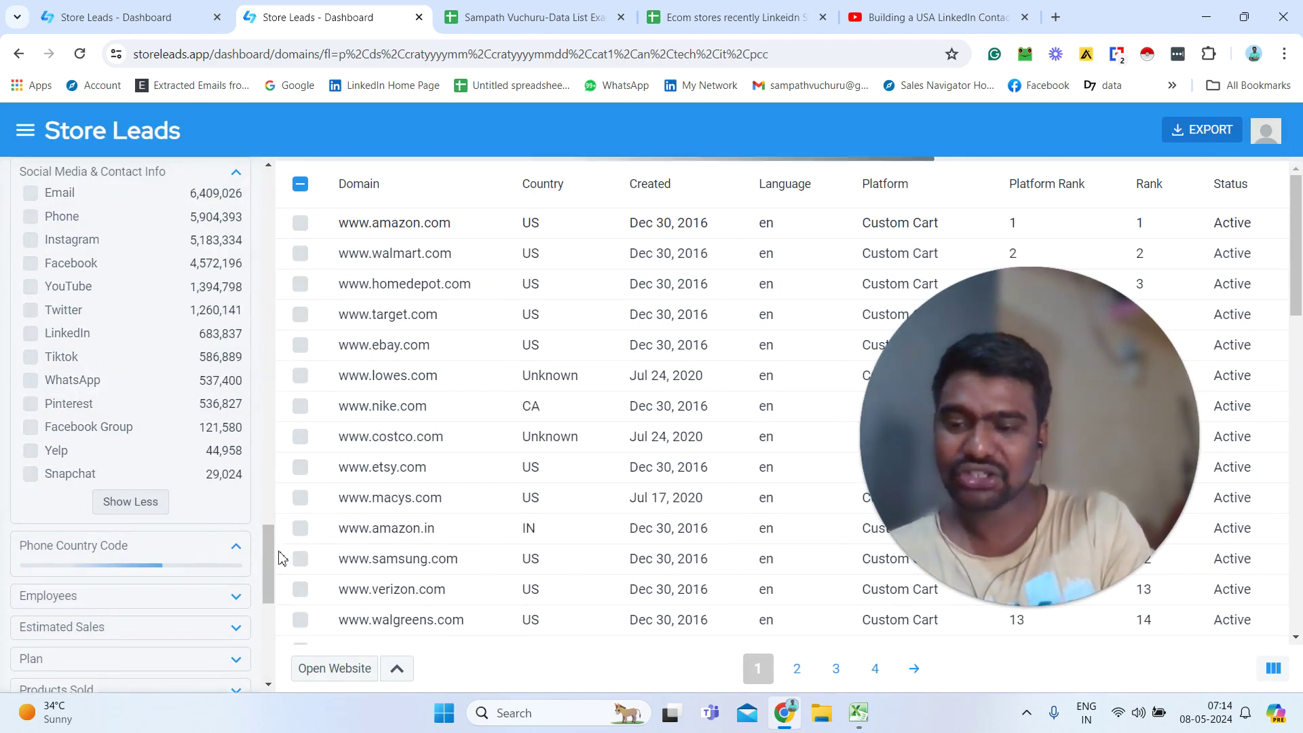
drag(269, 560, 270, 625)
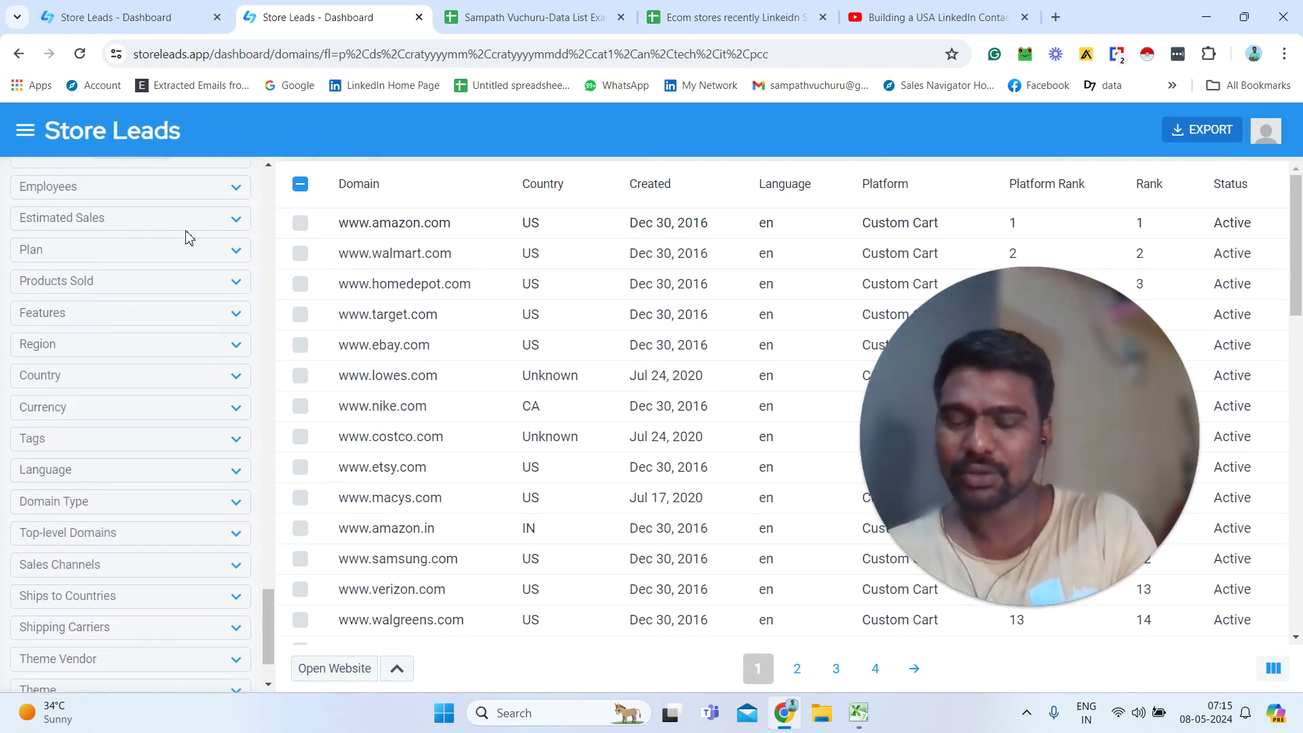
click(208, 234)
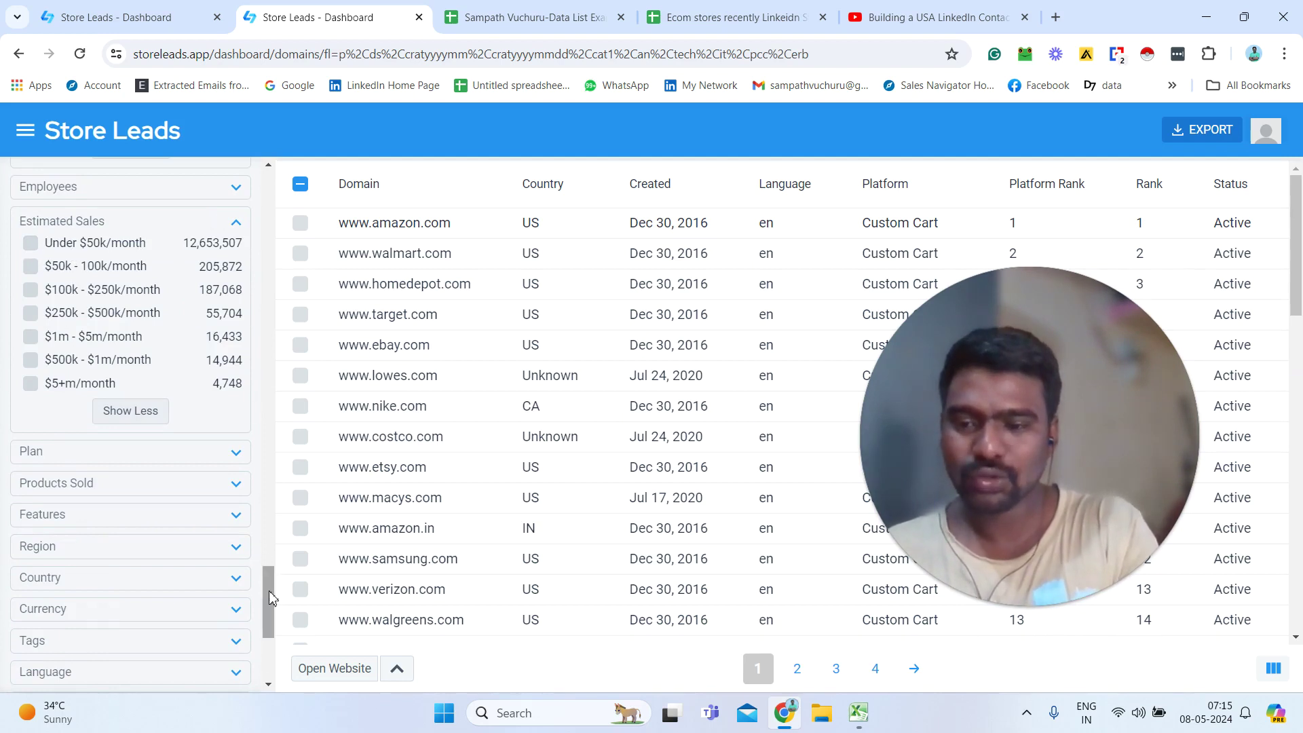
drag(269, 589, 272, 572)
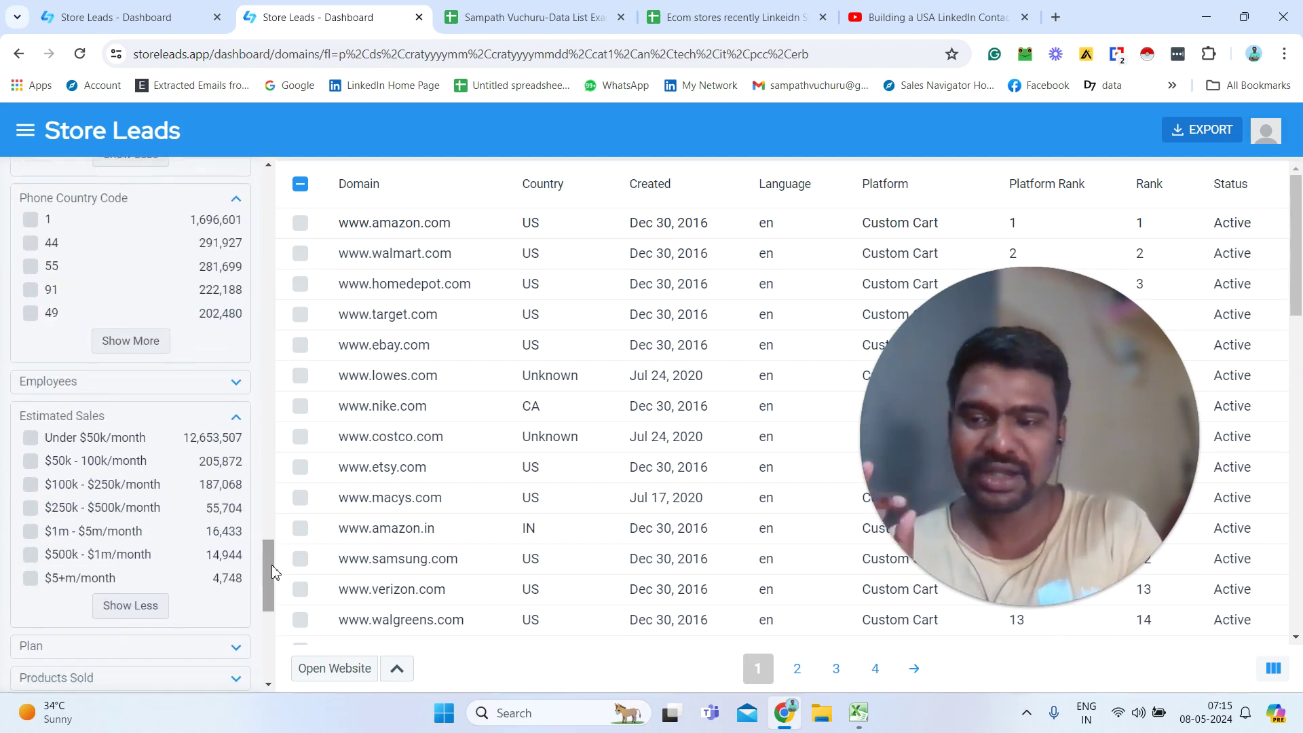
Expand the Employees, Region, Country and Currency filters, showing USD at 2,476,091 stores
click(231, 390)
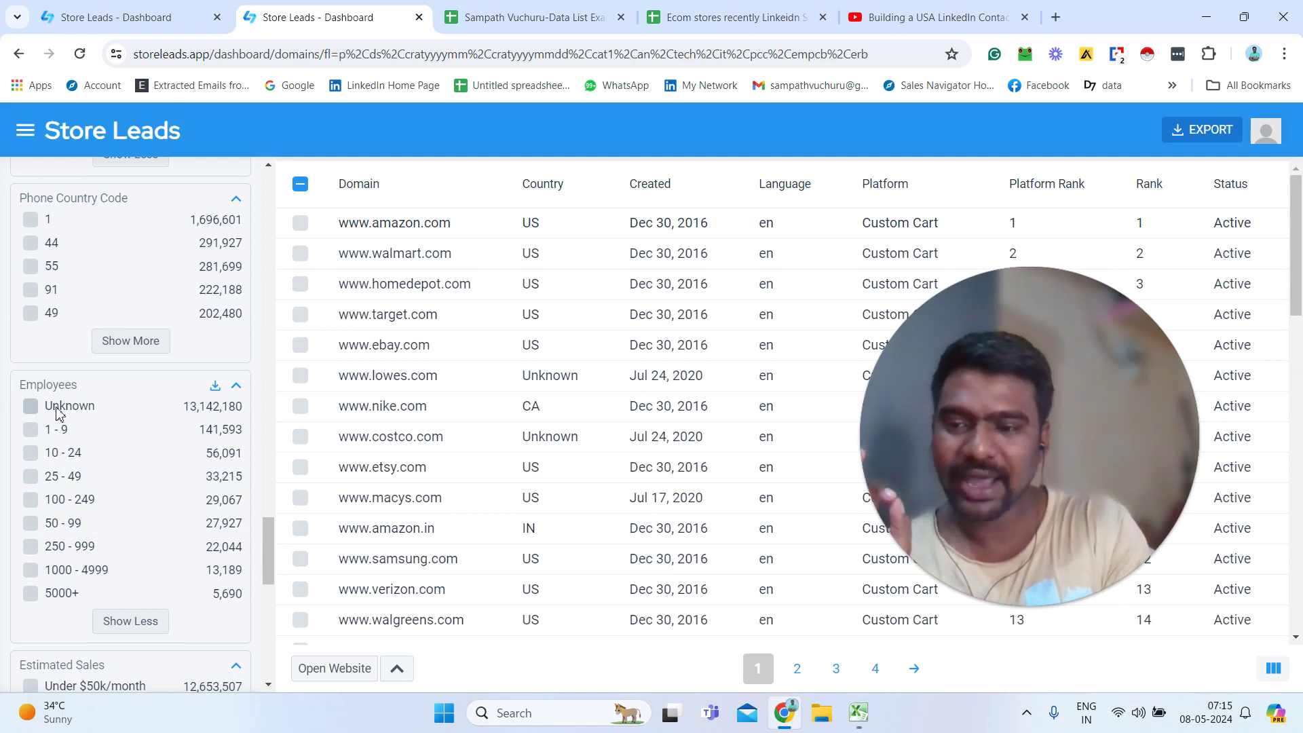
drag(271, 523, 275, 605)
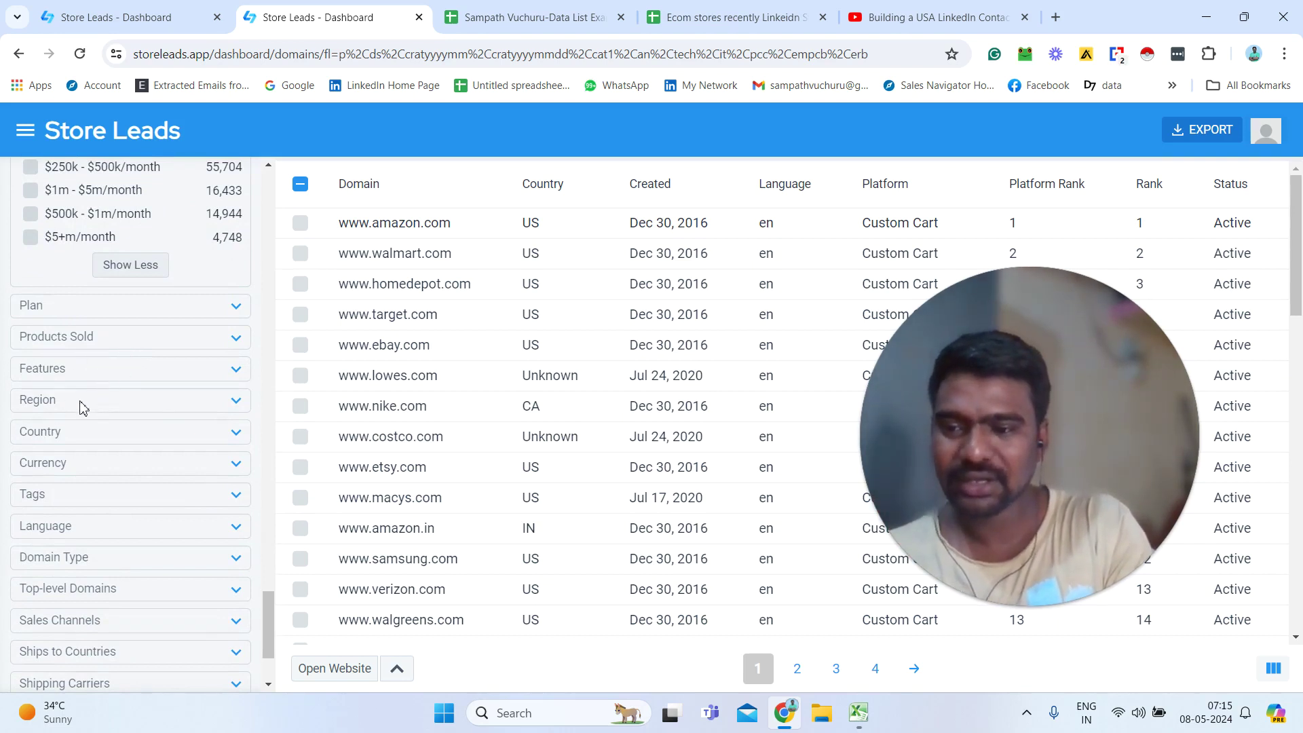
click(210, 406)
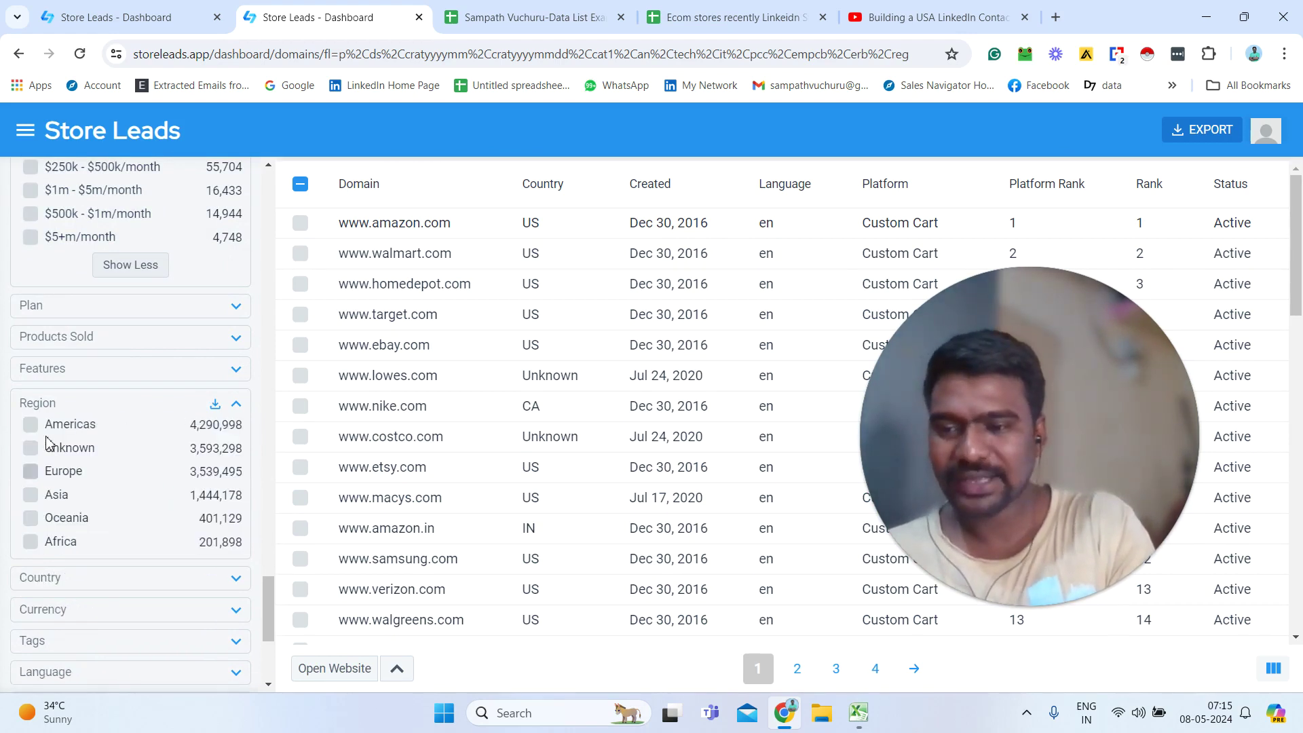
click(123, 590)
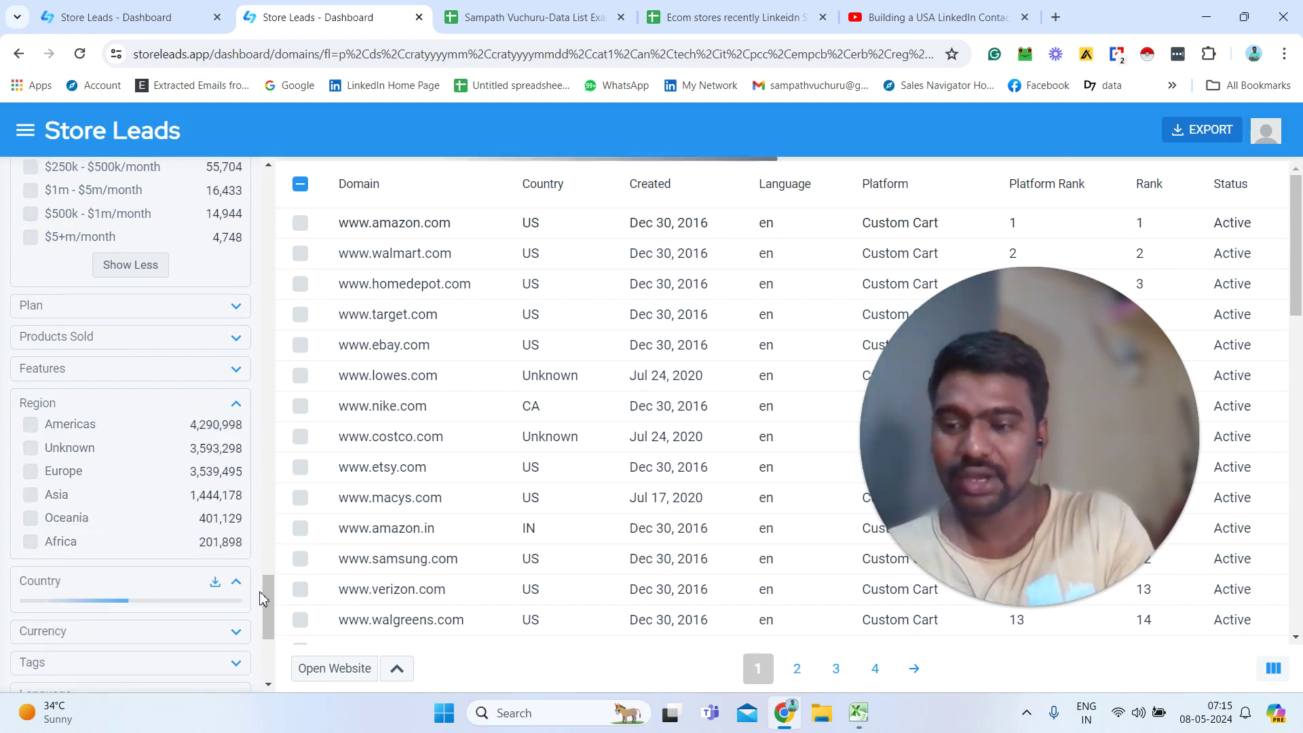
drag(271, 592, 274, 625)
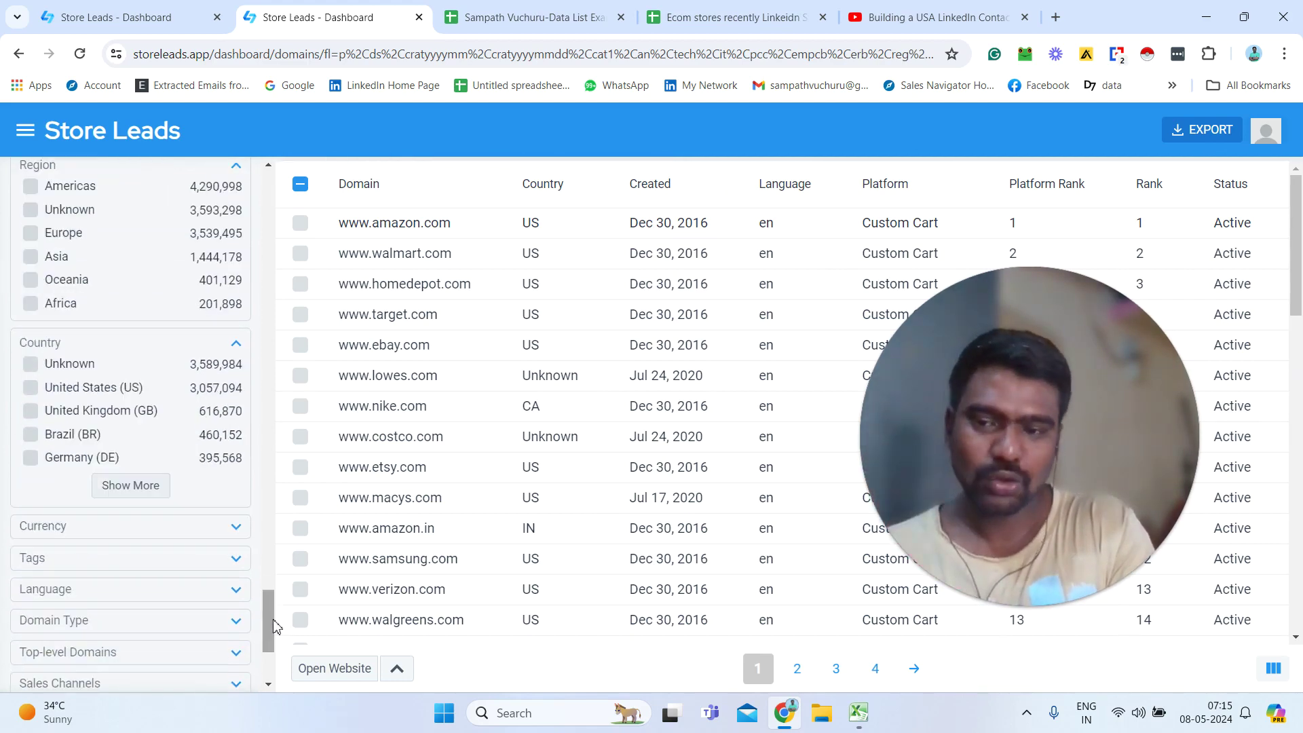
click(143, 527)
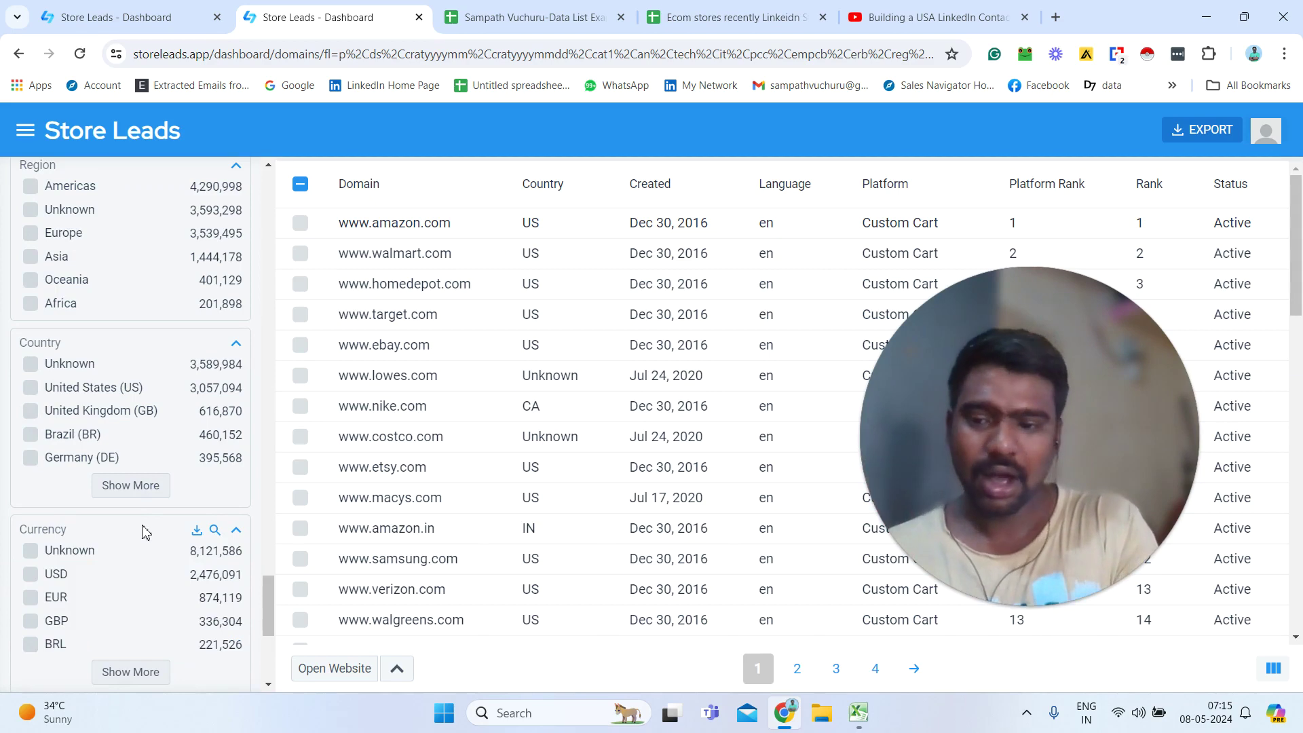
drag(266, 599, 266, 641)
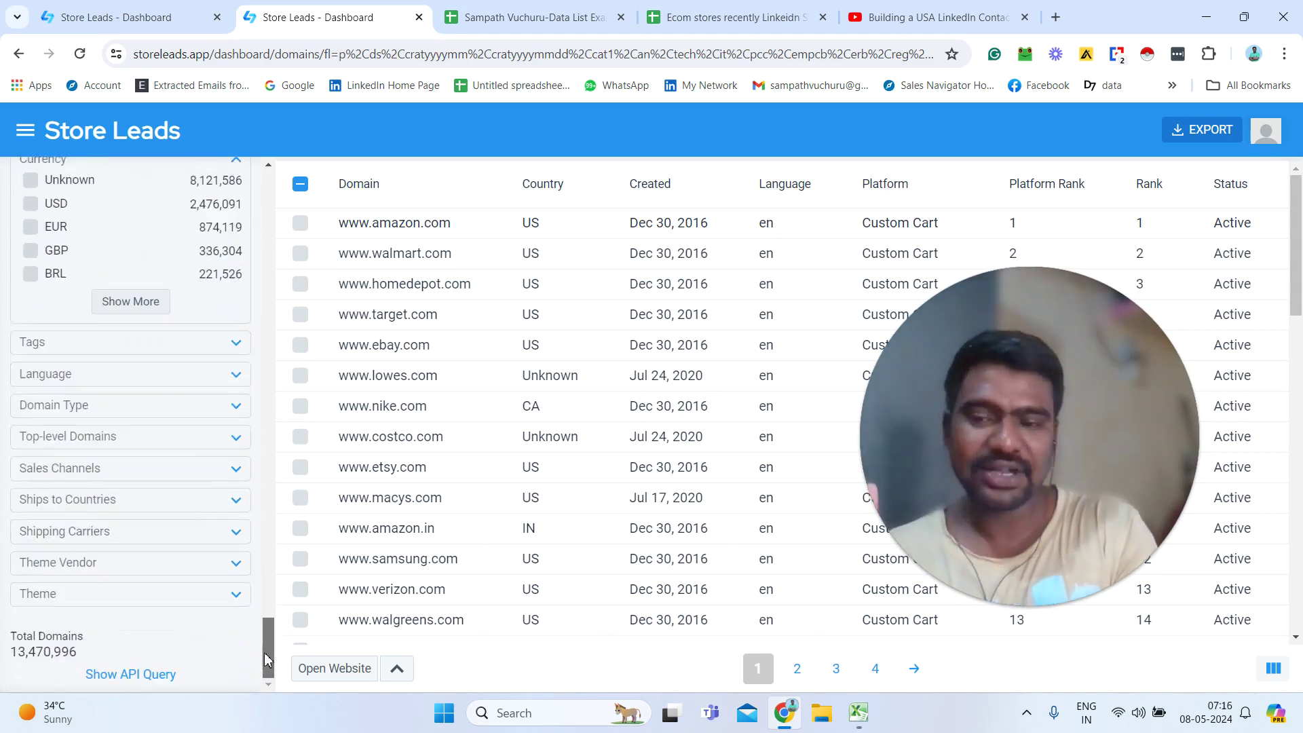
Expand the Language and Top-level Domains filters and show all top-level domain options
click(231, 378)
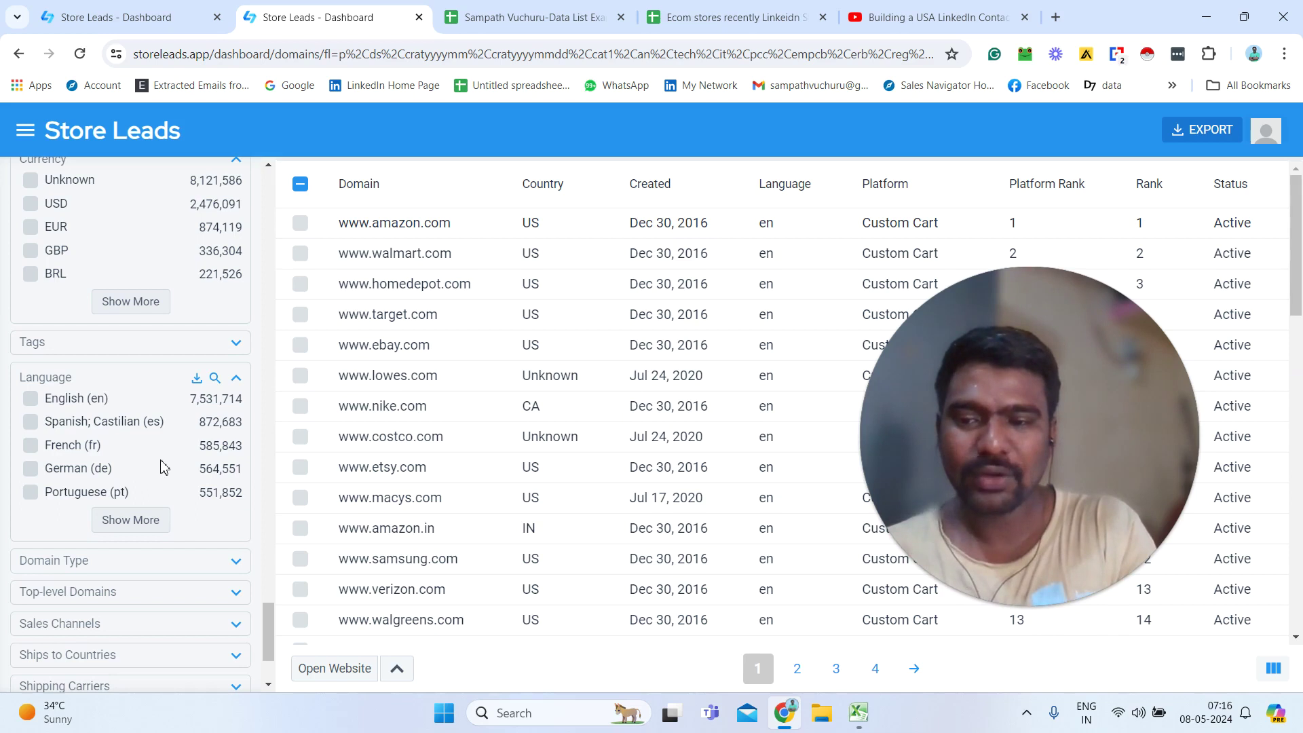
click(115, 591)
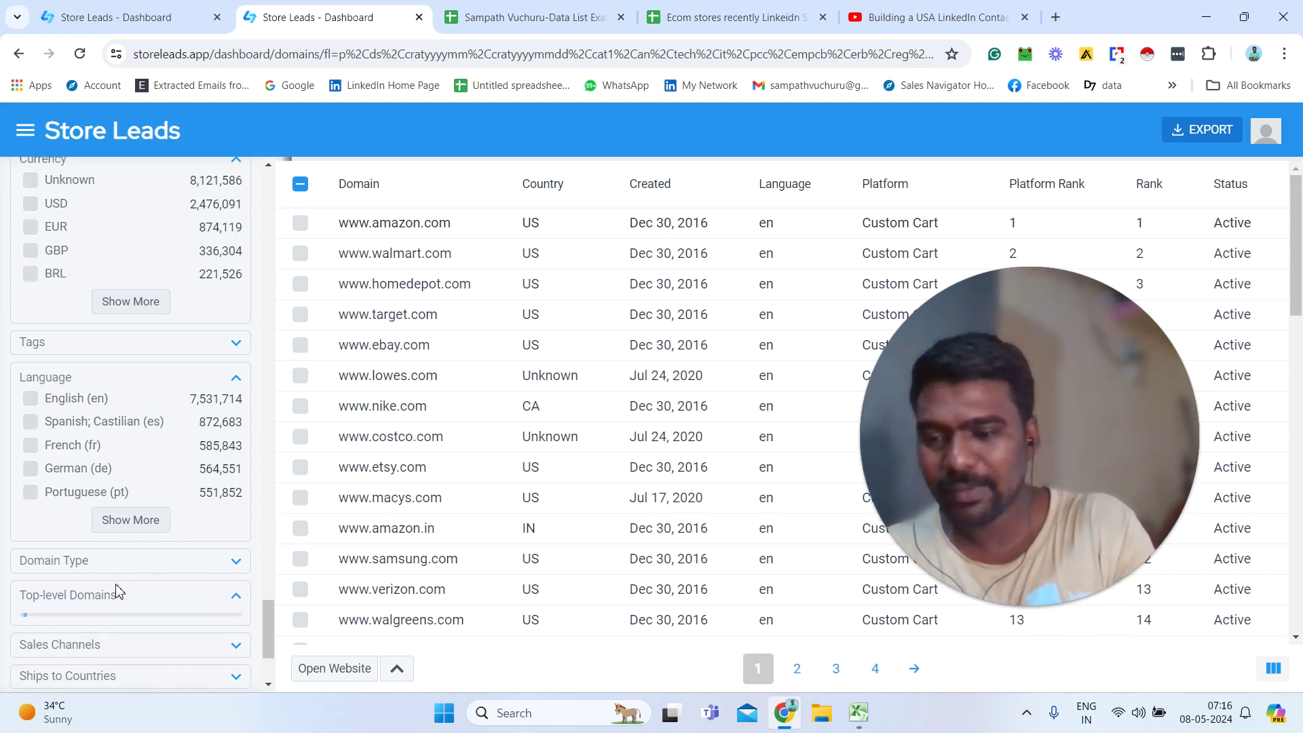
scroll(269, 631, down, 1)
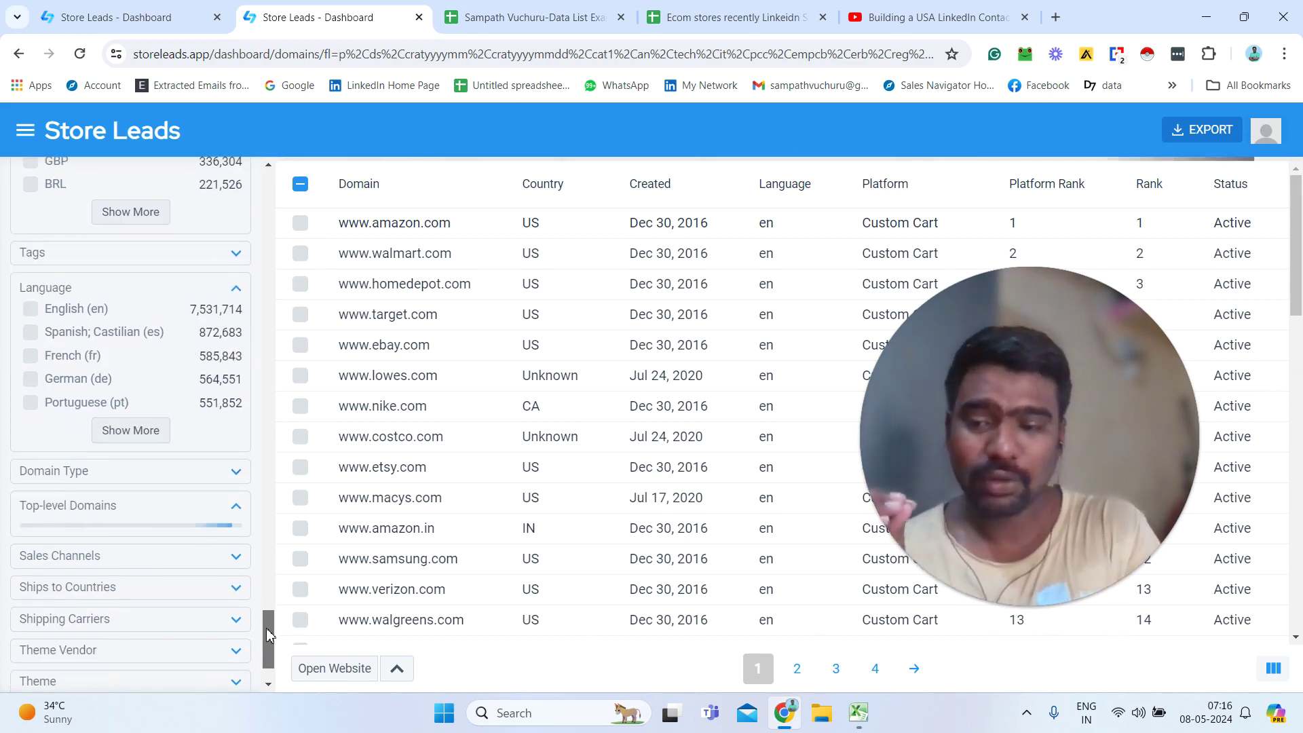
scroll(267, 638, down, 2)
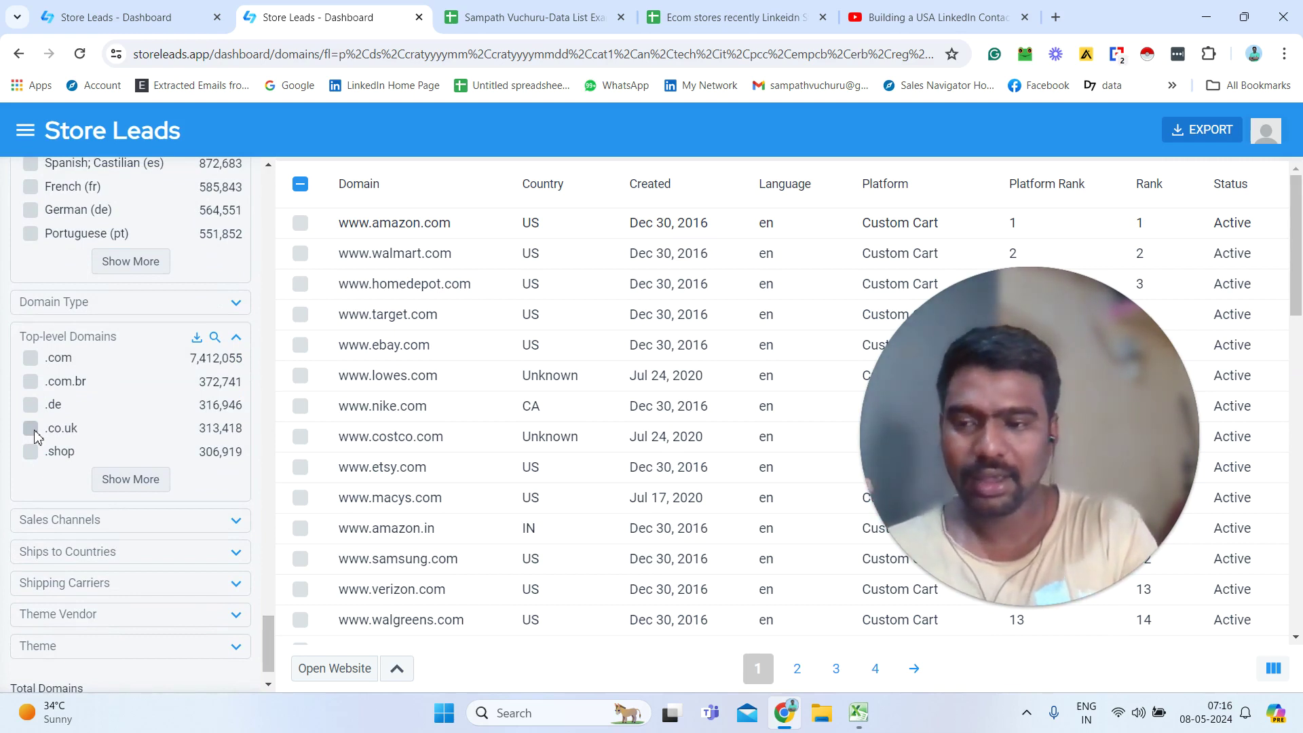
click(105, 479)
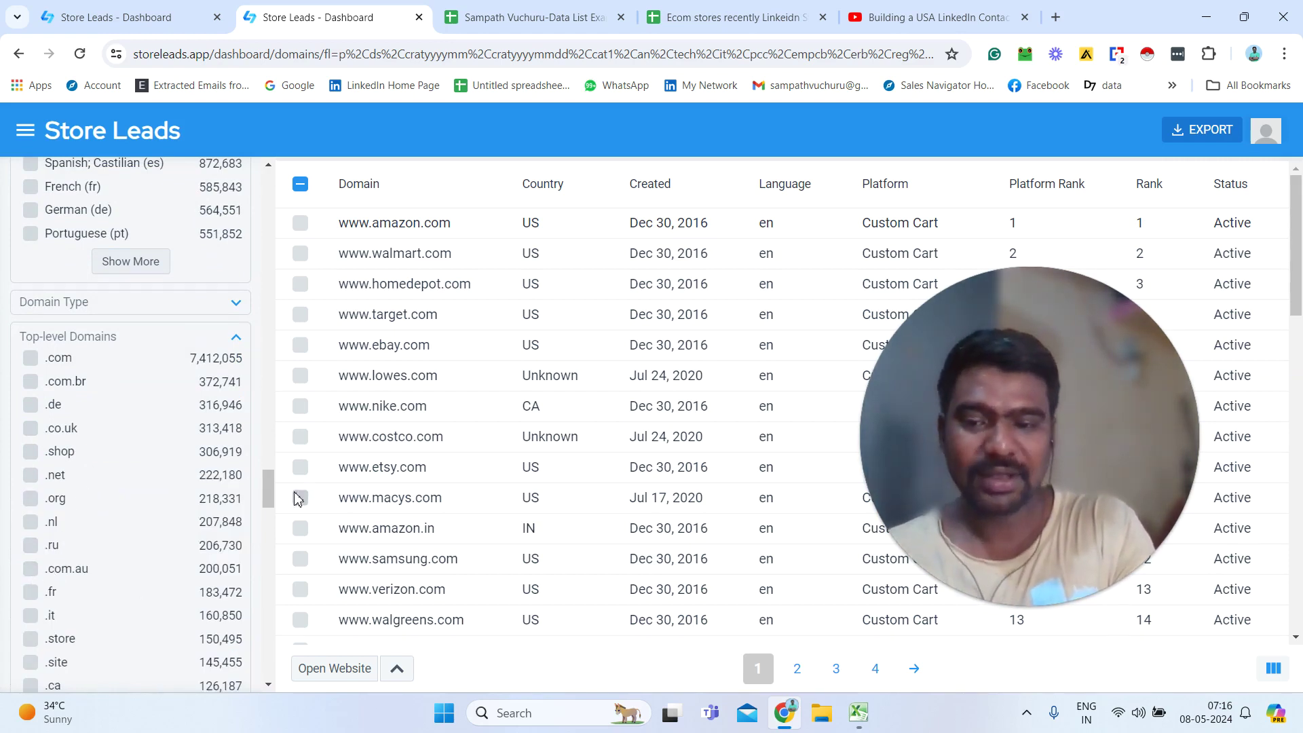
drag(276, 489, 275, 659)
Expand the Sales Channels filter, review its options, and return to the sidebar top
click(166, 482)
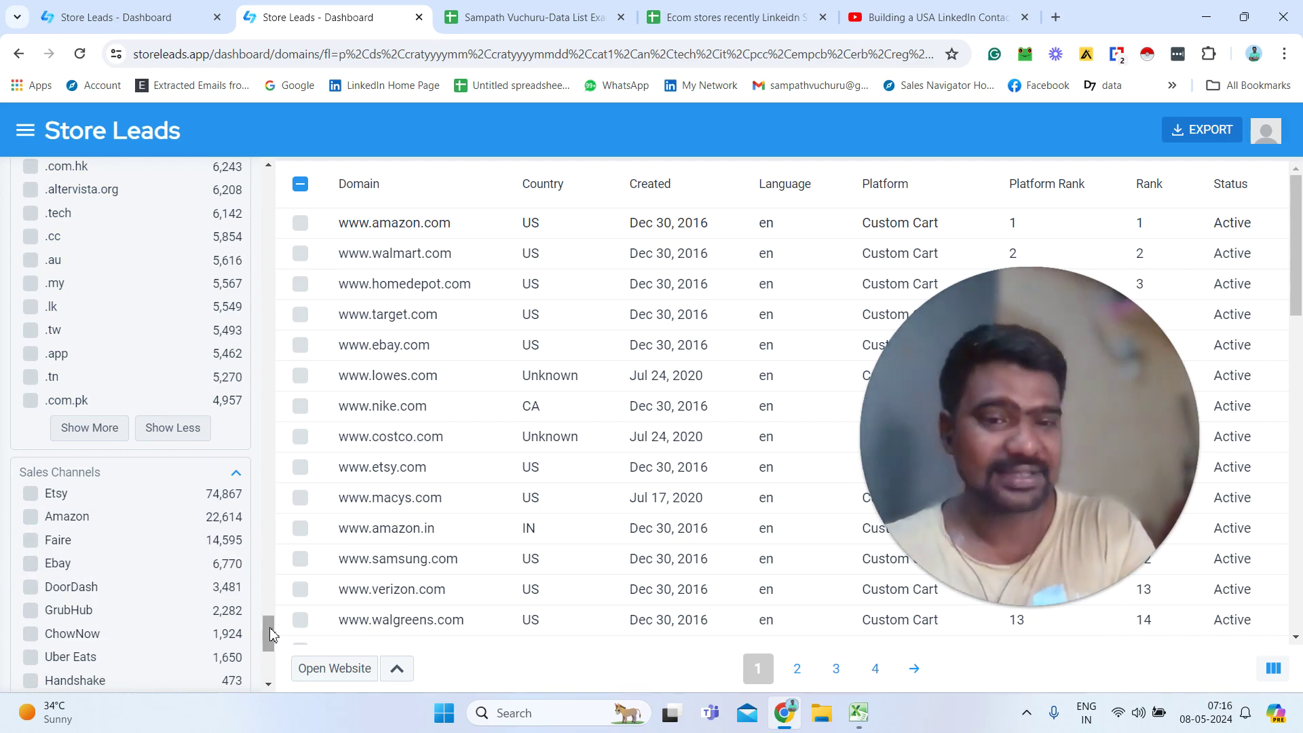
drag(270, 628, 277, 679)
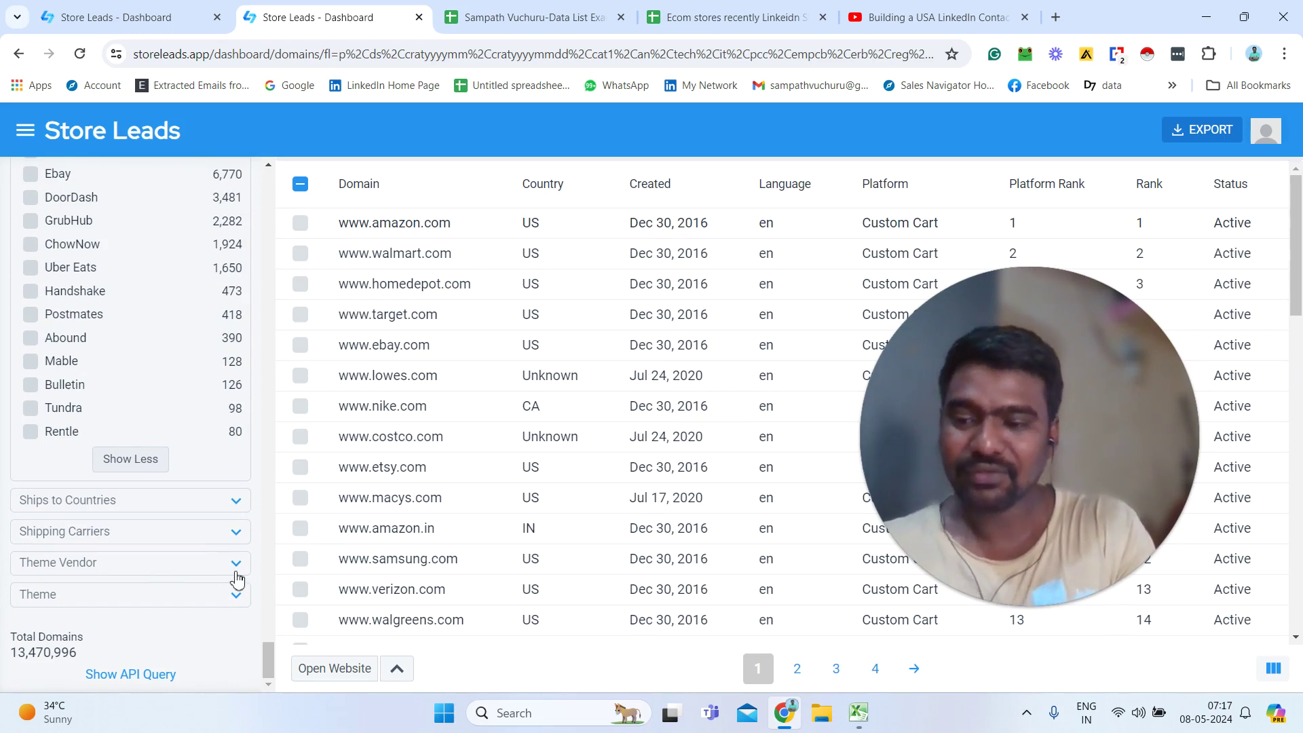
drag(272, 632, 274, 732)
drag(268, 662, 269, 174)
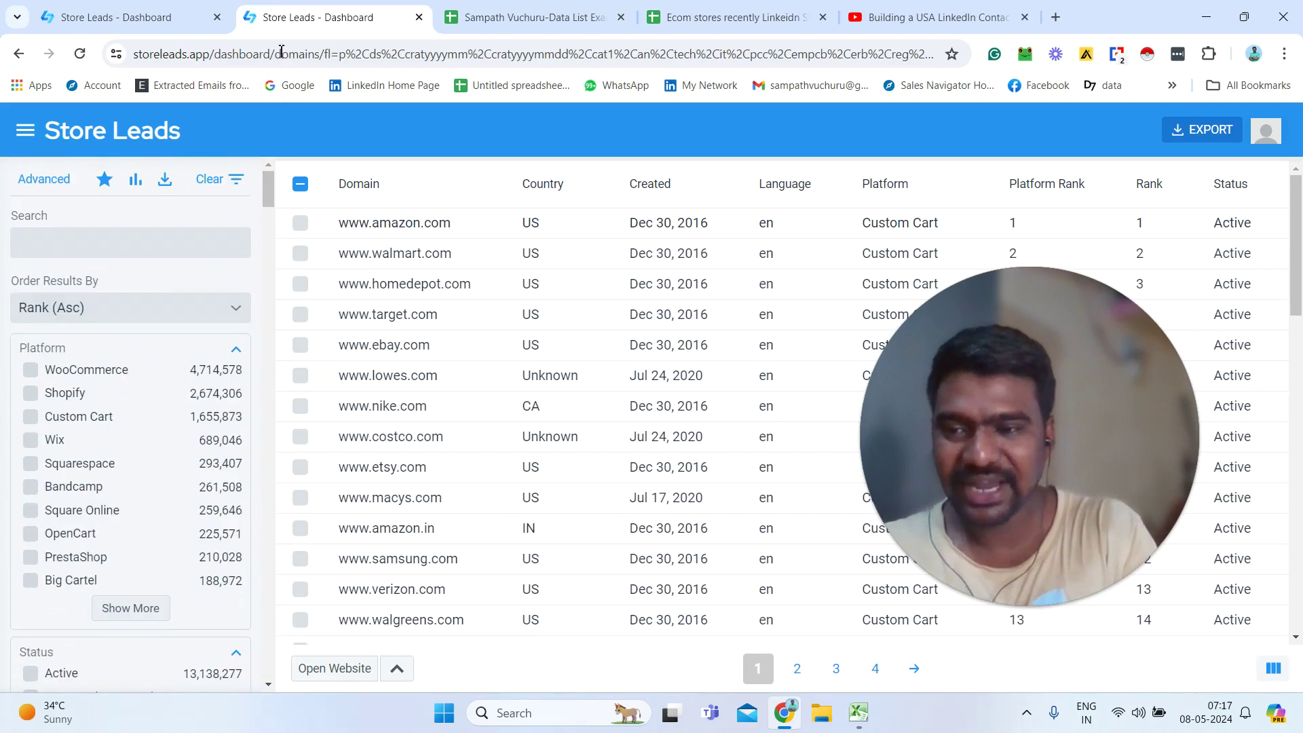
Try then clear the WooCommerce platform filter, and restrict results to Shopify stores
click(31, 371)
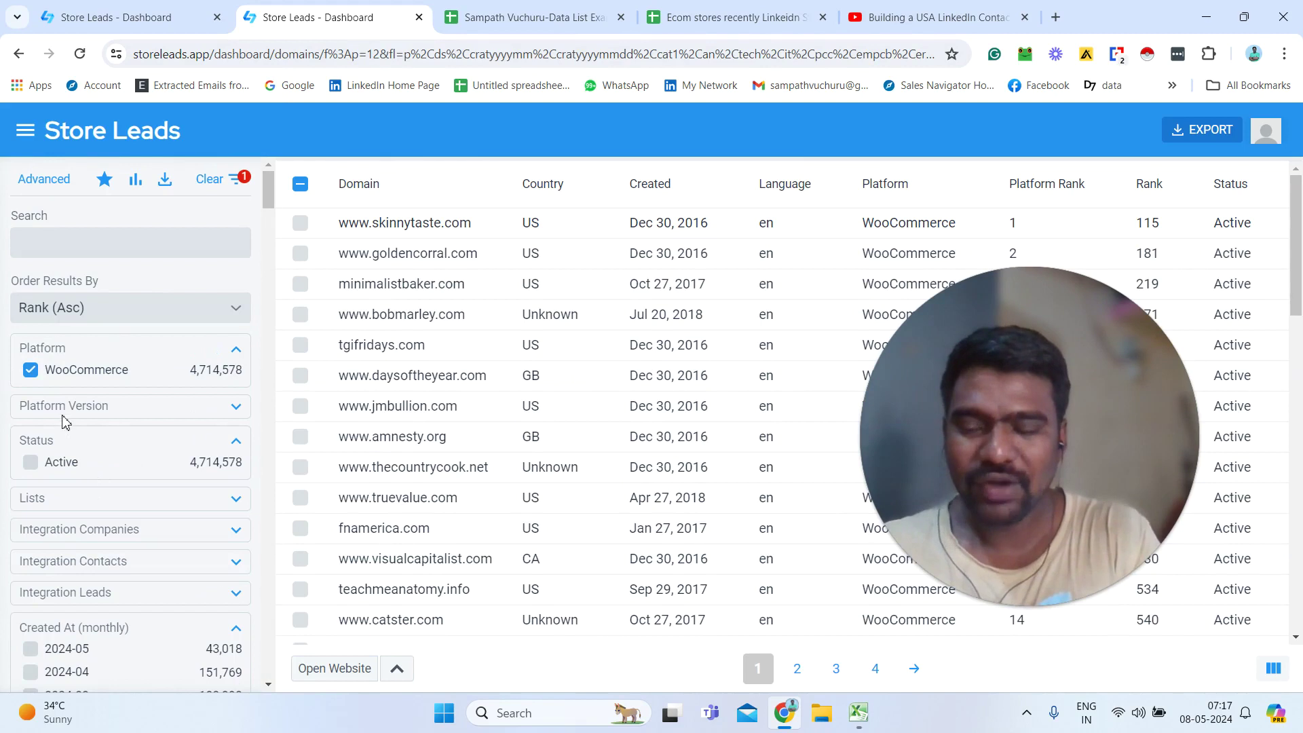
click(31, 371)
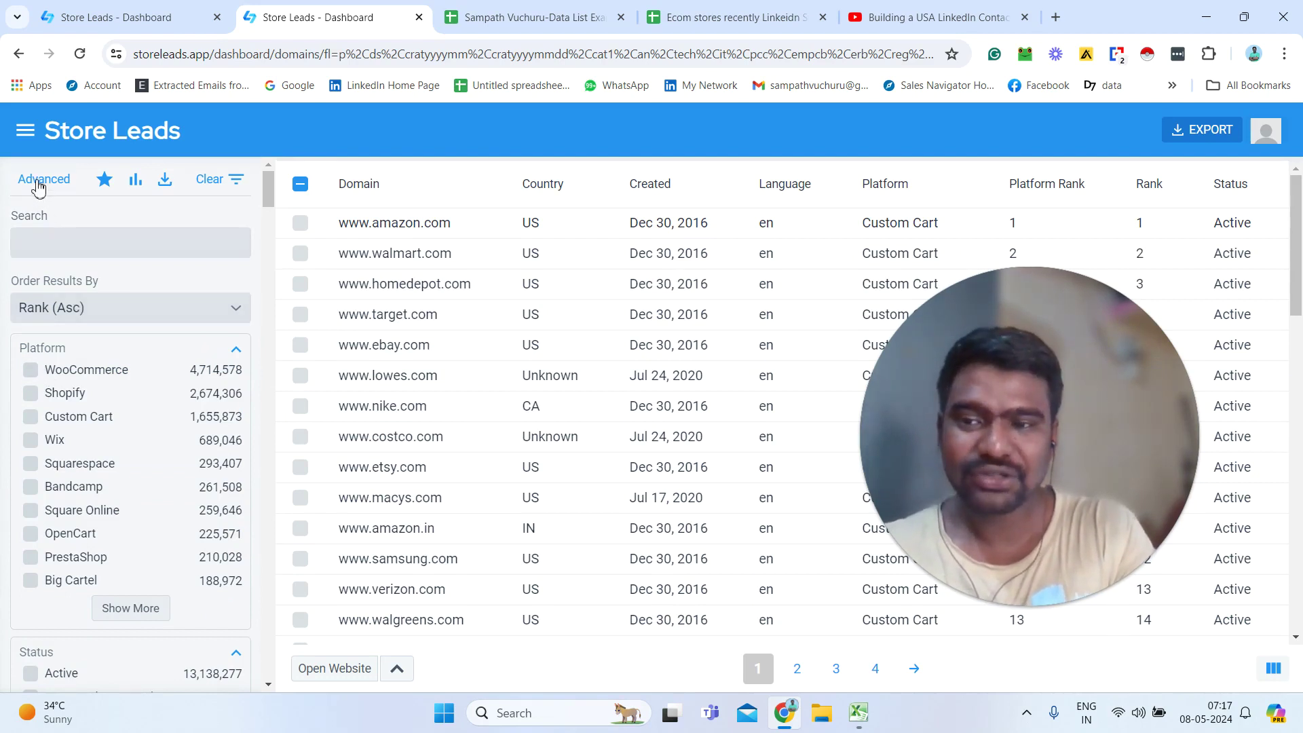
click(30, 398)
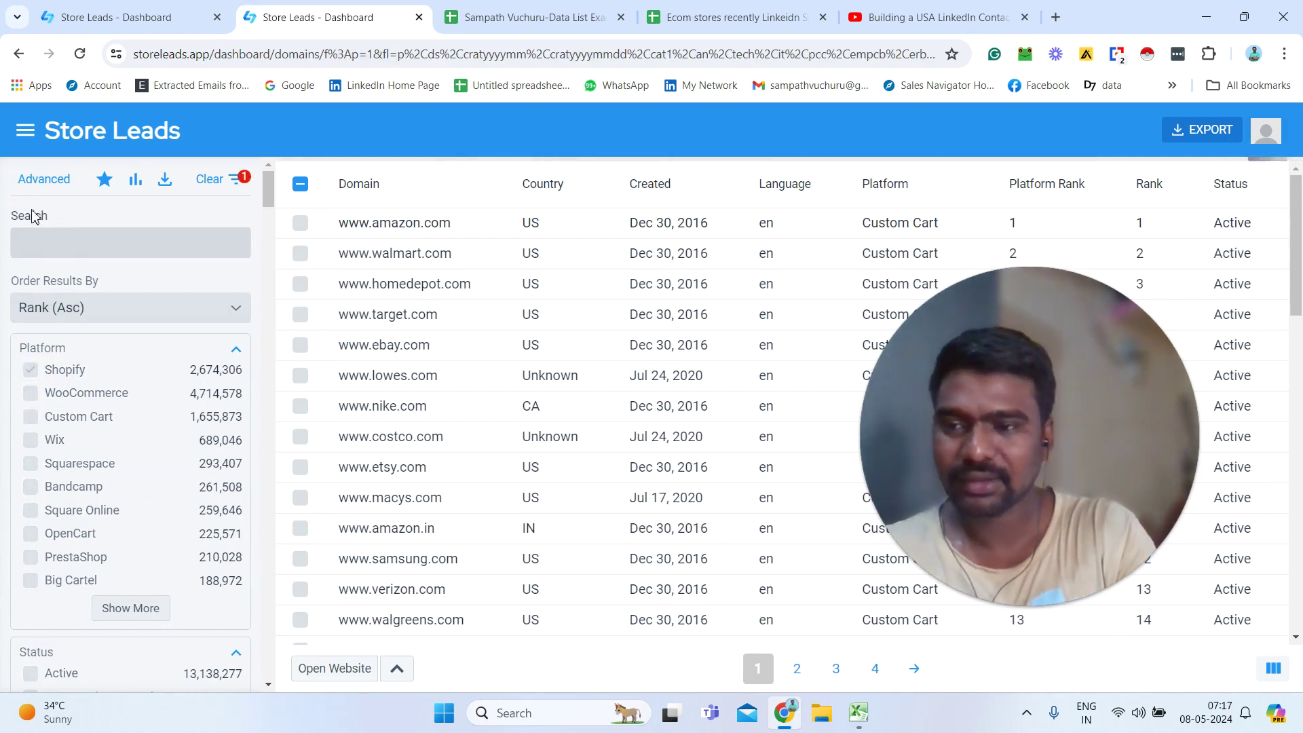
In advanced search, include WooCommerce alongside Shopify as platforms and run the search
click(42, 181)
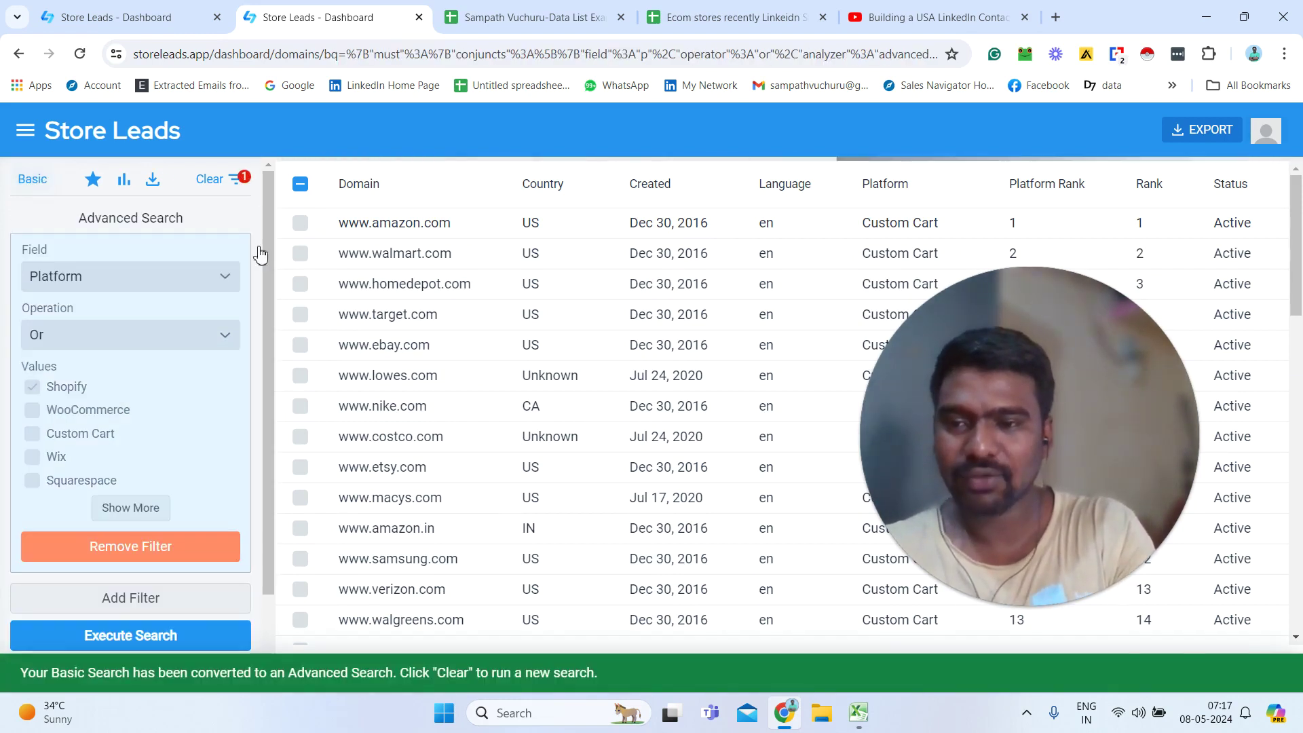
drag(268, 247, 269, 303)
click(107, 331)
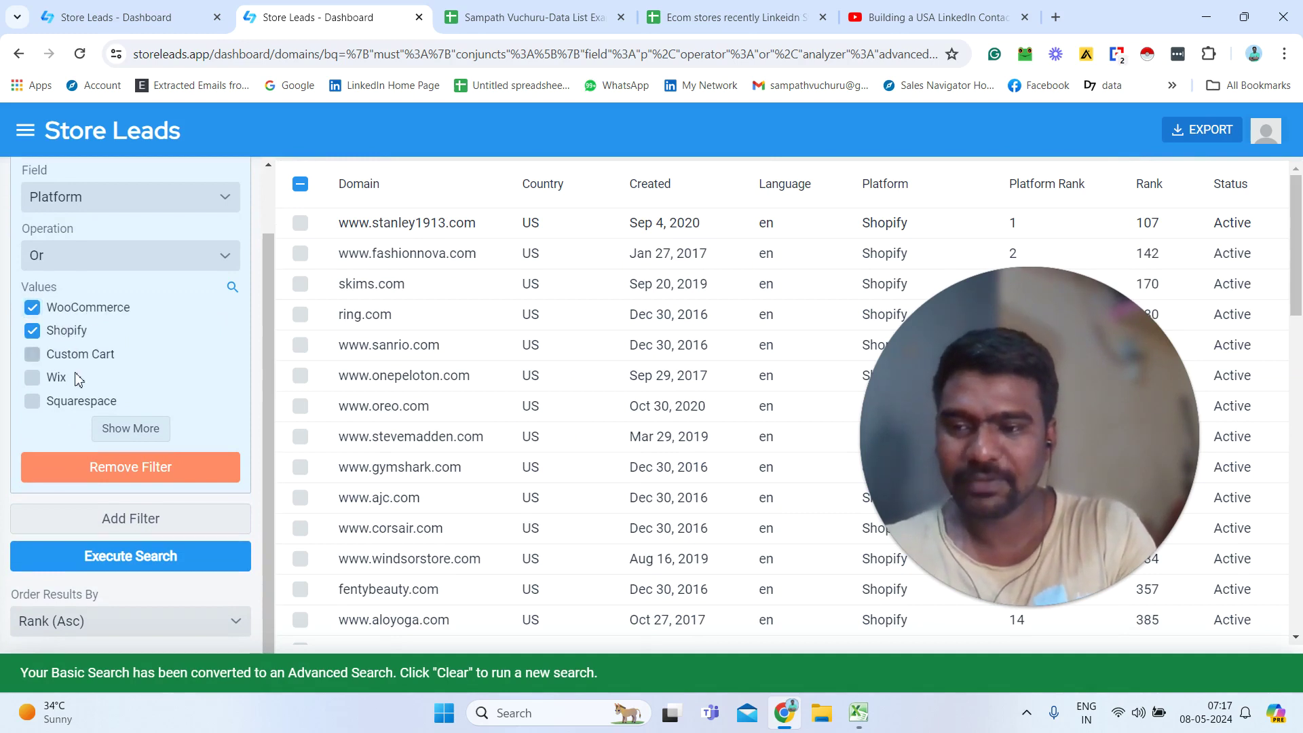
click(107, 560)
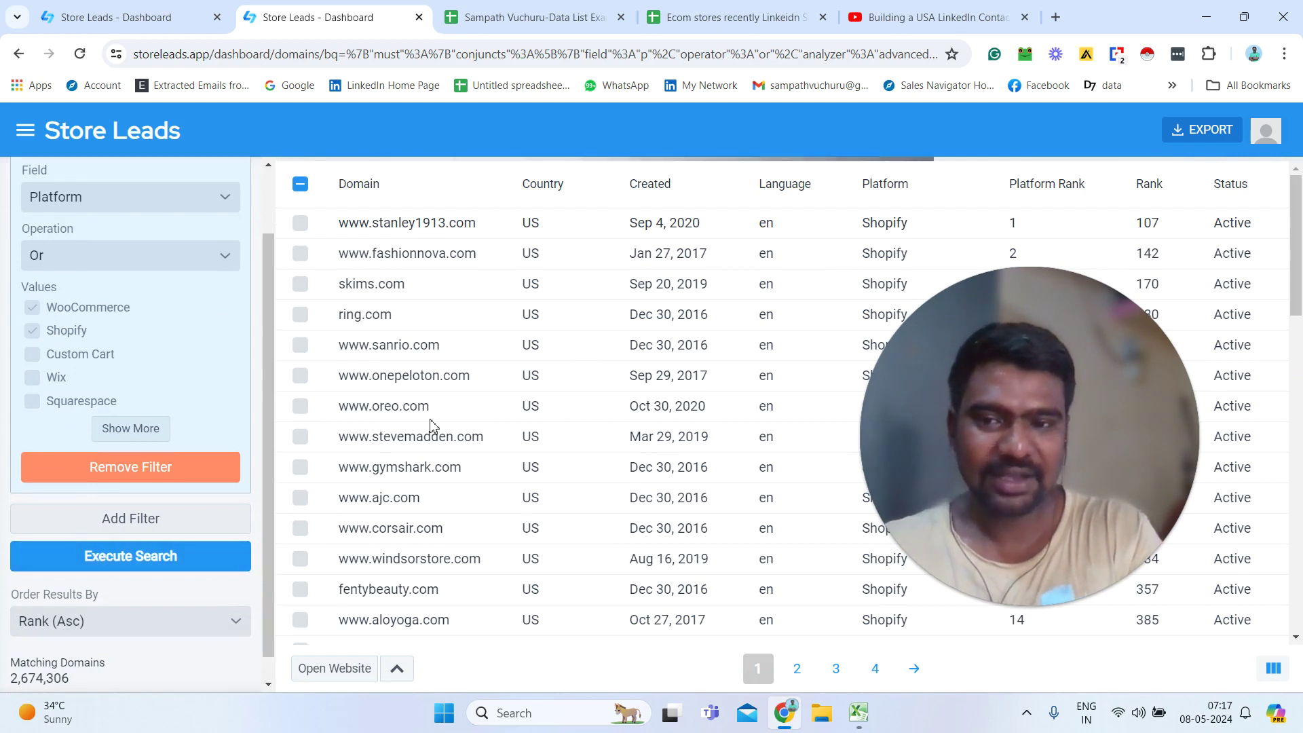
Add a second search filter using the Employees field
click(168, 527)
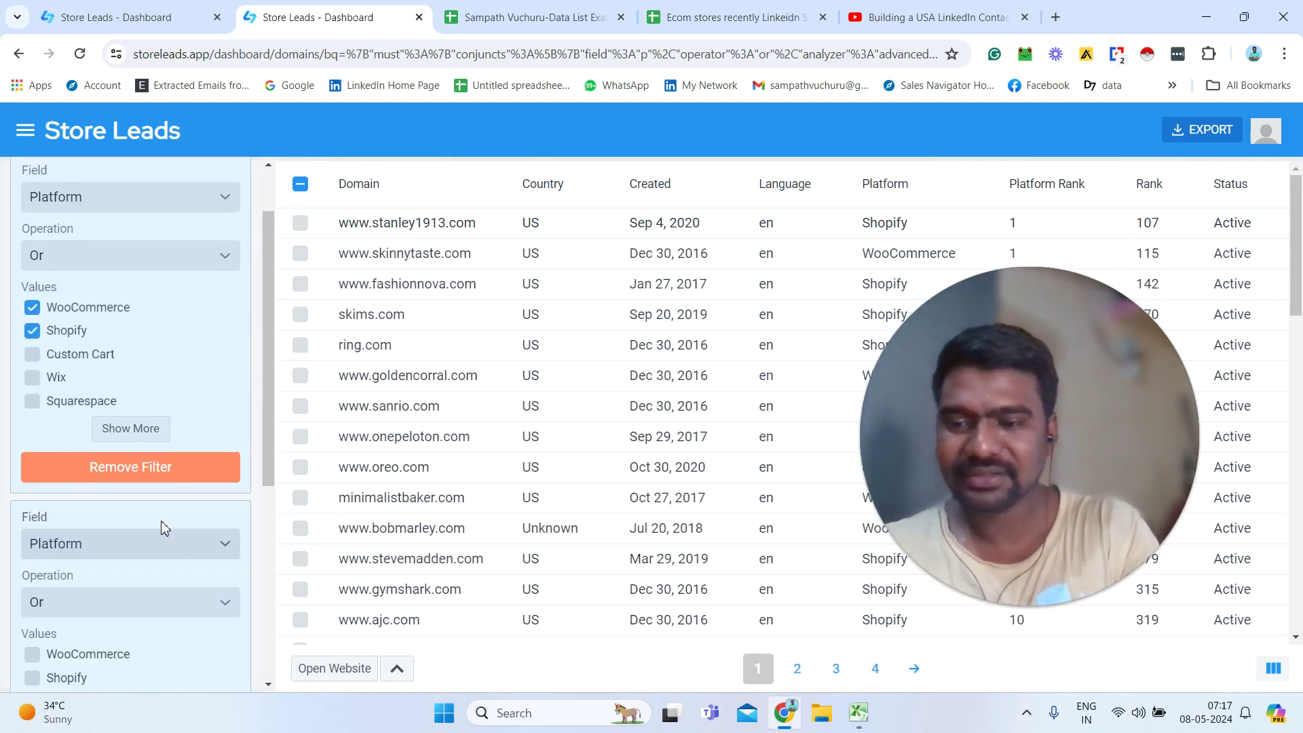
click(189, 544)
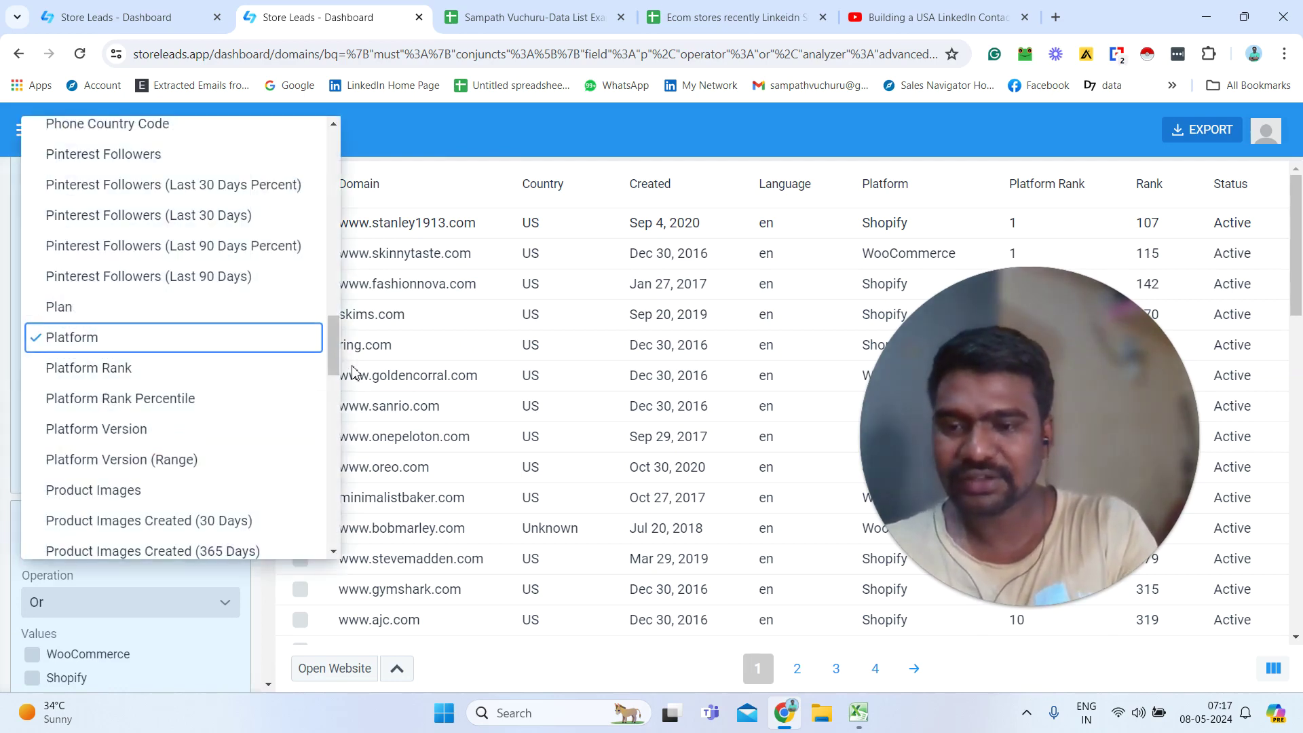
mouse_move(335, 360)
mouse_down()
mouse_move(326, 459)
mouse_move(326, 325)
mouse_move(322, 340)
mouse_up()
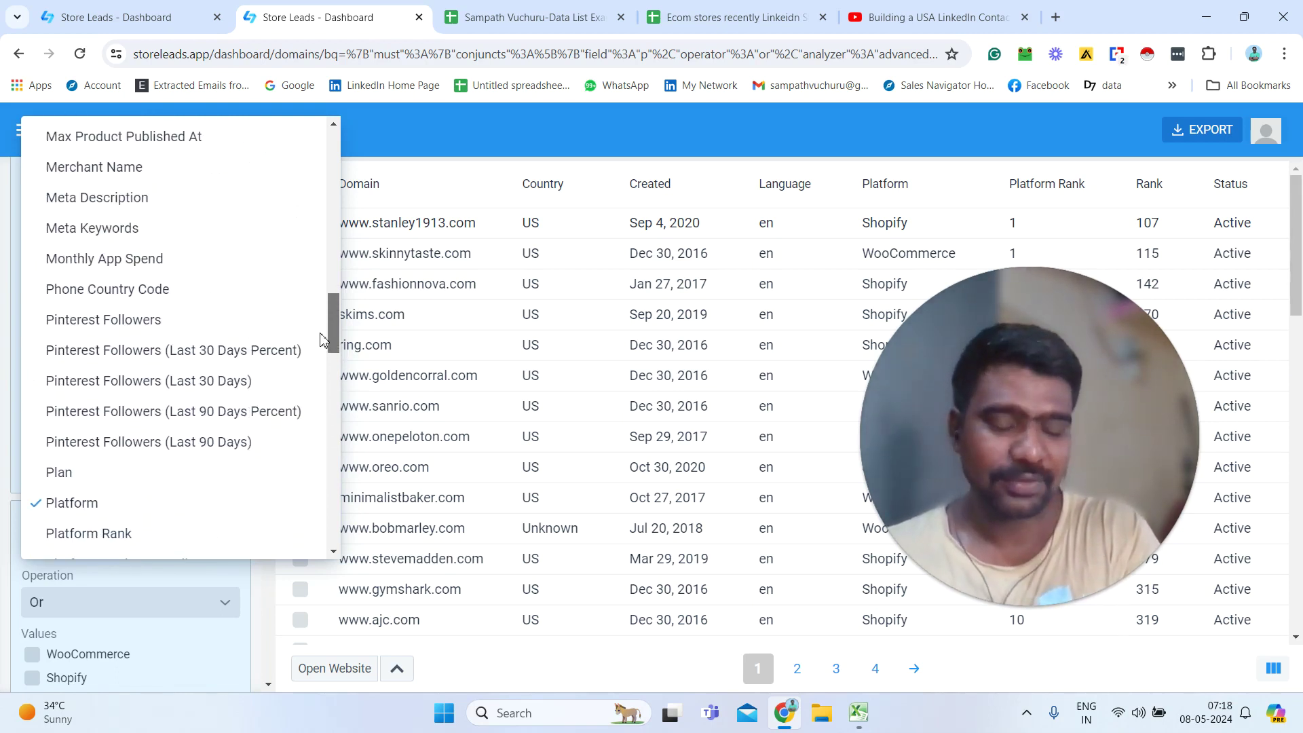
drag(322, 340, 317, 302)
scroll(317, 302, up, 1)
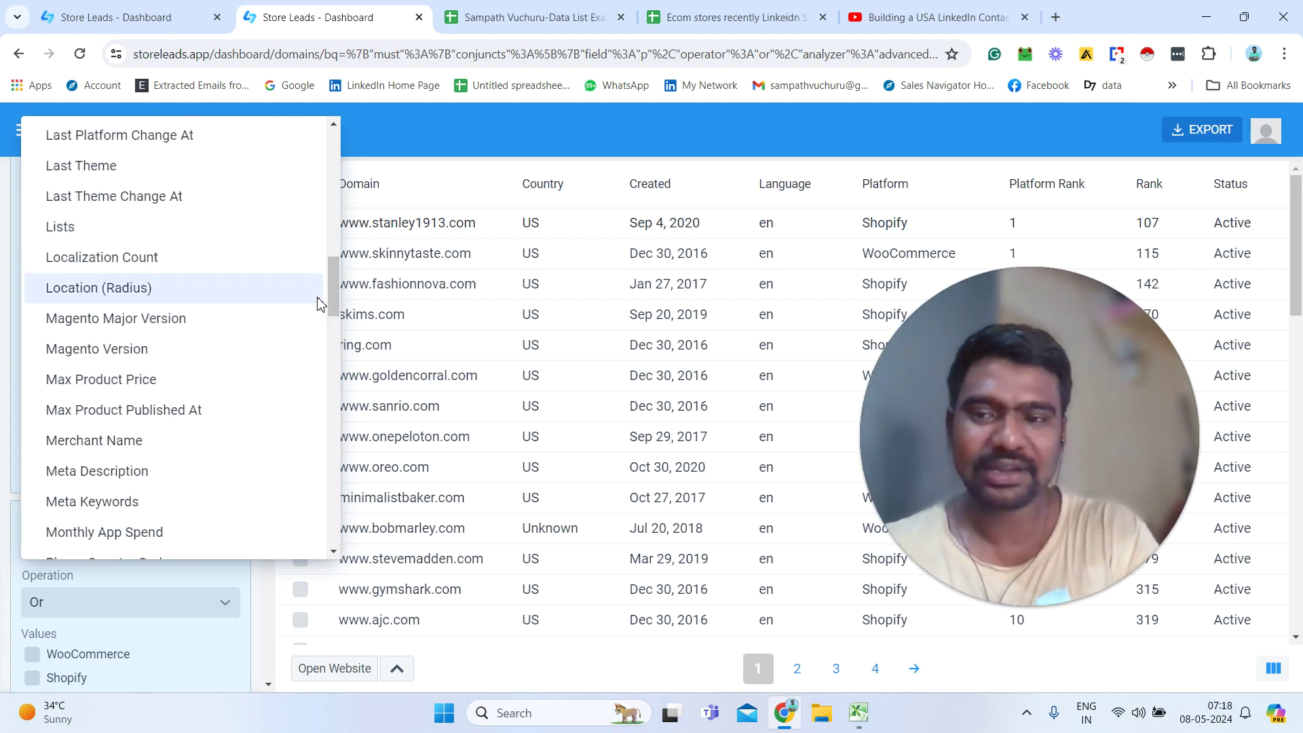
drag(333, 292, 335, 251)
scroll(210, 198, up, 5)
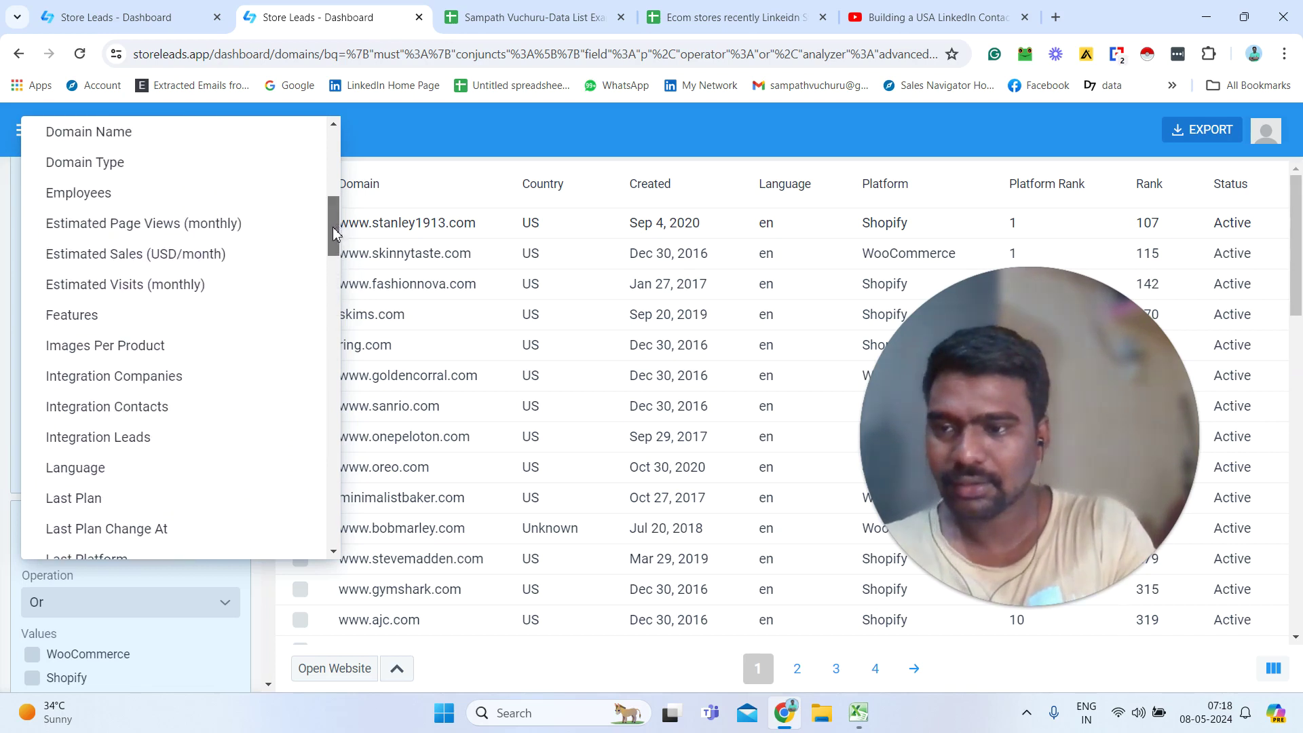
click(202, 200)
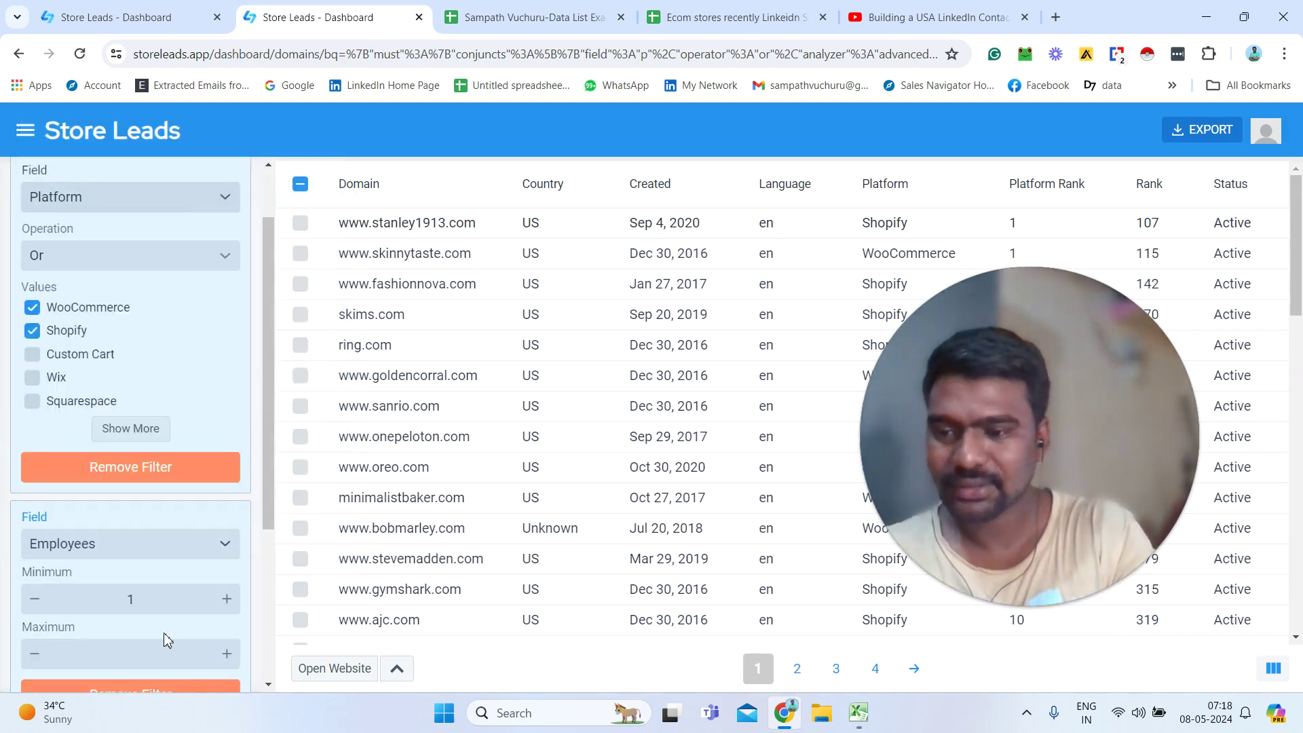
Set the employee range to 1–20 and run the search, giving 111,362 domains
scroll(267, 473, down, 2)
click(141, 523)
text(20)
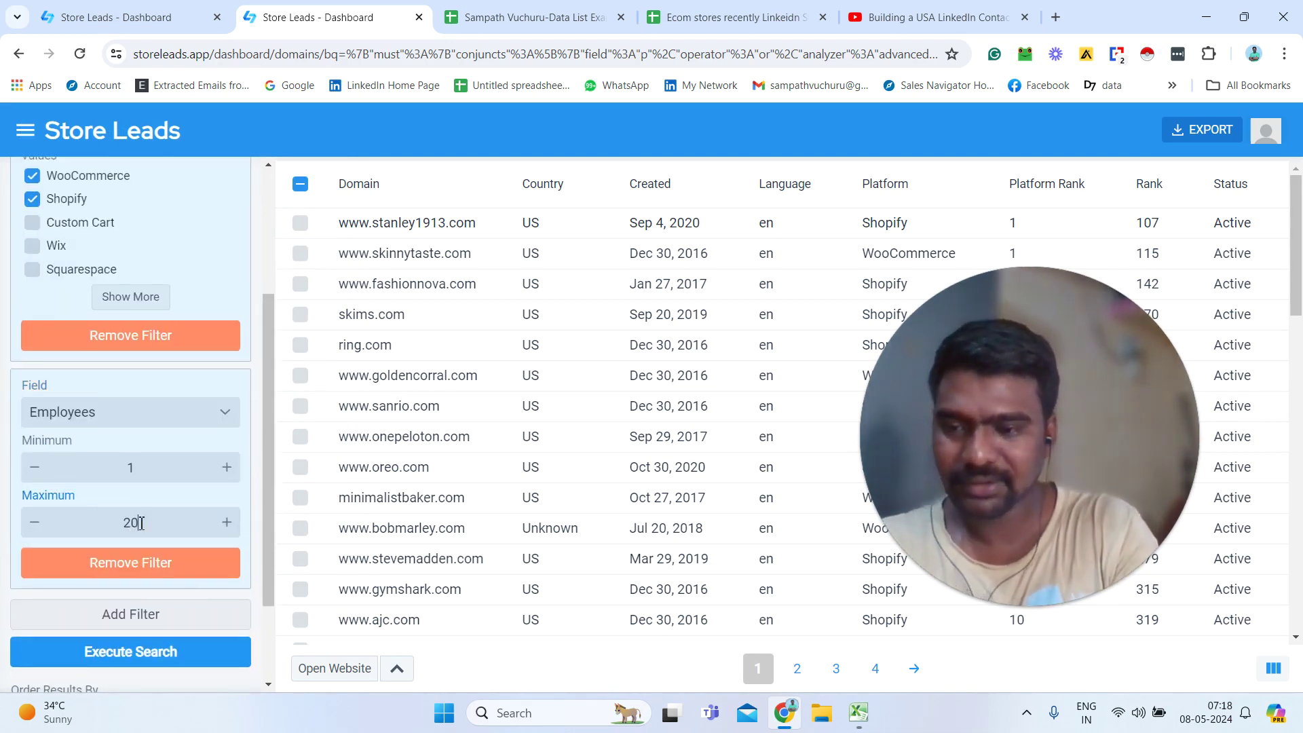
scroll(264, 493, down, 2)
click(173, 537)
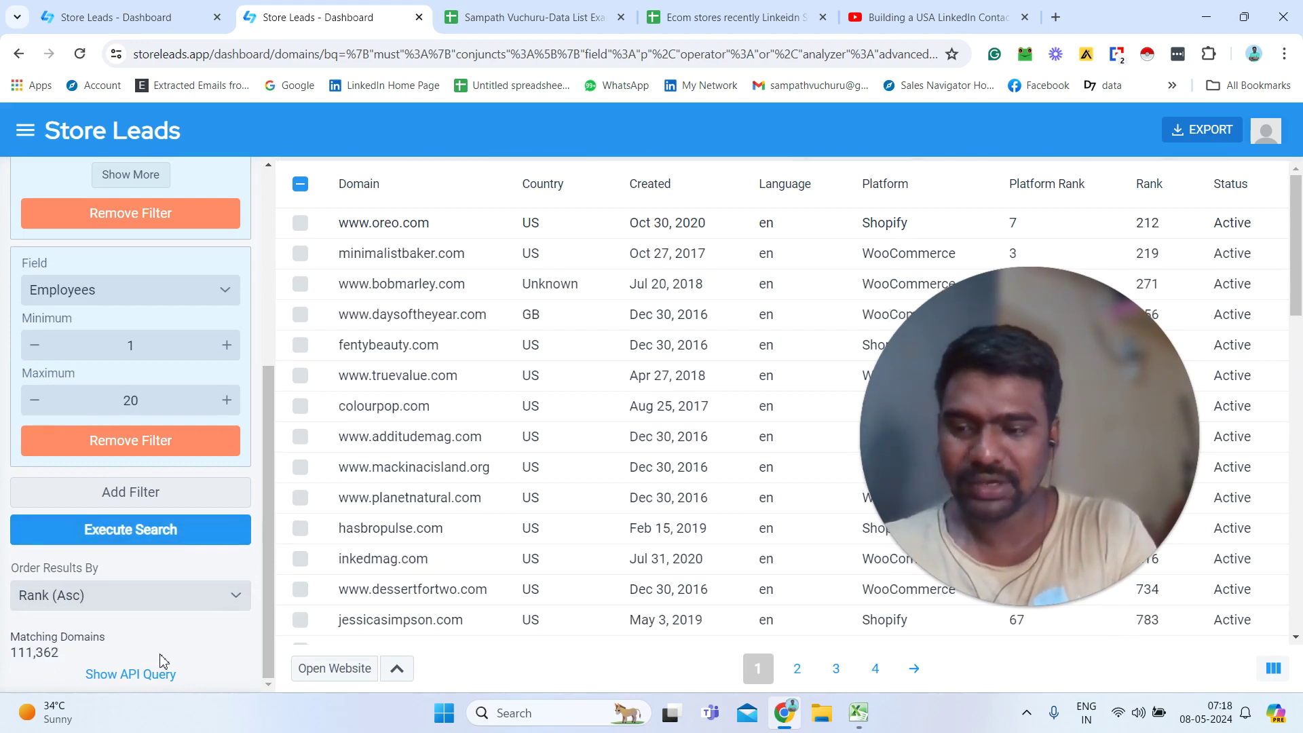
scroll(274, 540, up, 2)
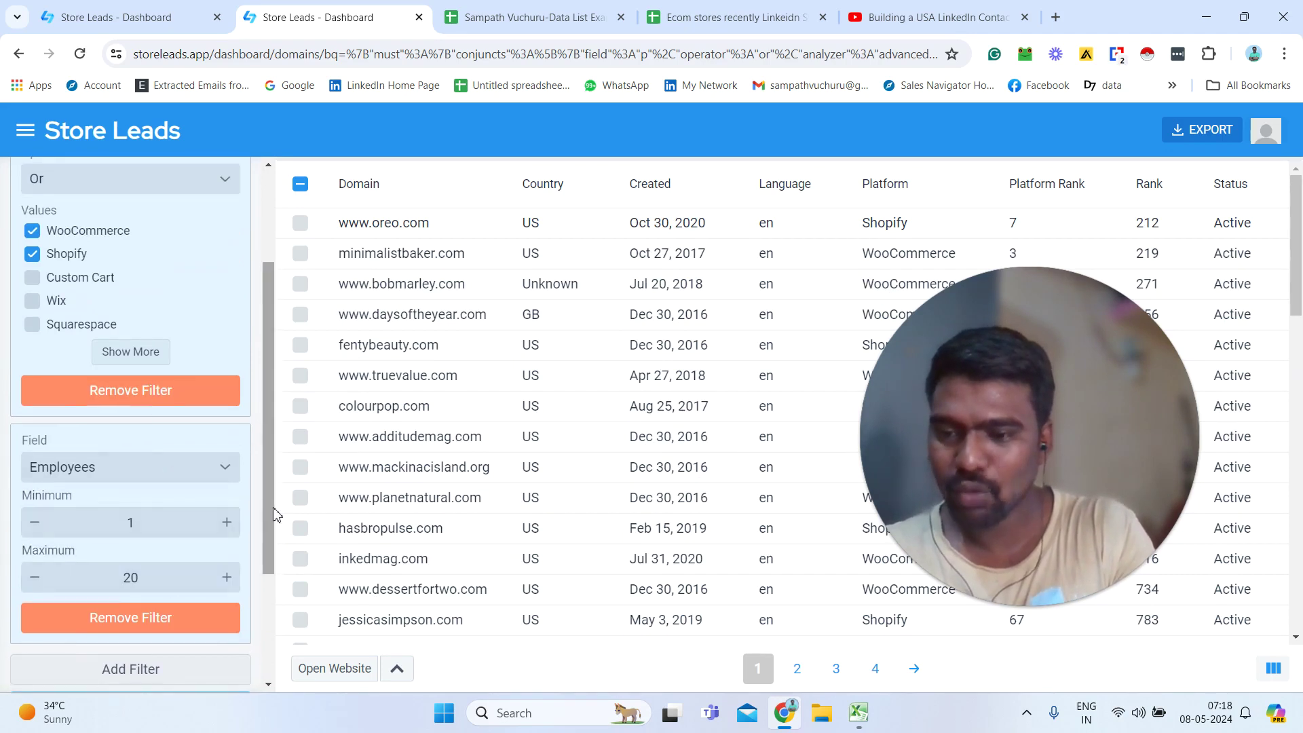
scroll(277, 577, down, 2)
Add another filter using the Created At (Monthly) field
click(192, 544)
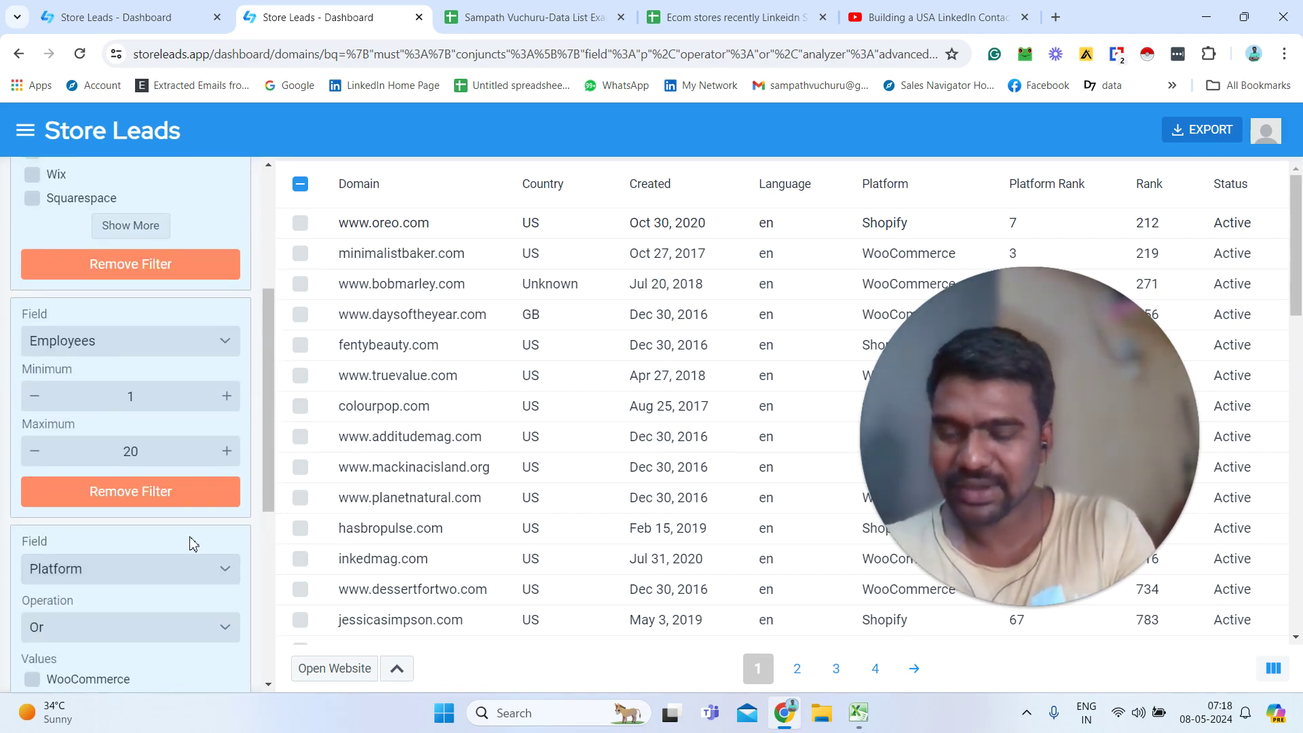
click(177, 568)
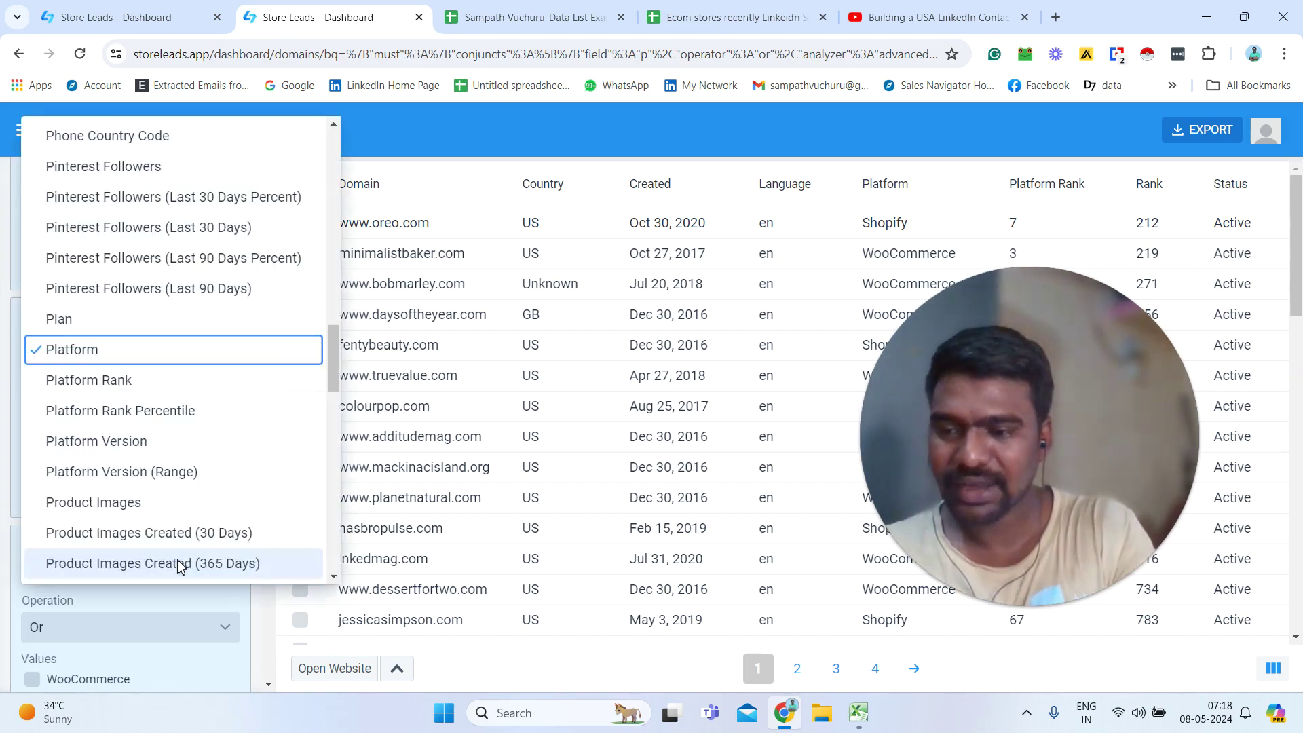
drag(335, 337, 348, 197)
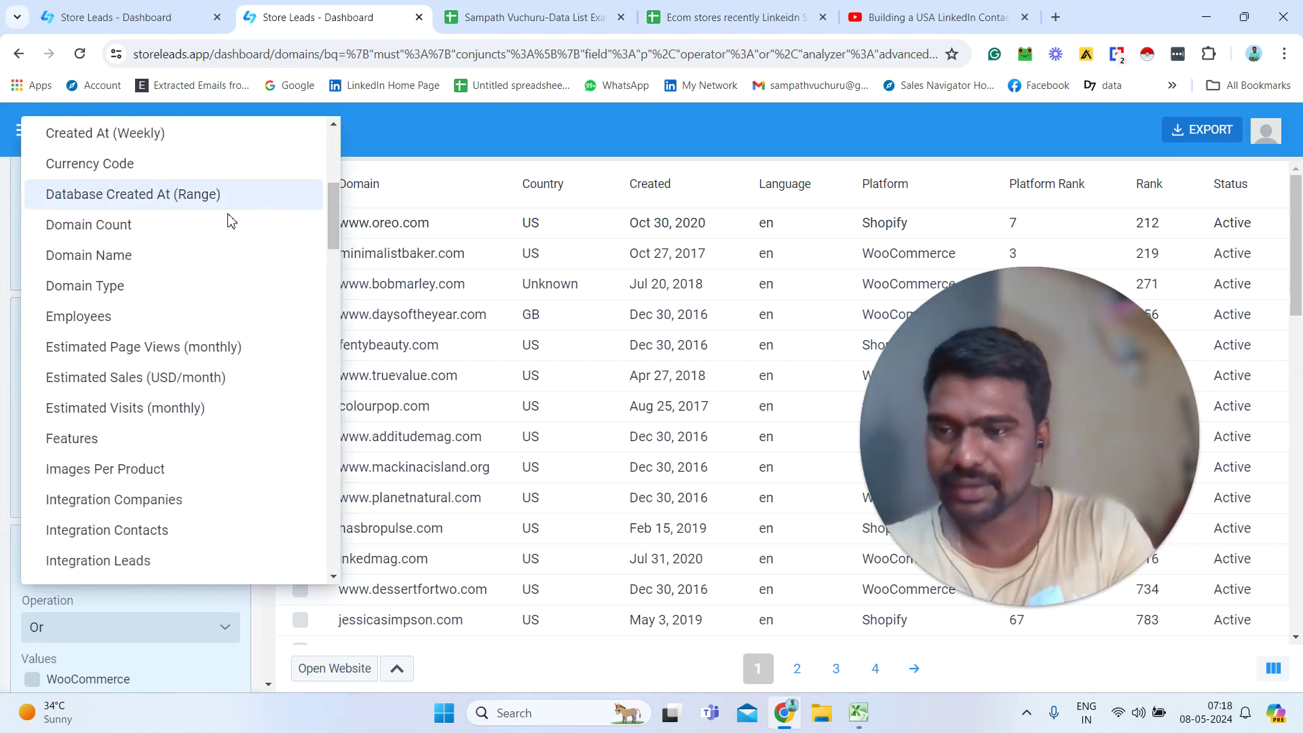
drag(334, 198, 347, 163)
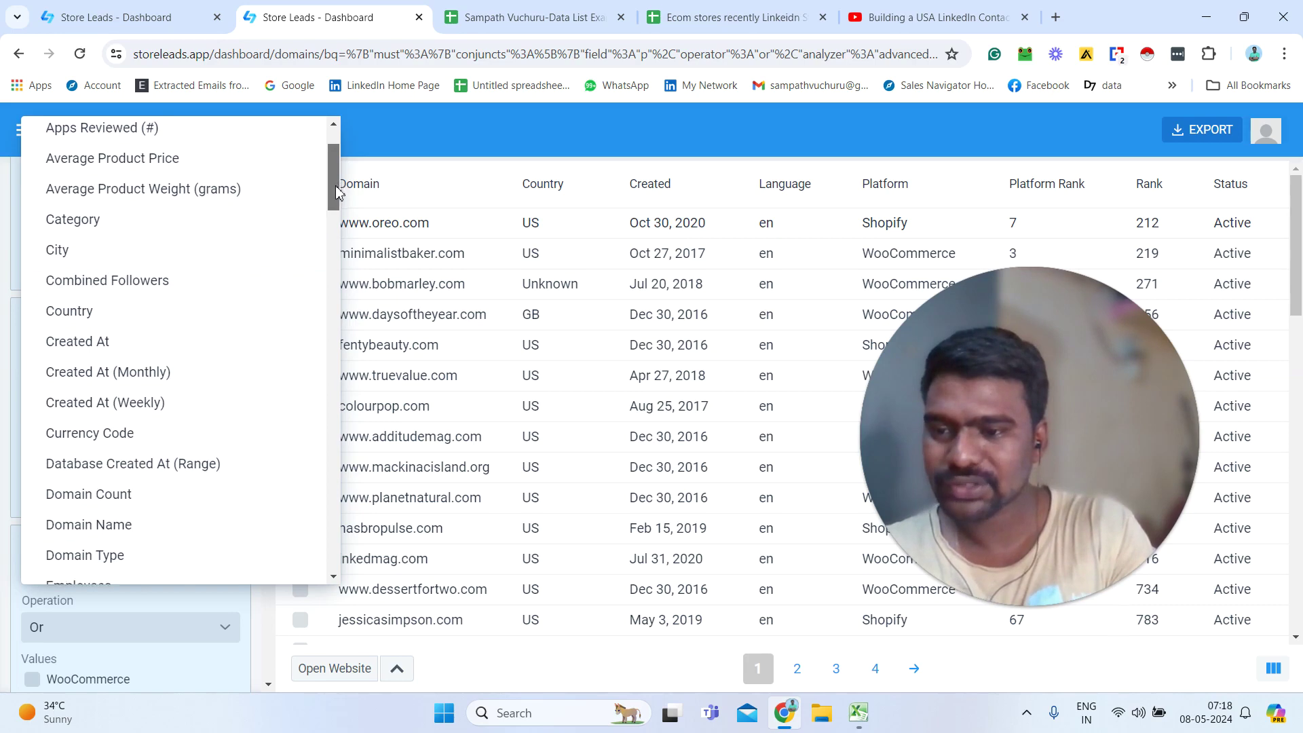
scroll(218, 217, down, 2)
click(118, 249)
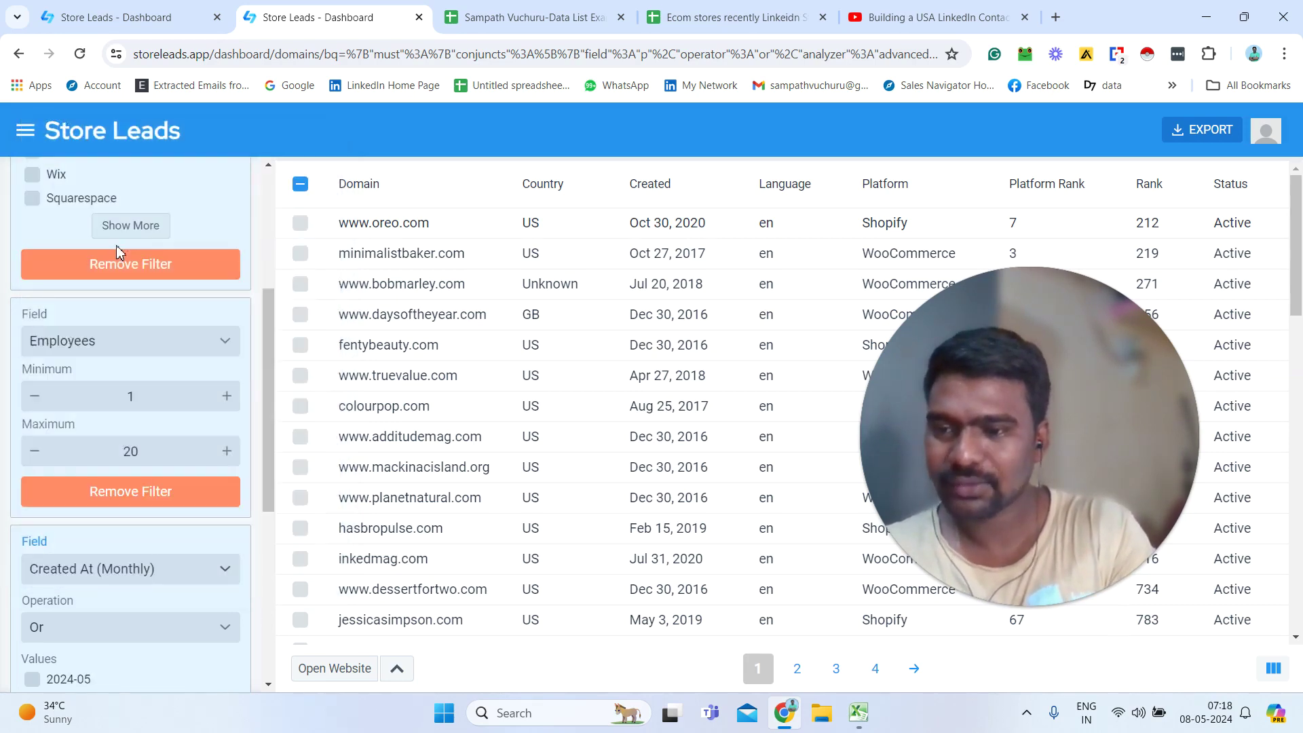
drag(262, 375, 273, 466)
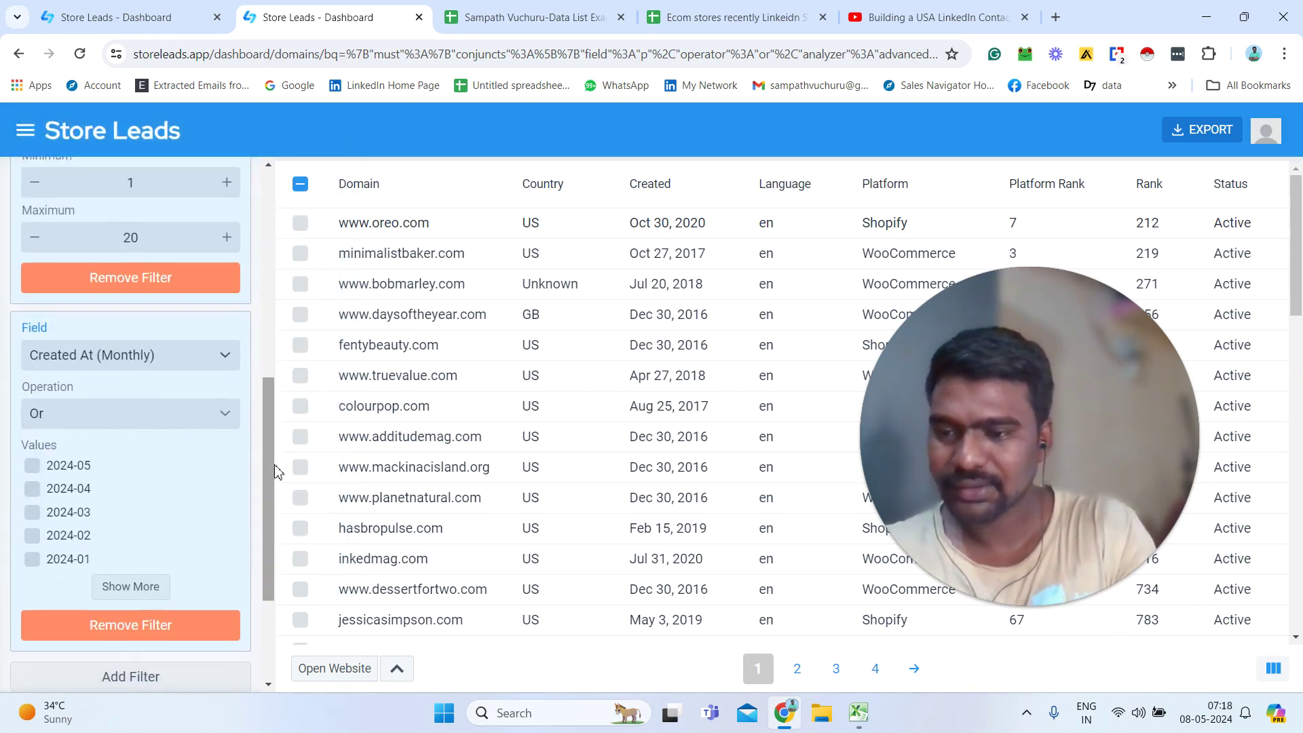
click(32, 467)
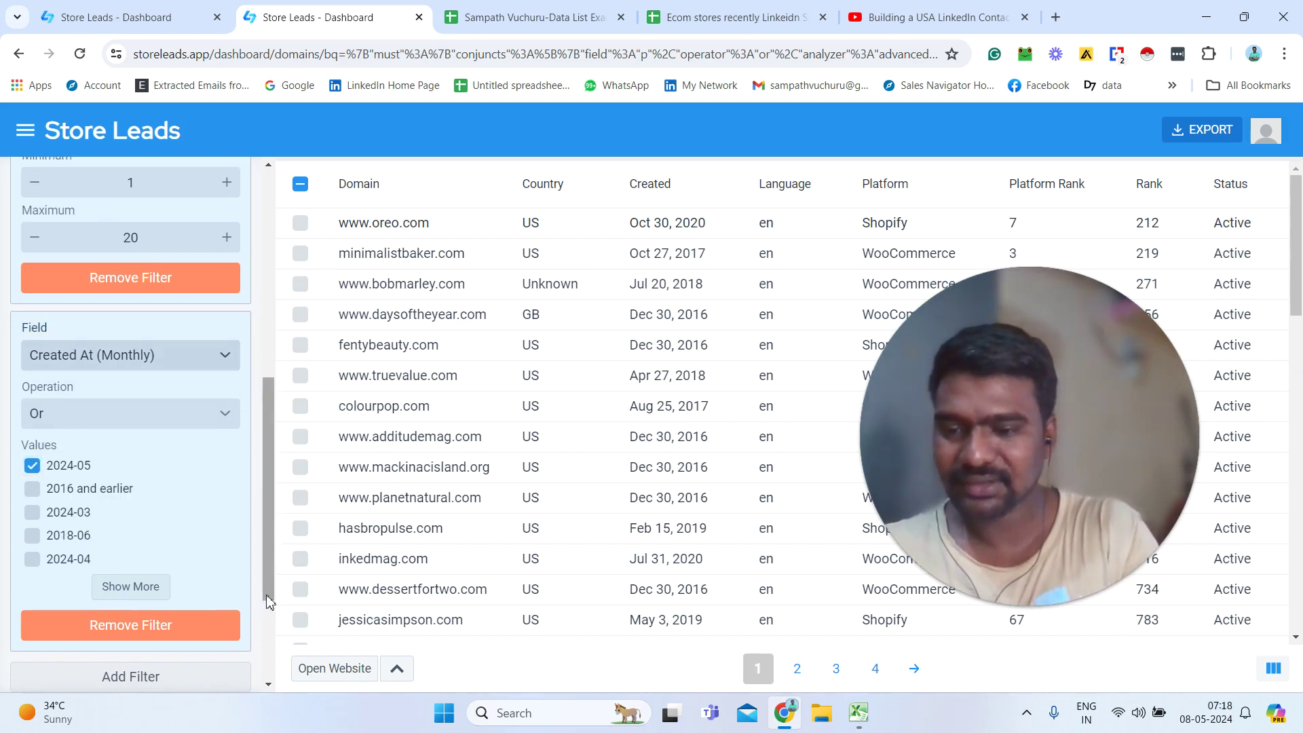
scroll(273, 674, down, 3)
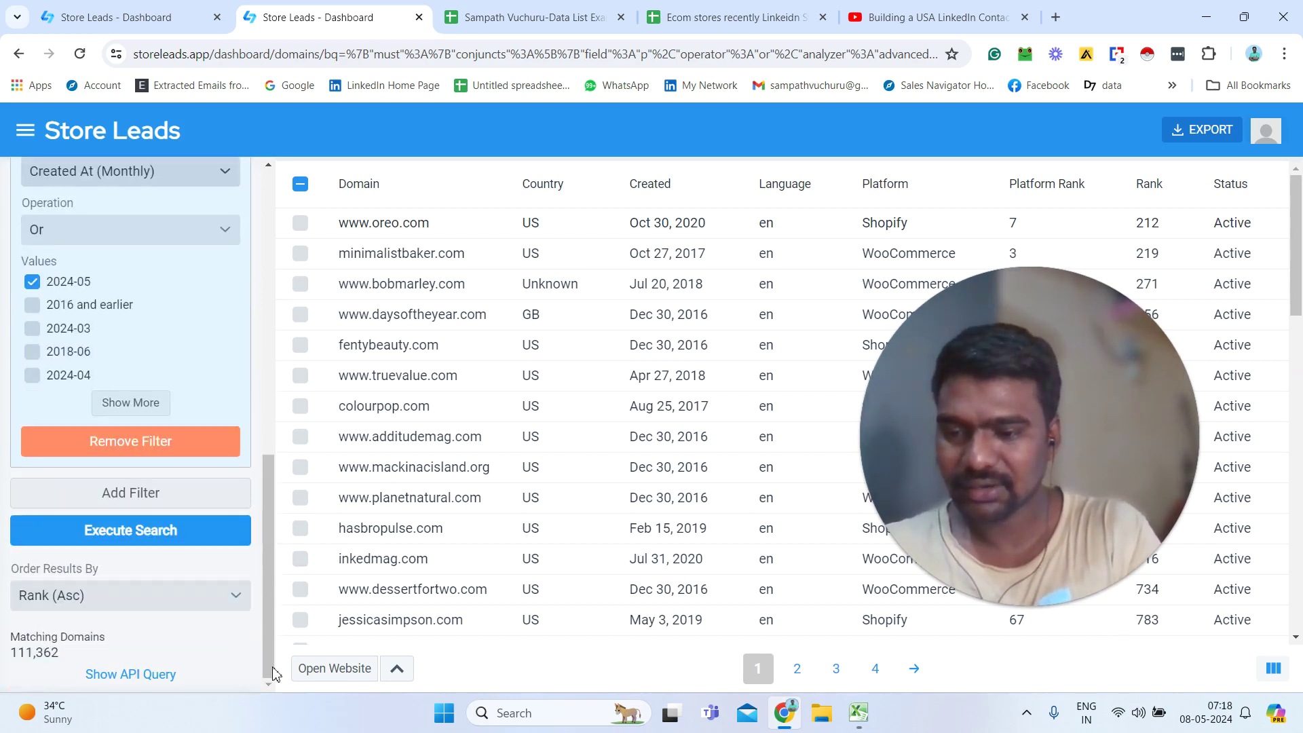
click(161, 544)
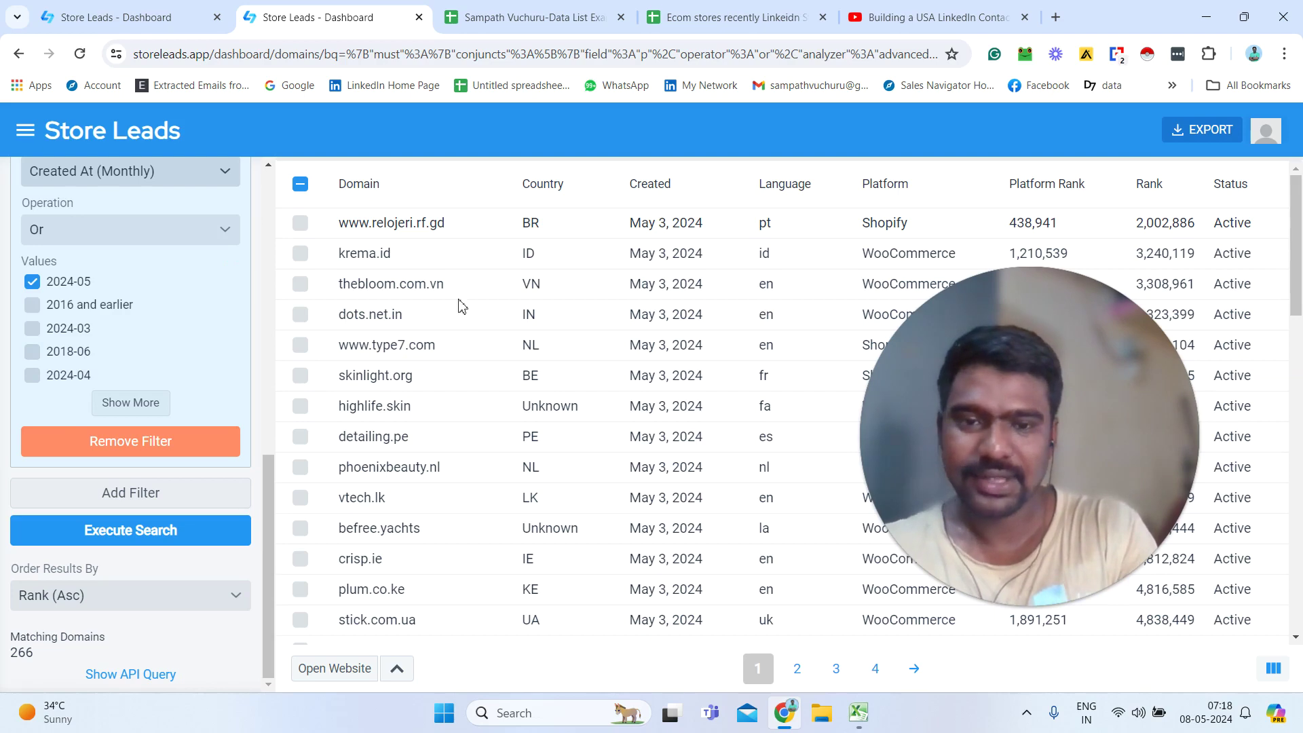
click(278, 229)
Export the 266 stores as CSV with all standard, social media and page URL fields
click(149, 242)
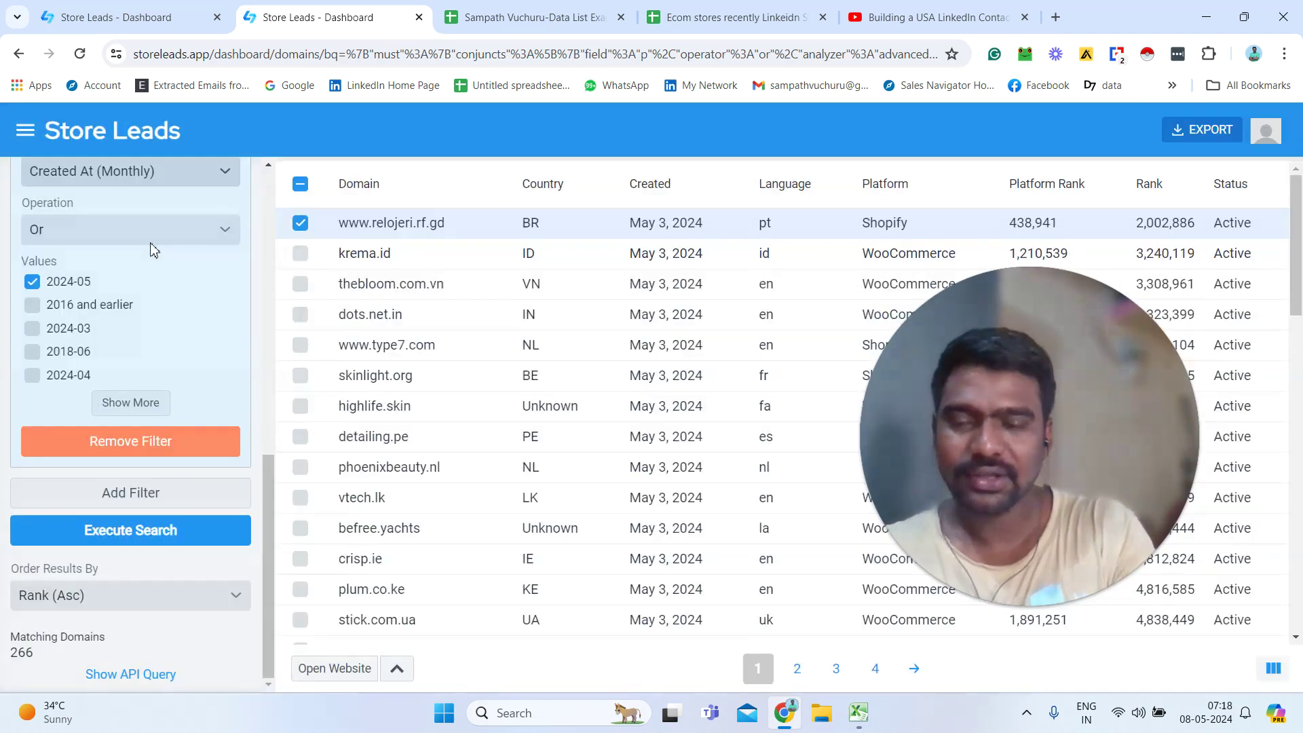
click(1171, 141)
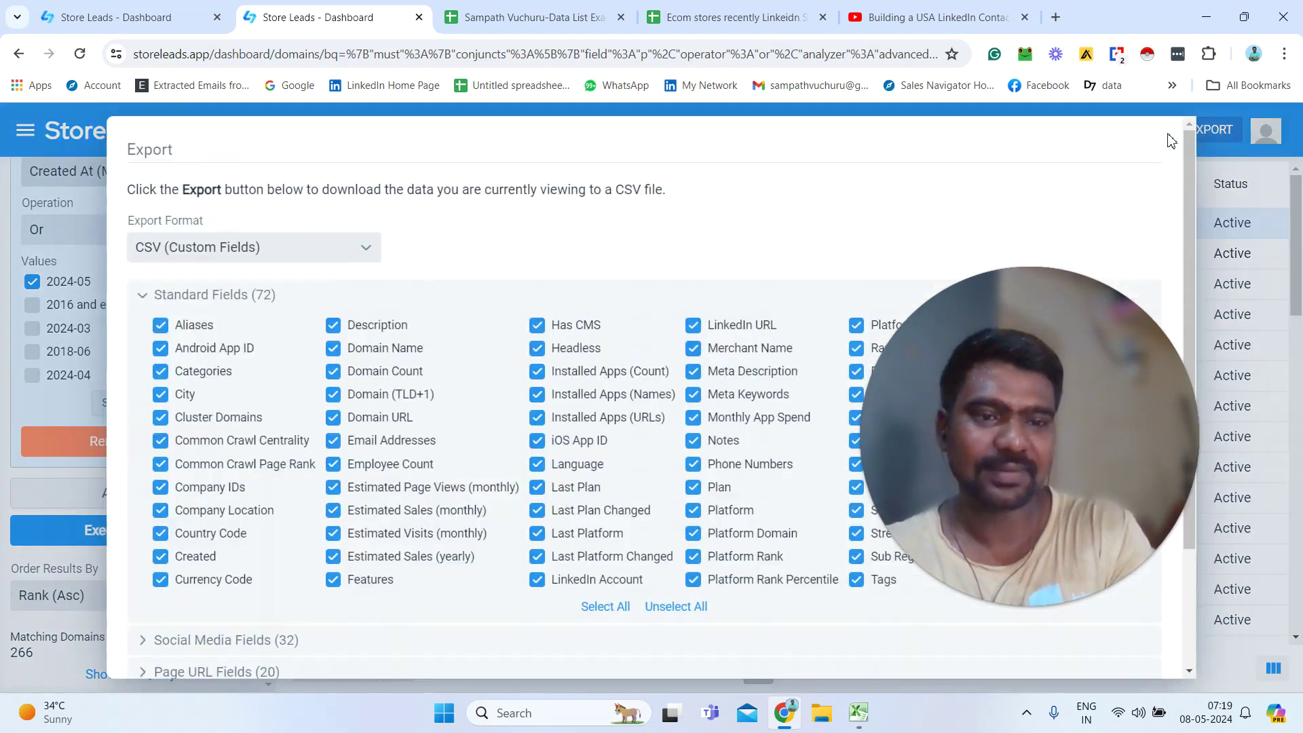
drag(1189, 180, 1193, 258)
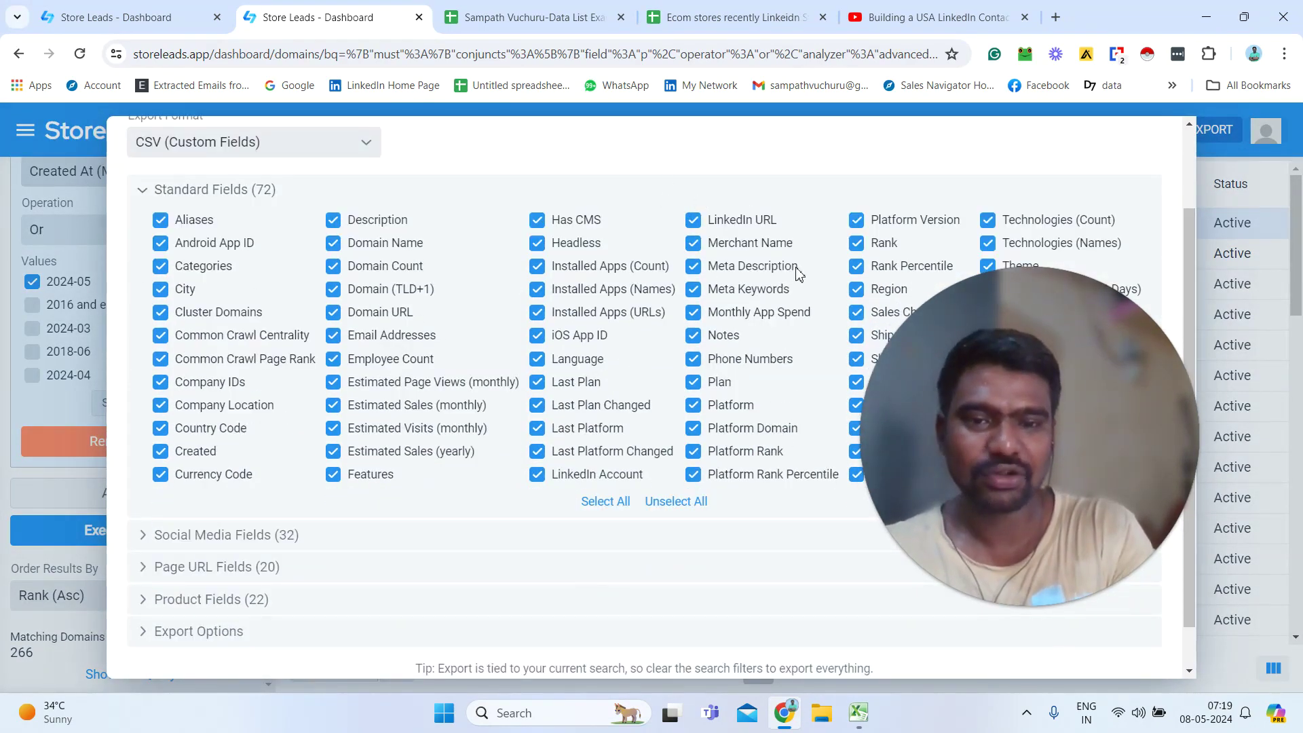
drag(1185, 238, 1191, 296)
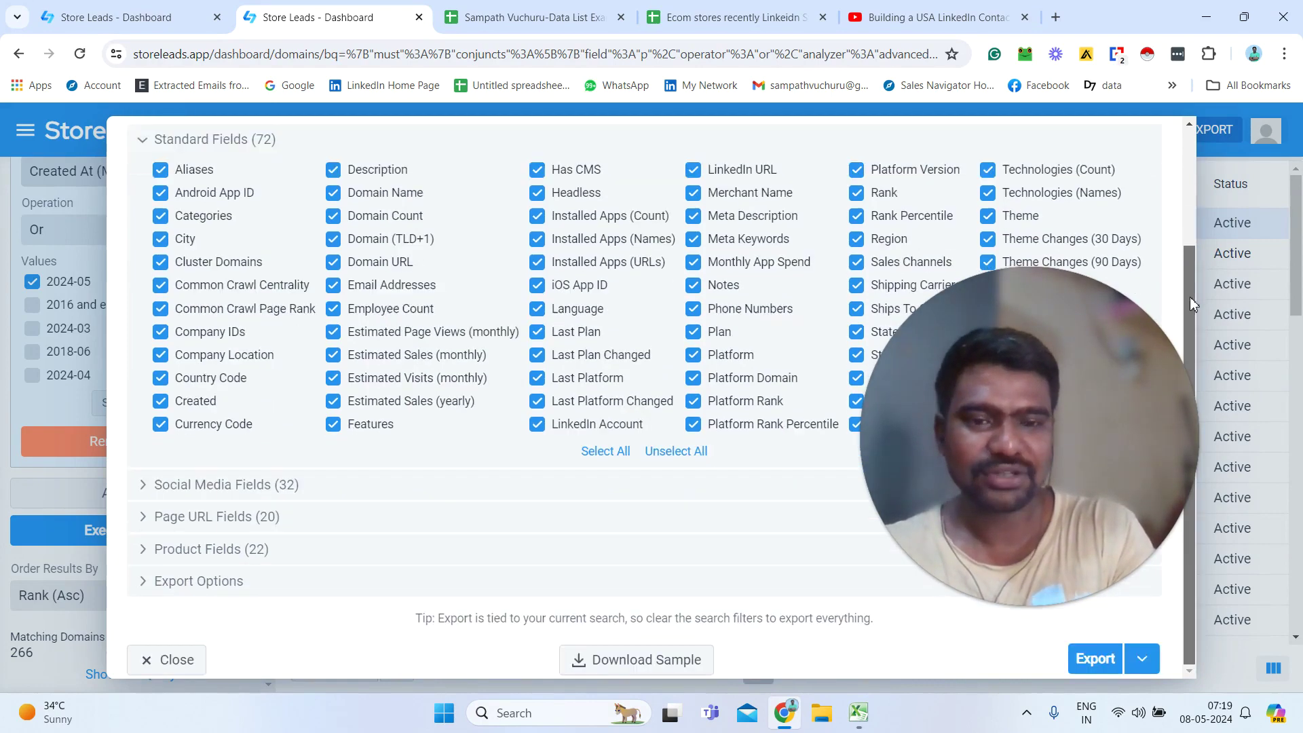
click(273, 486)
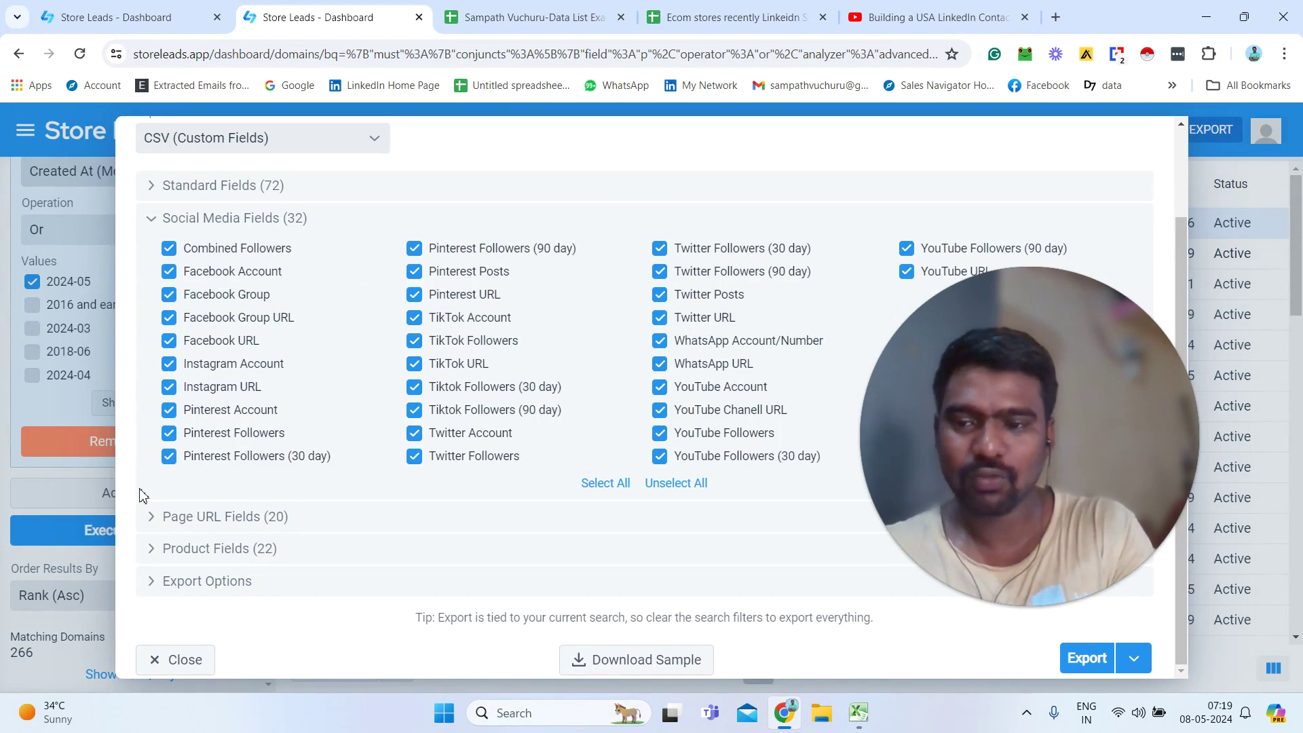
click(190, 523)
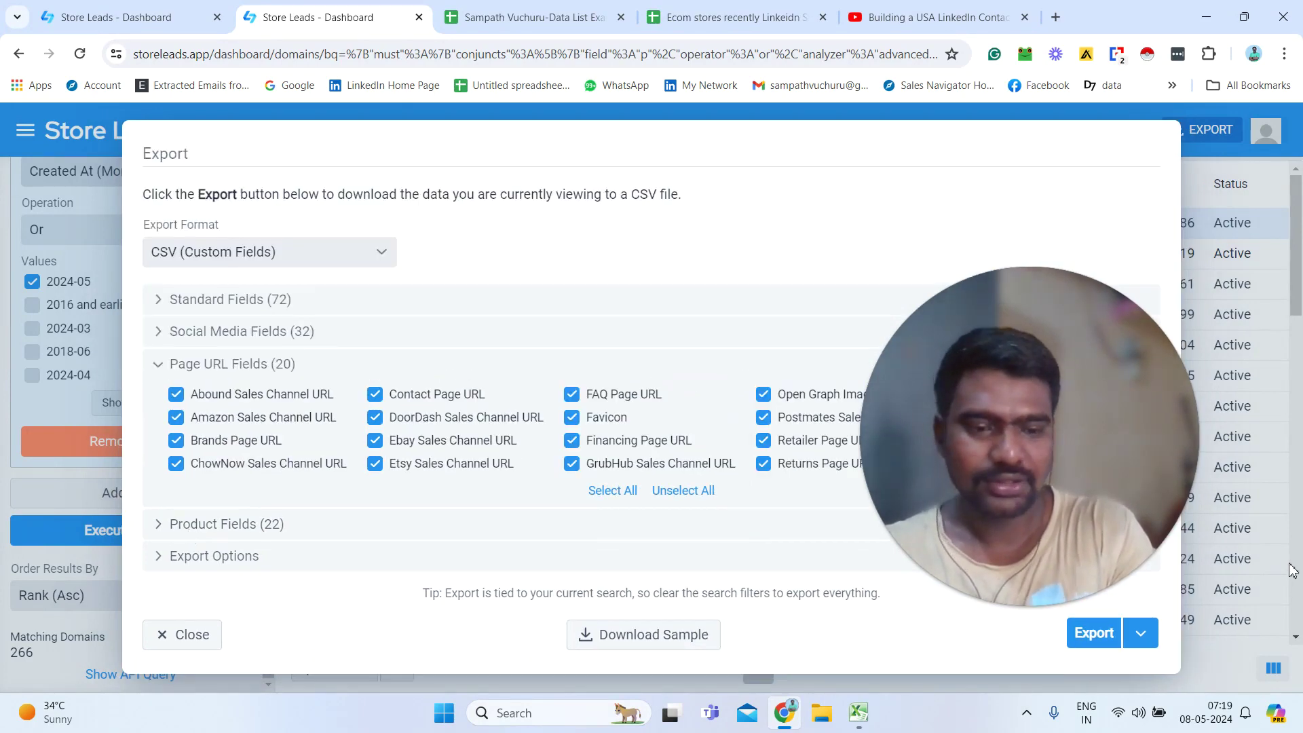
click(1095, 634)
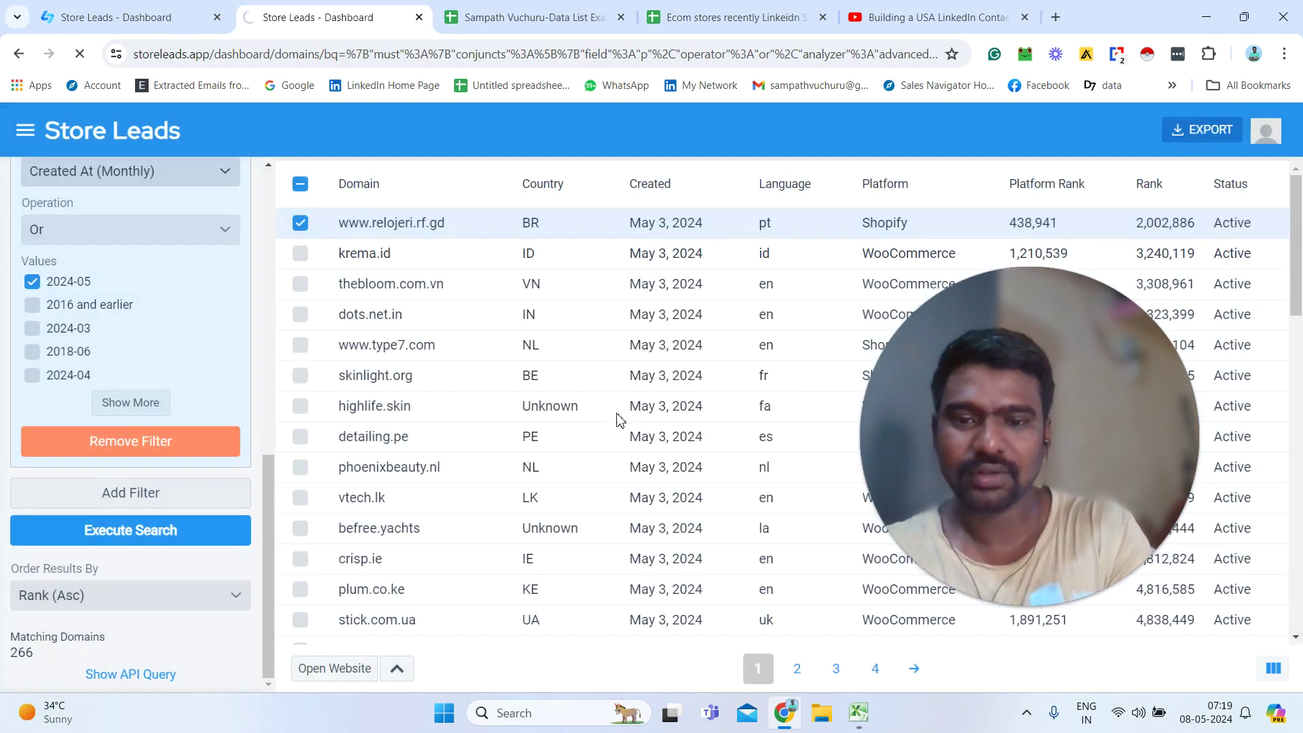
click(772, 10)
Browse row 2 of domains_export (8).csv from the domain column through shipping_carriers
click(195, 271)
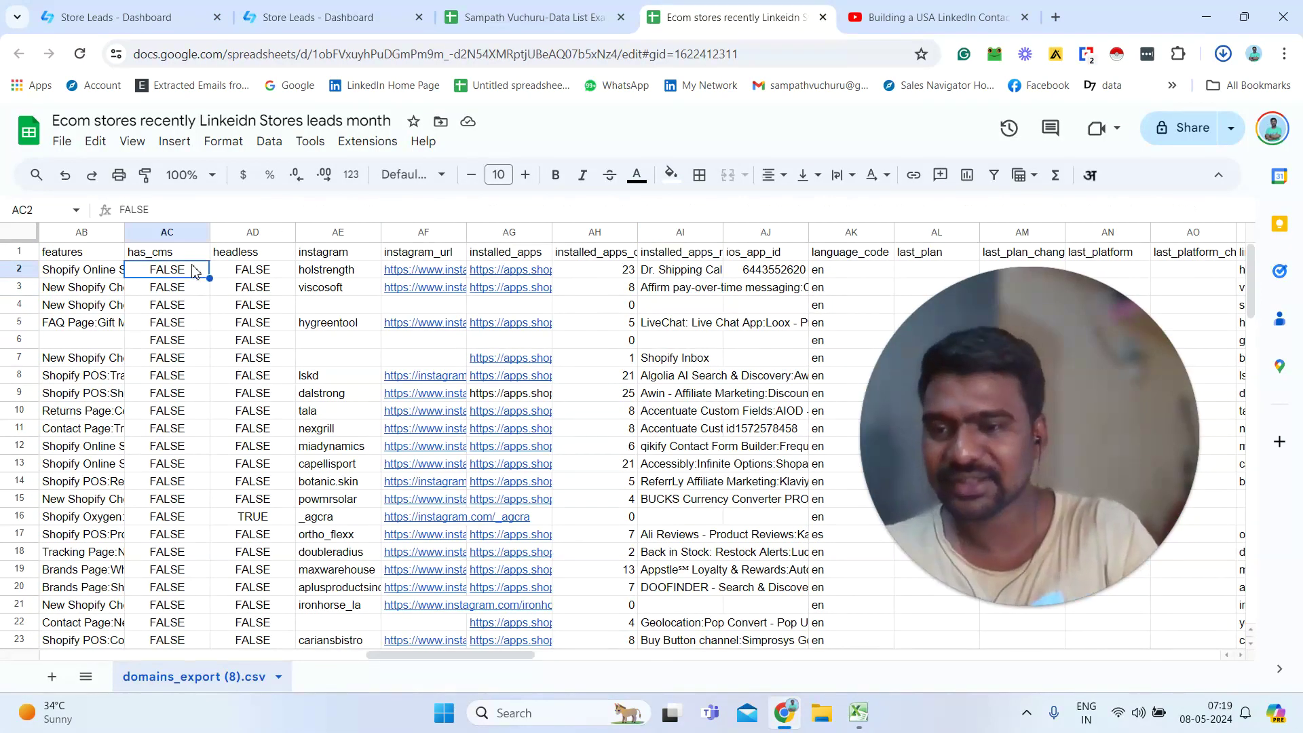
key(Left)
key(Left)
key(Left)
key(Left)
key(Left)
key(Left)
key(Left)
key(Left)
key(Left)
key(Left)
key(Left)
key(Left)
key(Left)
key(Left)
key(Left)
key(Left)
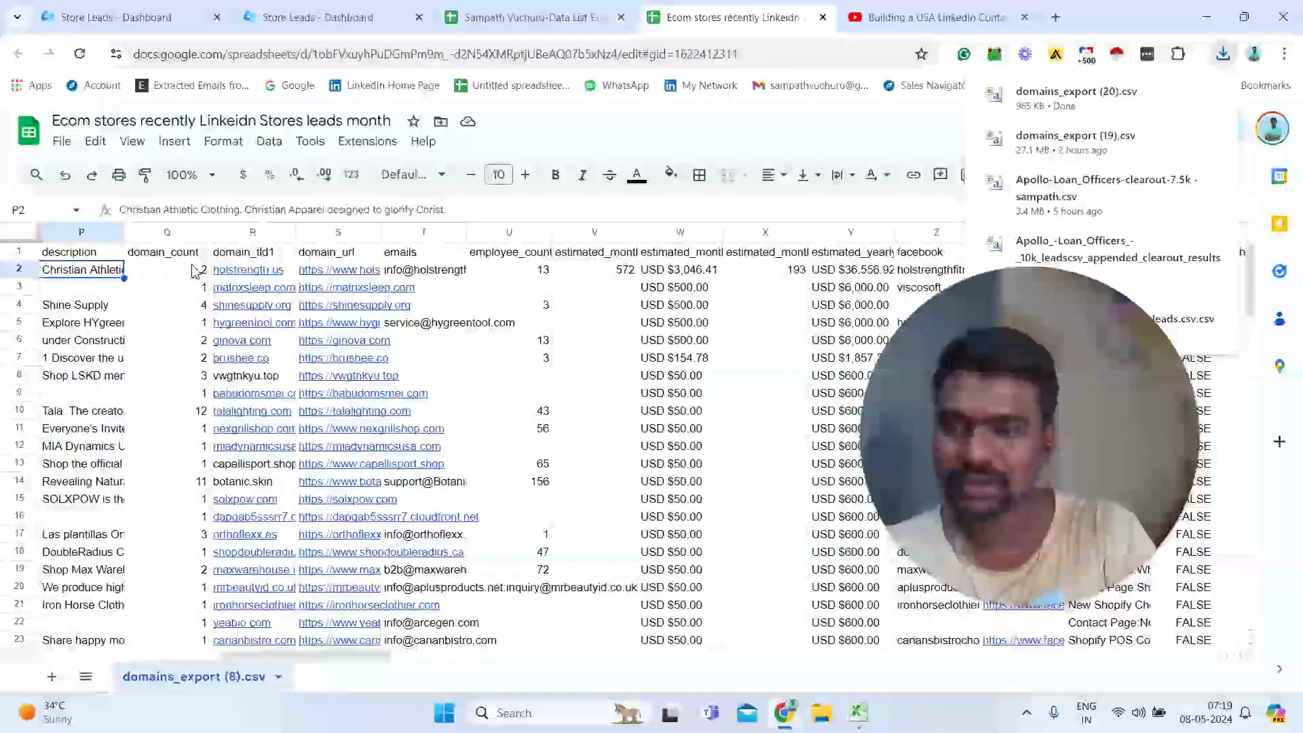
key(Left)
key(Left)
key(Left)
key(Left)
key(Left)
key(Left)
key(Left)
key(Left)
key(Left)
key(Left)
key(Left)
key(Left)
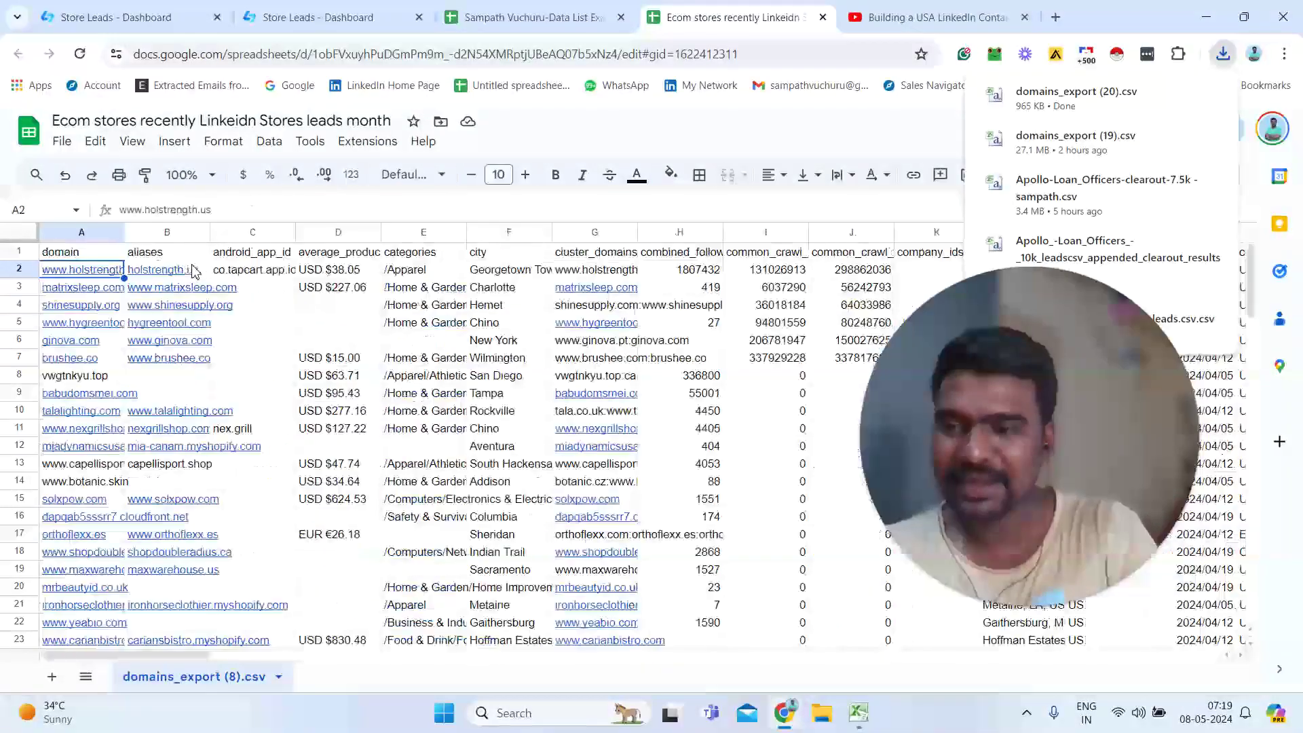
key(Right)
key(Right)
key(Right)
key(Right)
key(Right)
key(Right)
key(Right)
key(Right)
key(Right)
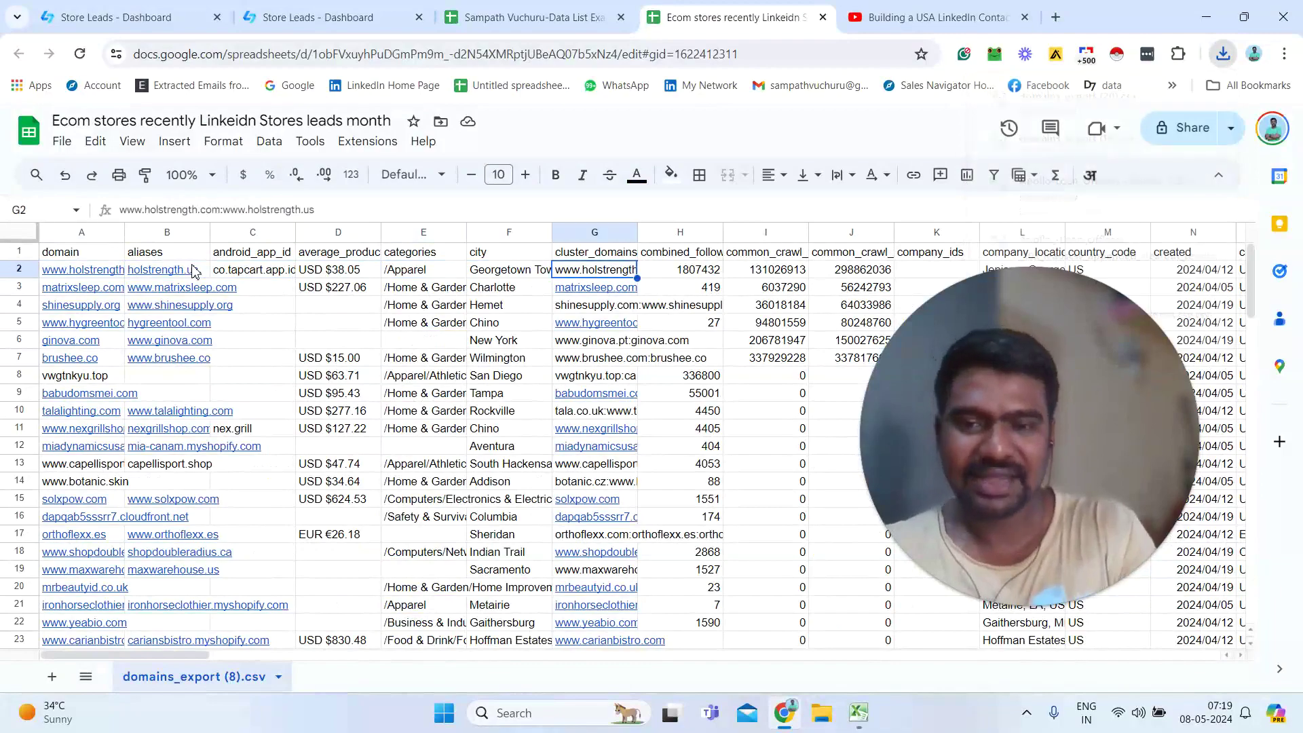
key(Right)
key(Right)
key(Right)
key(Right)
key(Right)
key(Right)
key(Right)
key(Right)
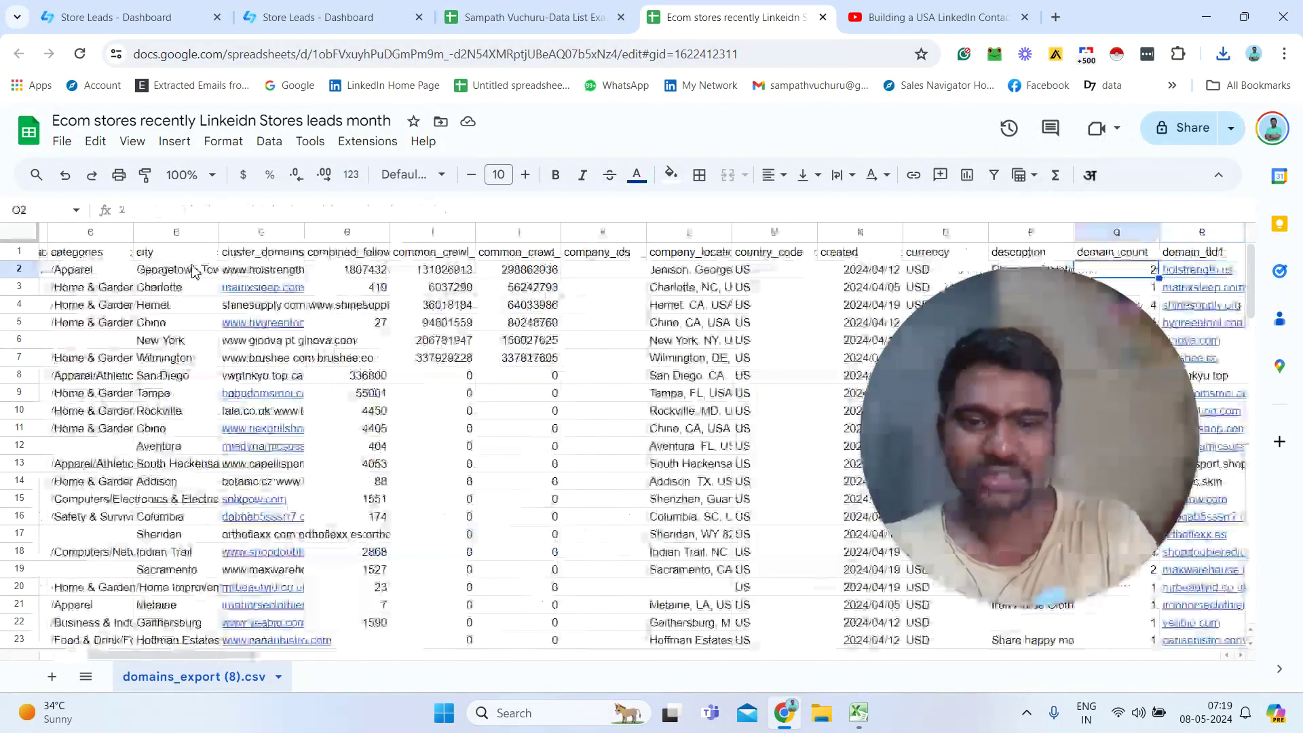
key(Left)
key(Left)
key(Left)
key(Left)
key(Right)
key(Right)
key(Right)
key(Right)
key(Right)
key(Right)
key(Right)
key(Right)
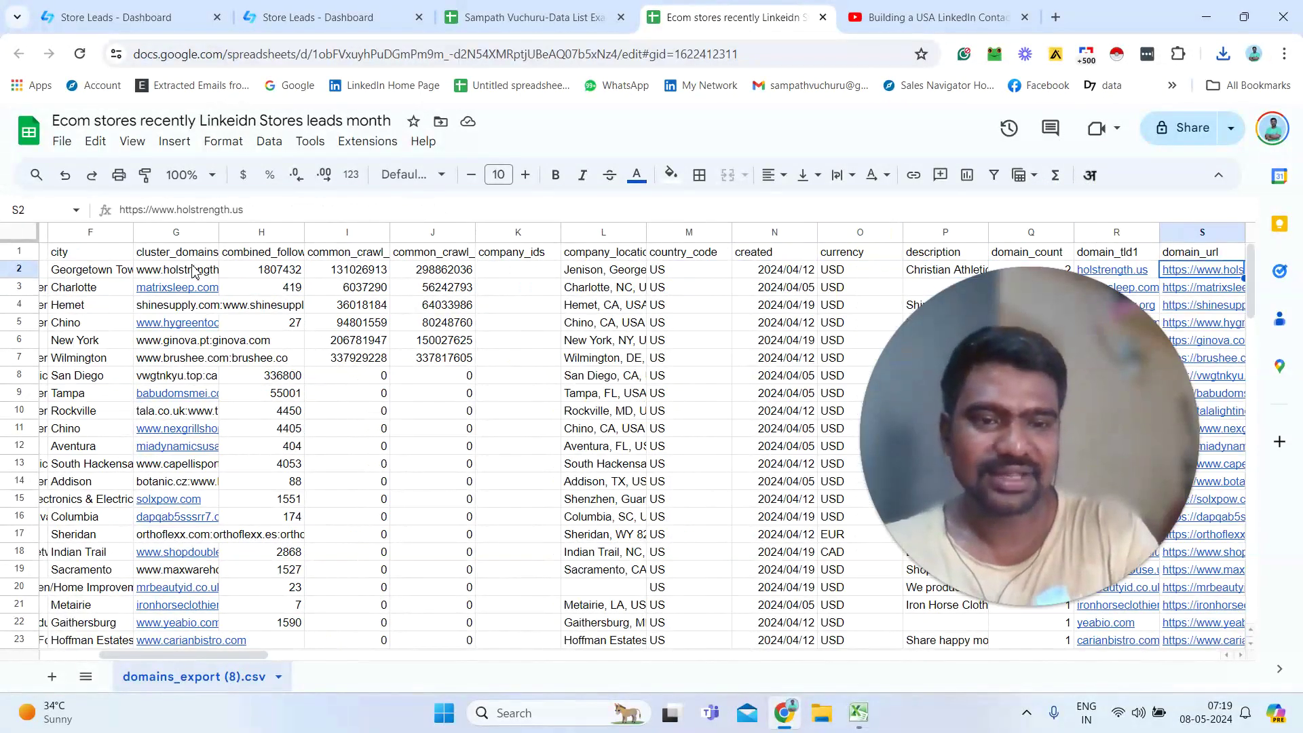
key(Right)
key(Right)
key(Right)
key(Right)
key(Right)
key(Right)
key(Right)
key(Right)
key(Right)
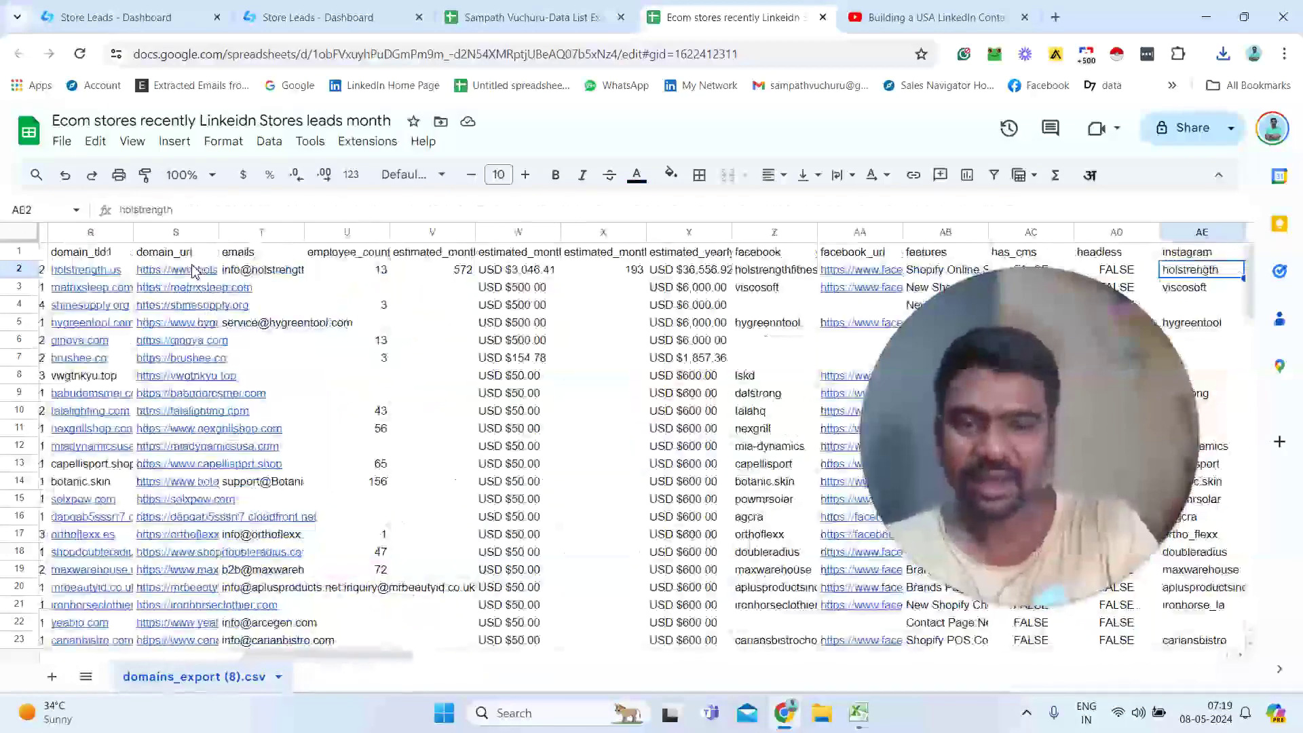
key(Right)
key(Right)
key(Right)
key(Right)
key(Right)
key(Right)
key(Right)
key(Right)
key(Right)
key(Right)
key(Right)
key(Right)
key(Right)
key(Right)
key(Right)
key(Right)
key(Right)
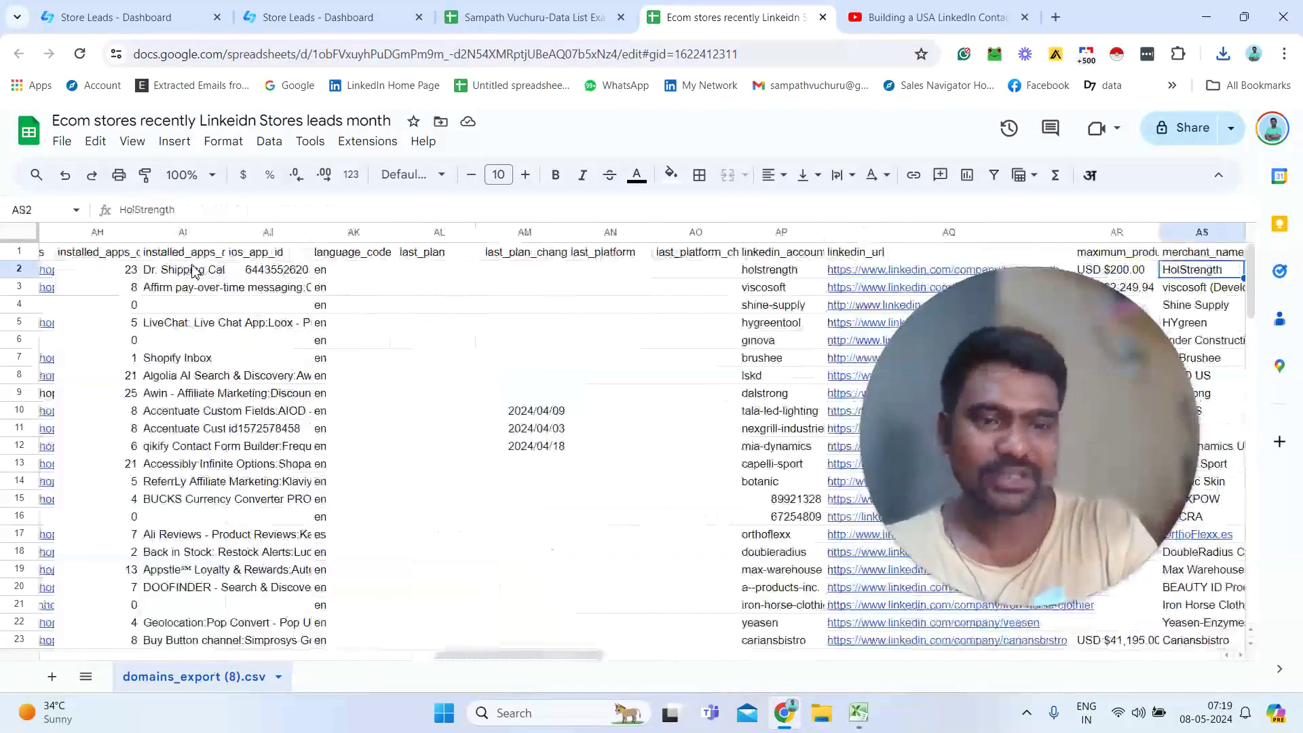
key(Right)
key(Right)
key(Right)
key(Right)
key(Right)
key(Right)
key(Right)
key(Right)
key(Right)
key(Right)
key(Right)
key(Right)
key(Right)
key(Right)
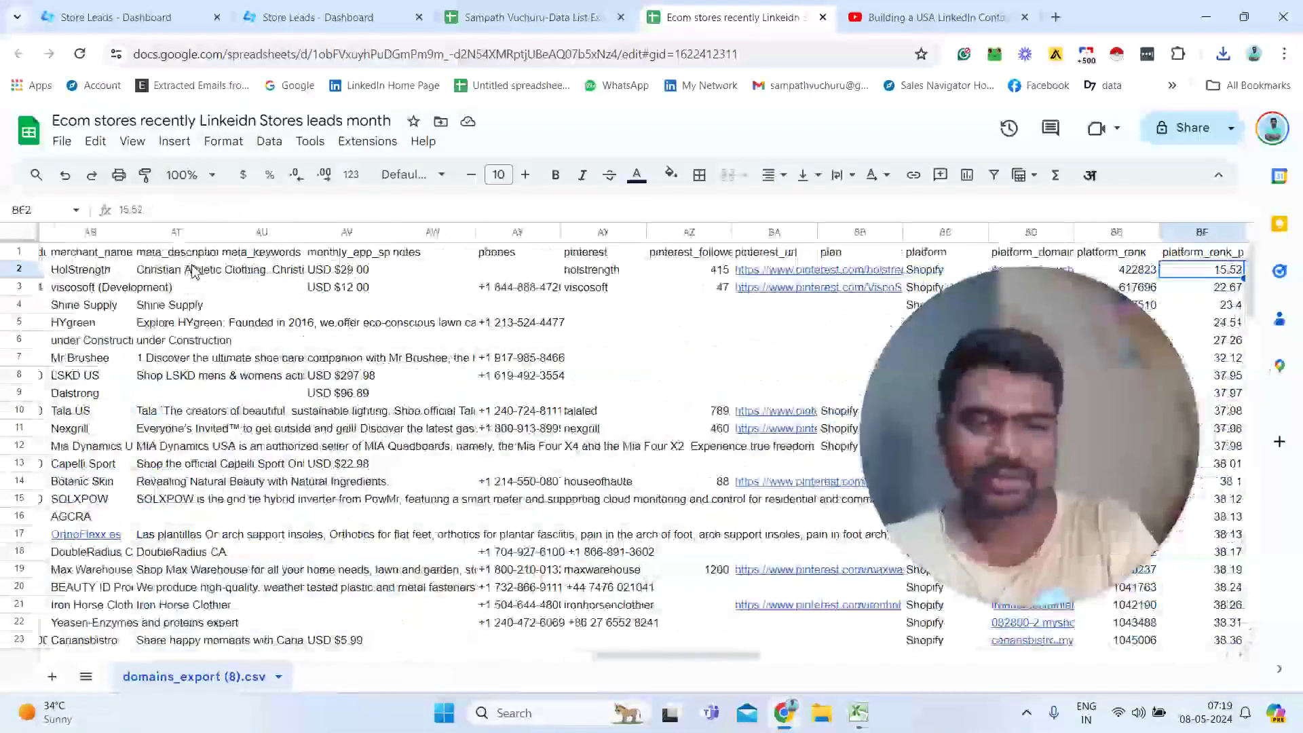
key(Right)
key(Right)
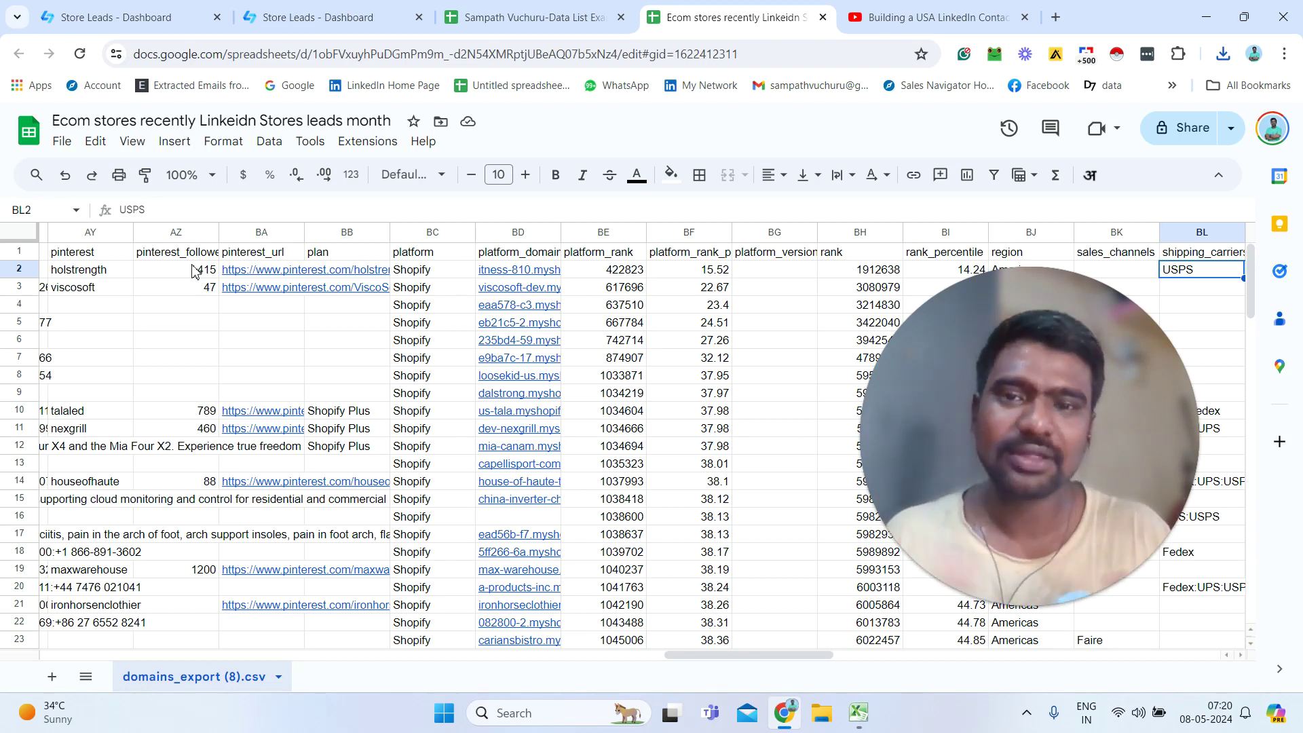
click(558, 7)
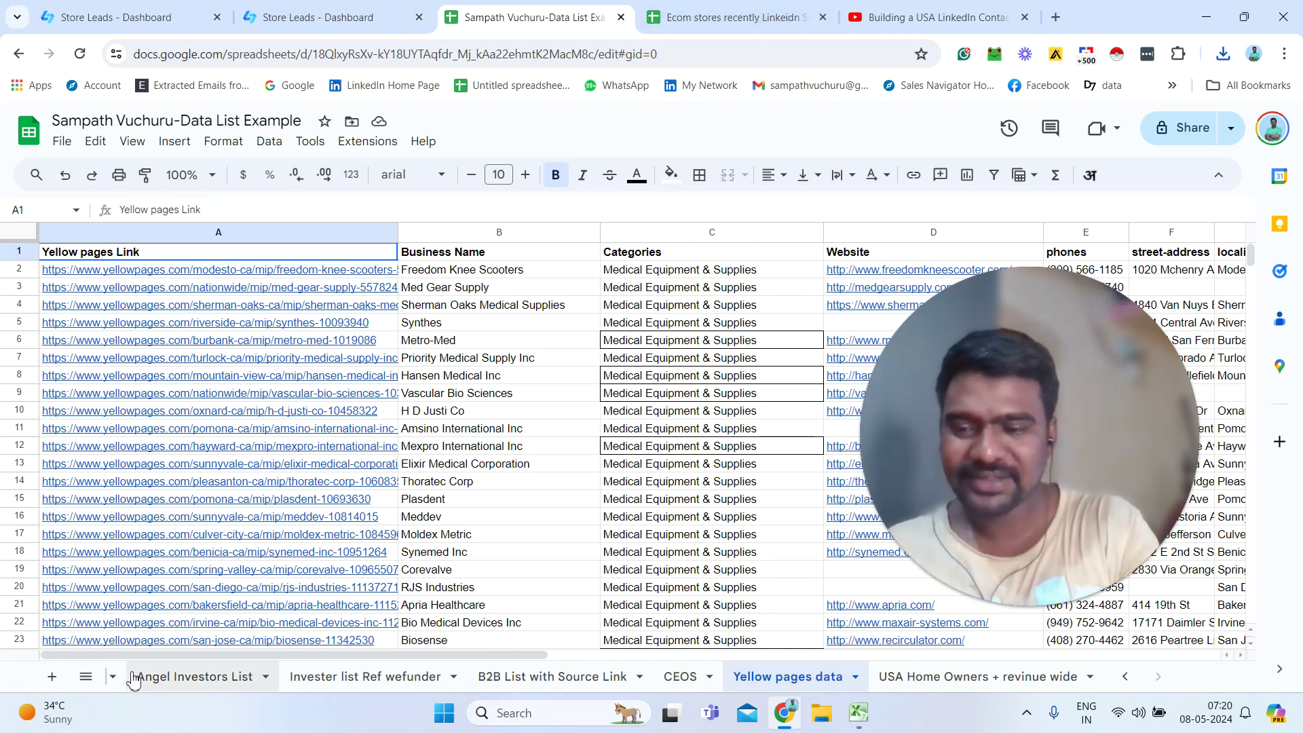
Show the list of all sheets in the Data List Example workbook
click(86, 677)
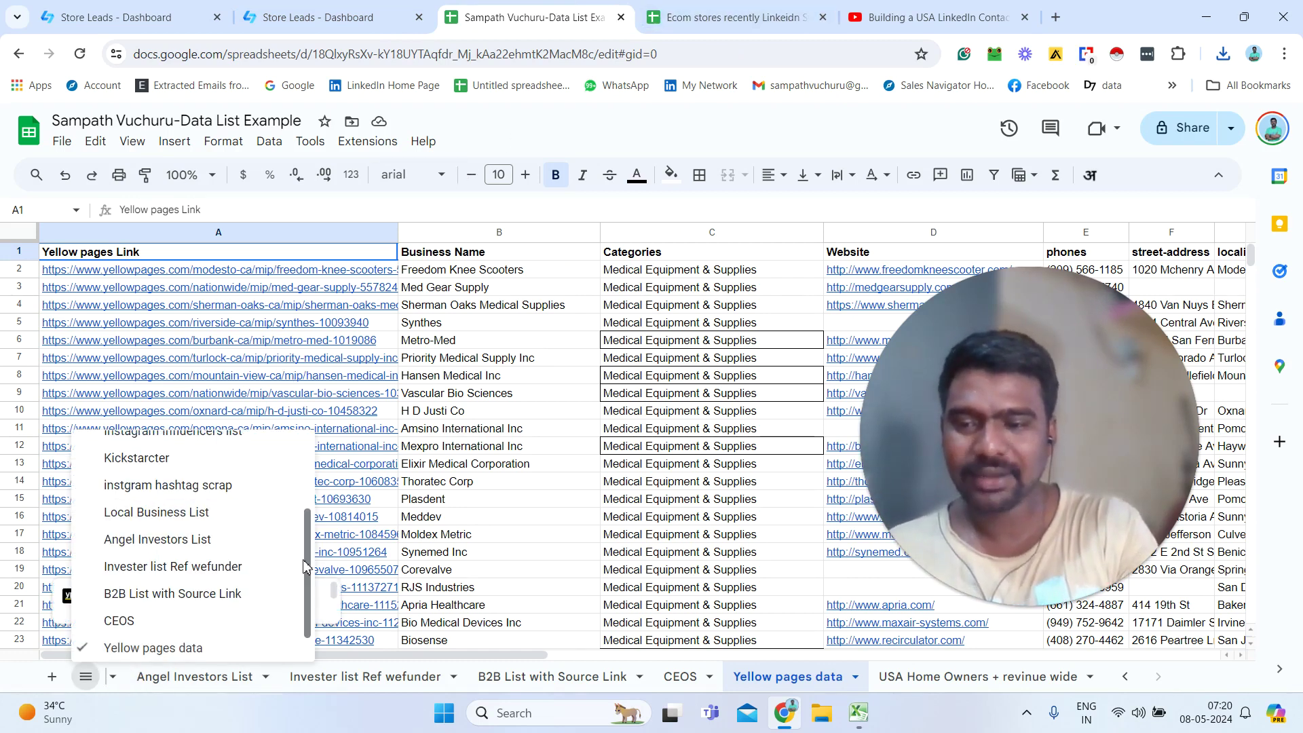
drag(310, 567, 313, 516)
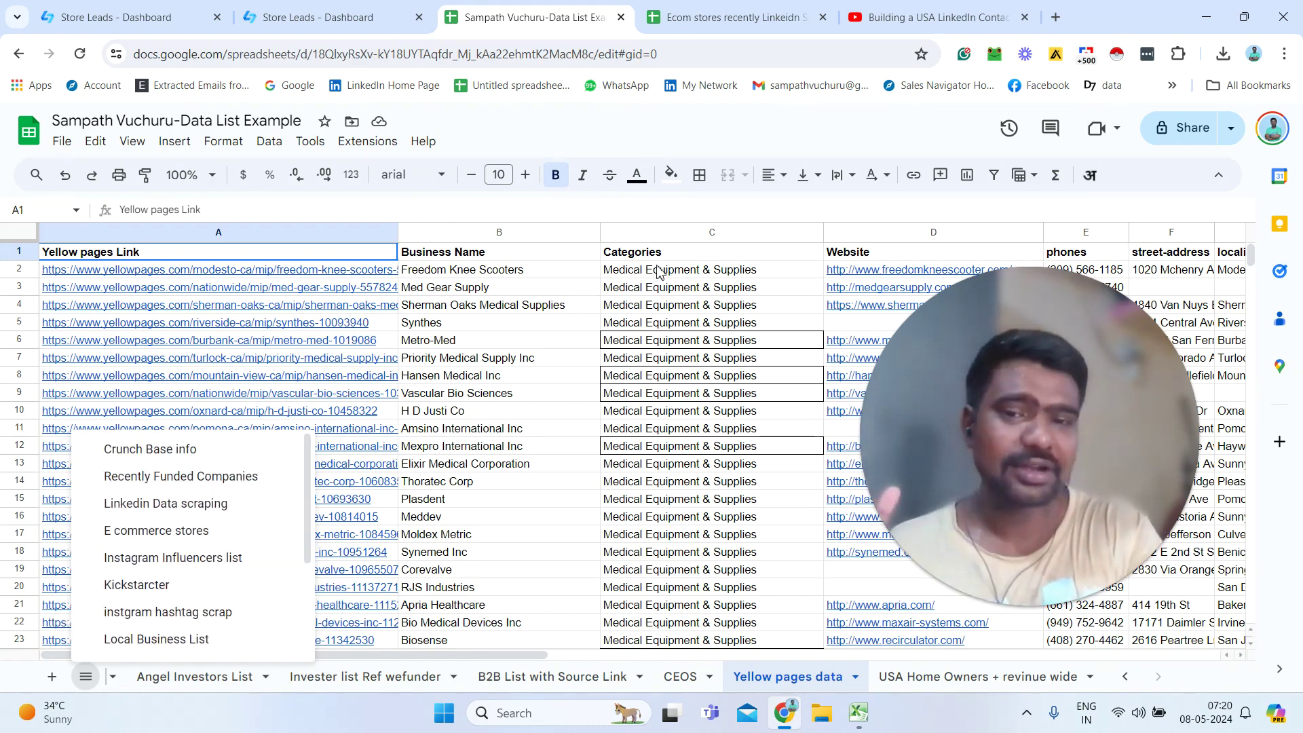